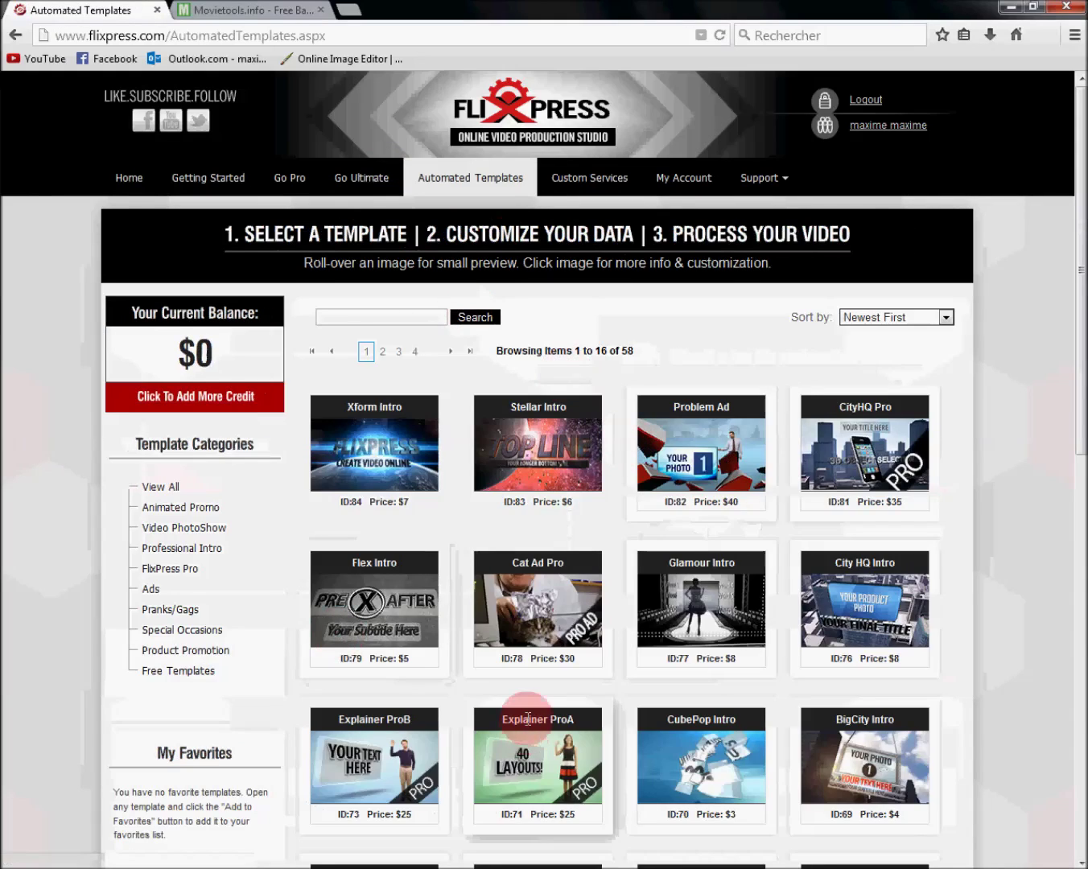
- Filter the automated templates to the free ones and open the Cinema Intro template
scroll(417, 627, "down", 6)
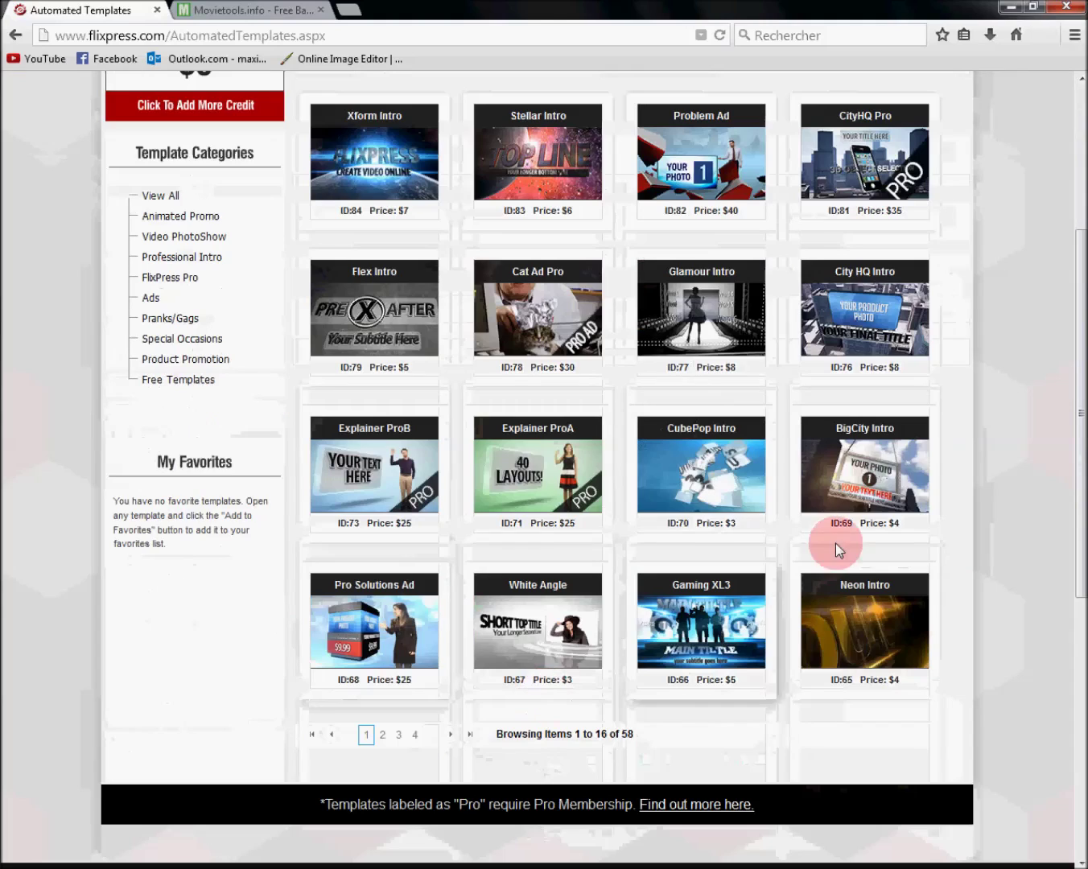
scroll(529, 595, "up", 6)
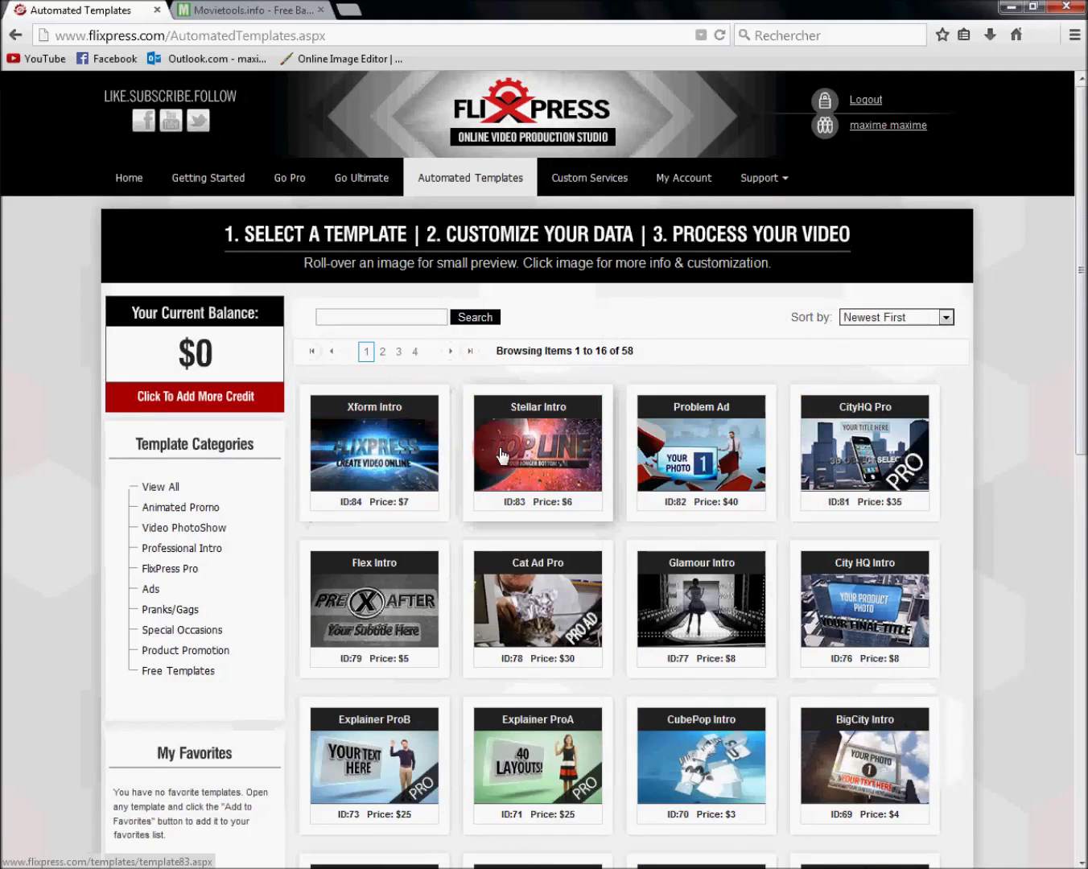
mouse_move(500, 455)
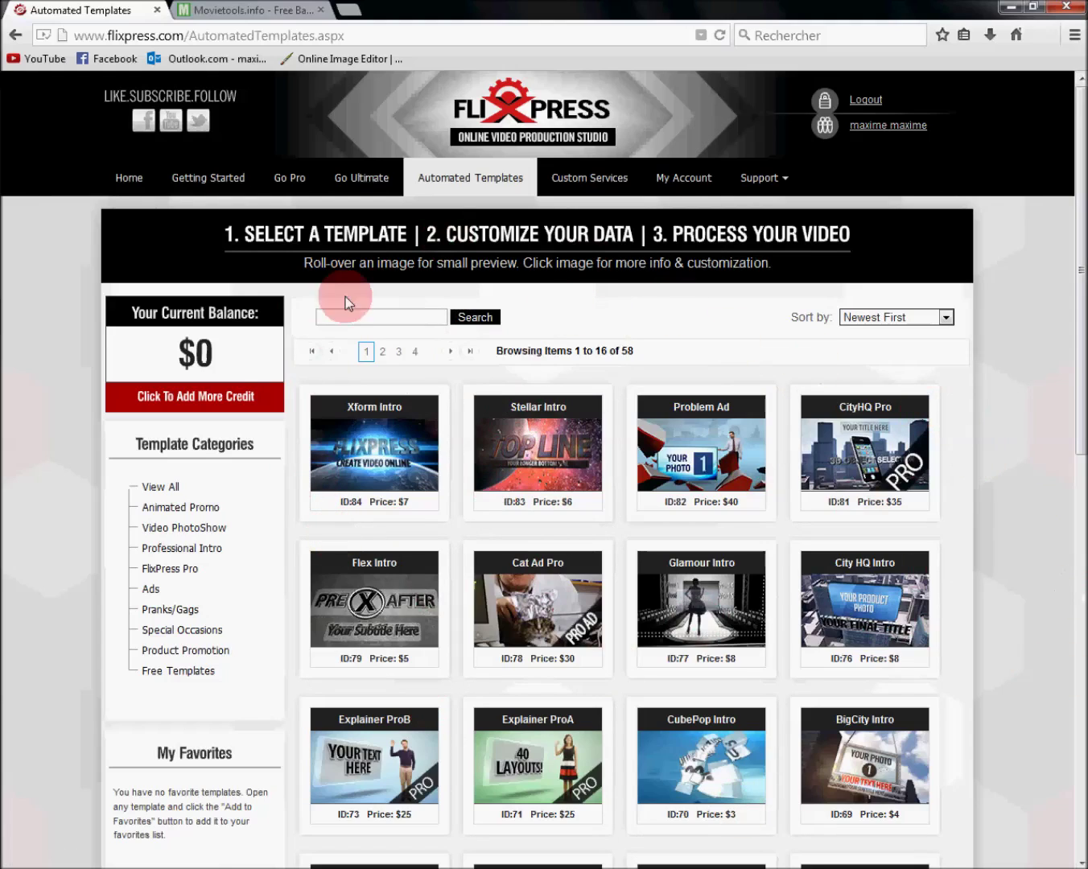
left_click(179, 672)
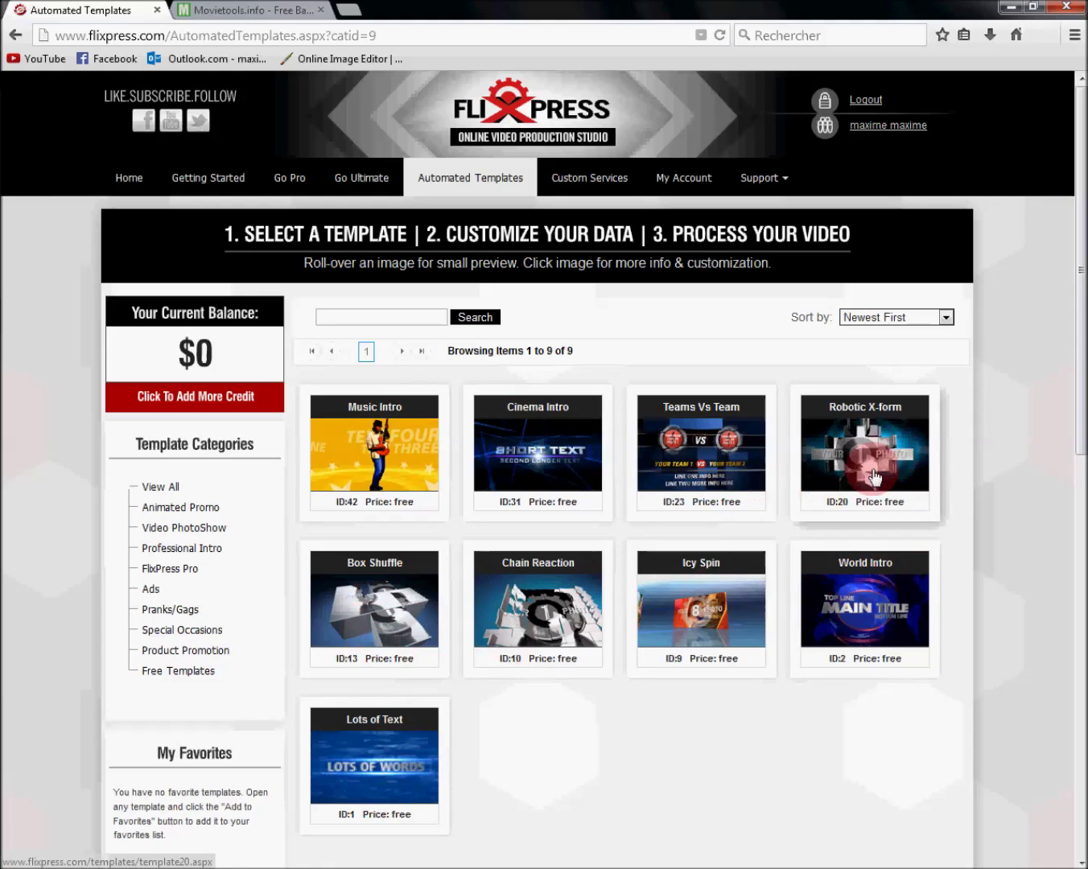
mouse_move(874, 478)
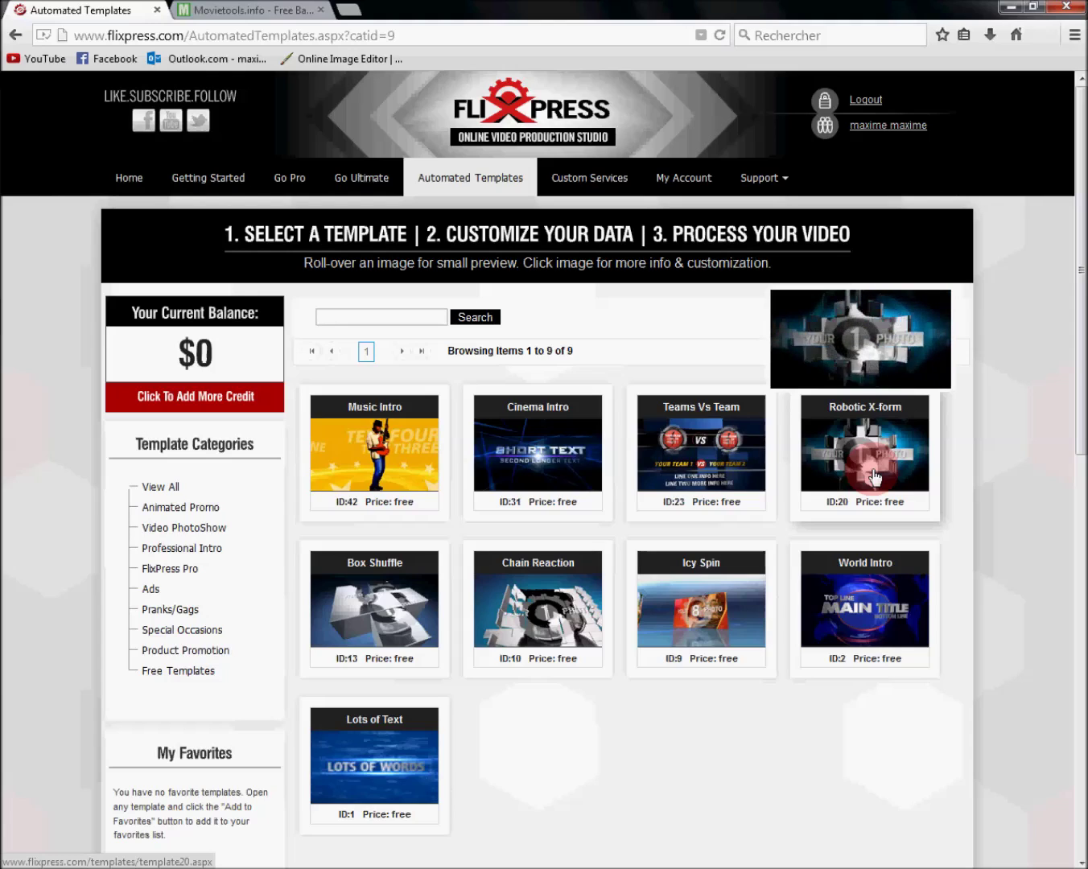
left_click(522, 471)
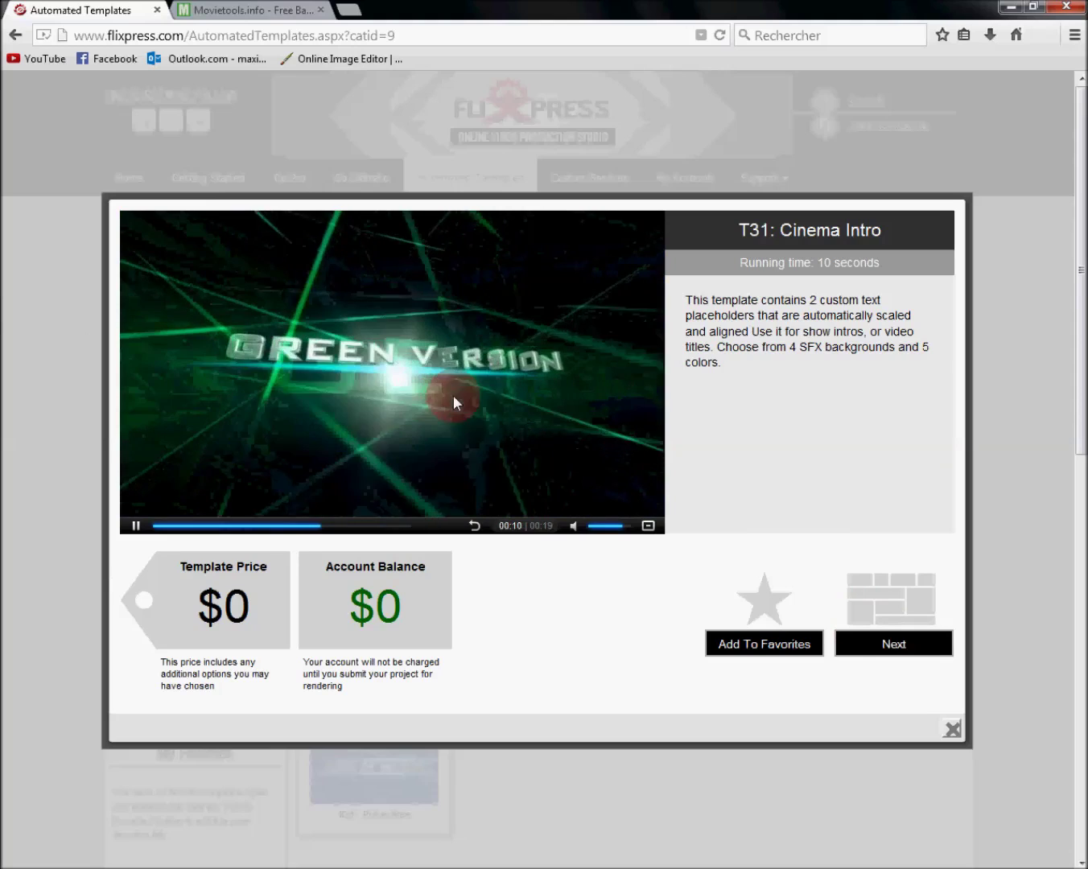
- Confirm having read the Cinema Intro template's instructions and proceed to its customization form
left_click(857, 642)
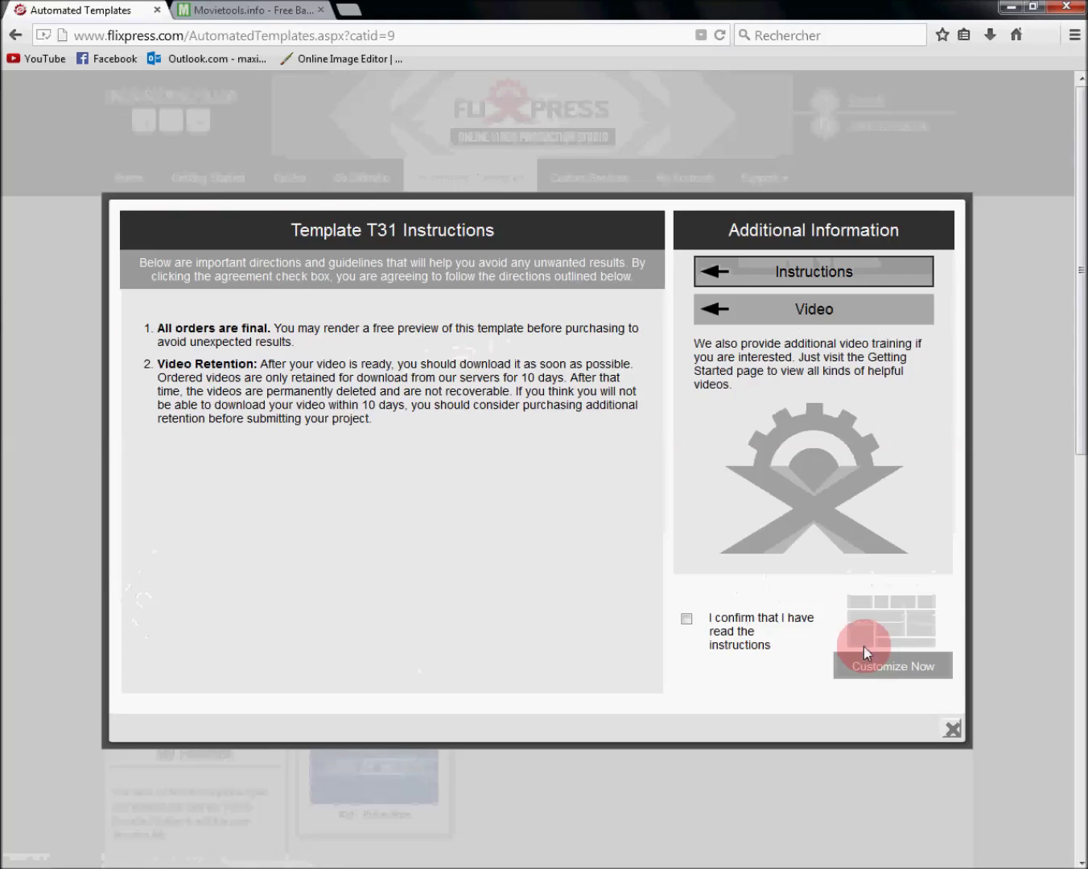
left_click(688, 619)
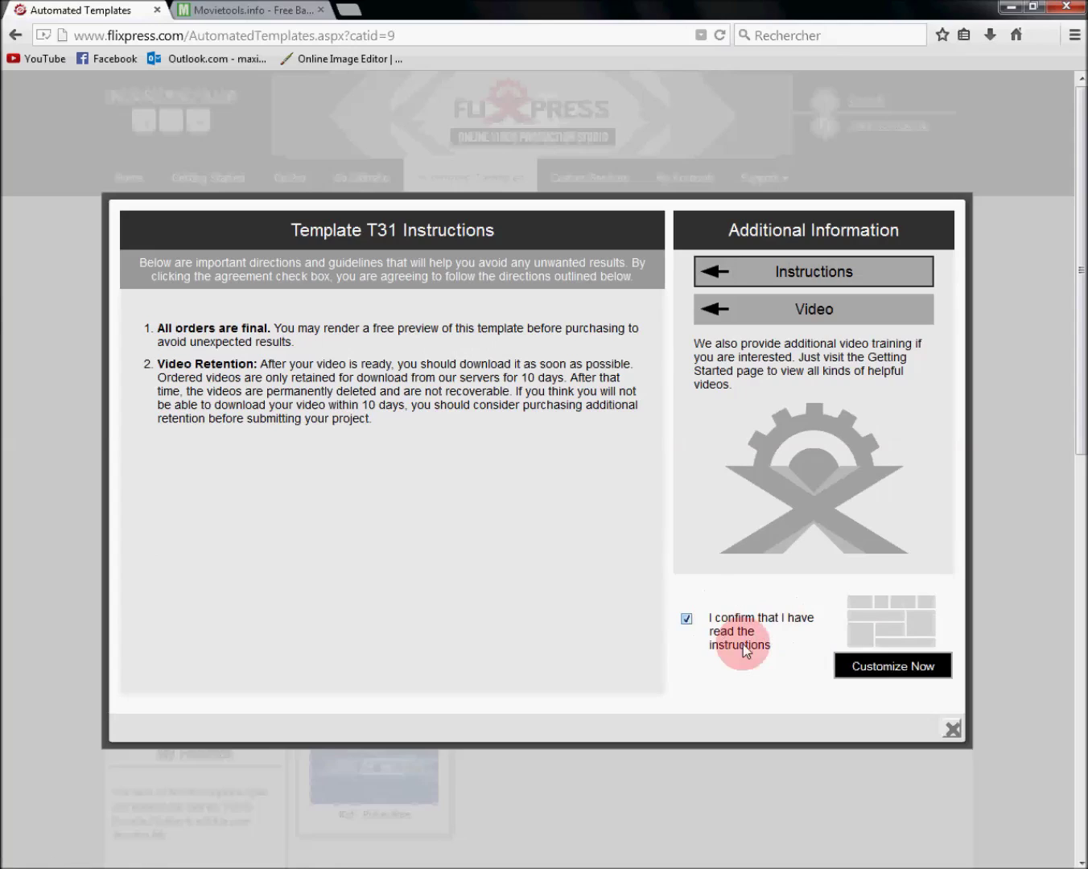
left_click(898, 678)
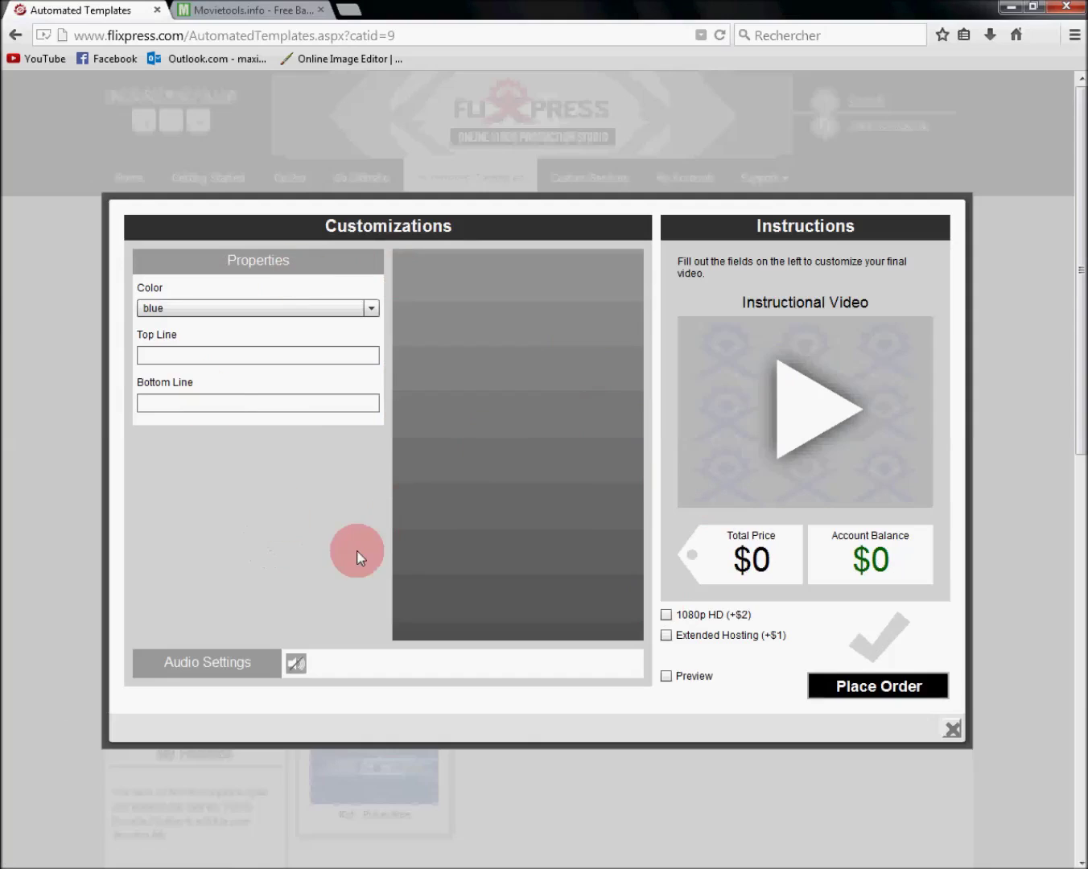
- Customize the intro with the color red, top line "TutoPc" and bottom line "tutoriel et astuce"
left_click(356, 311)
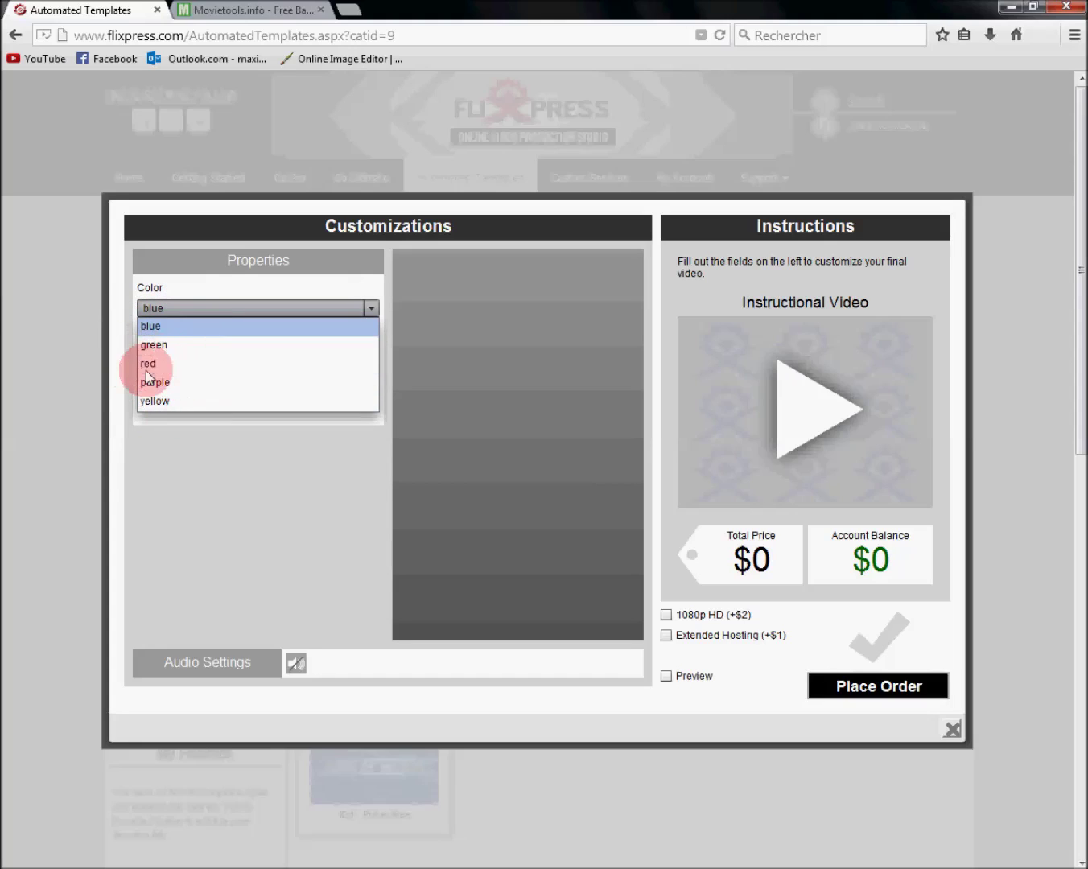
left_click(167, 400)
left_click(188, 307)
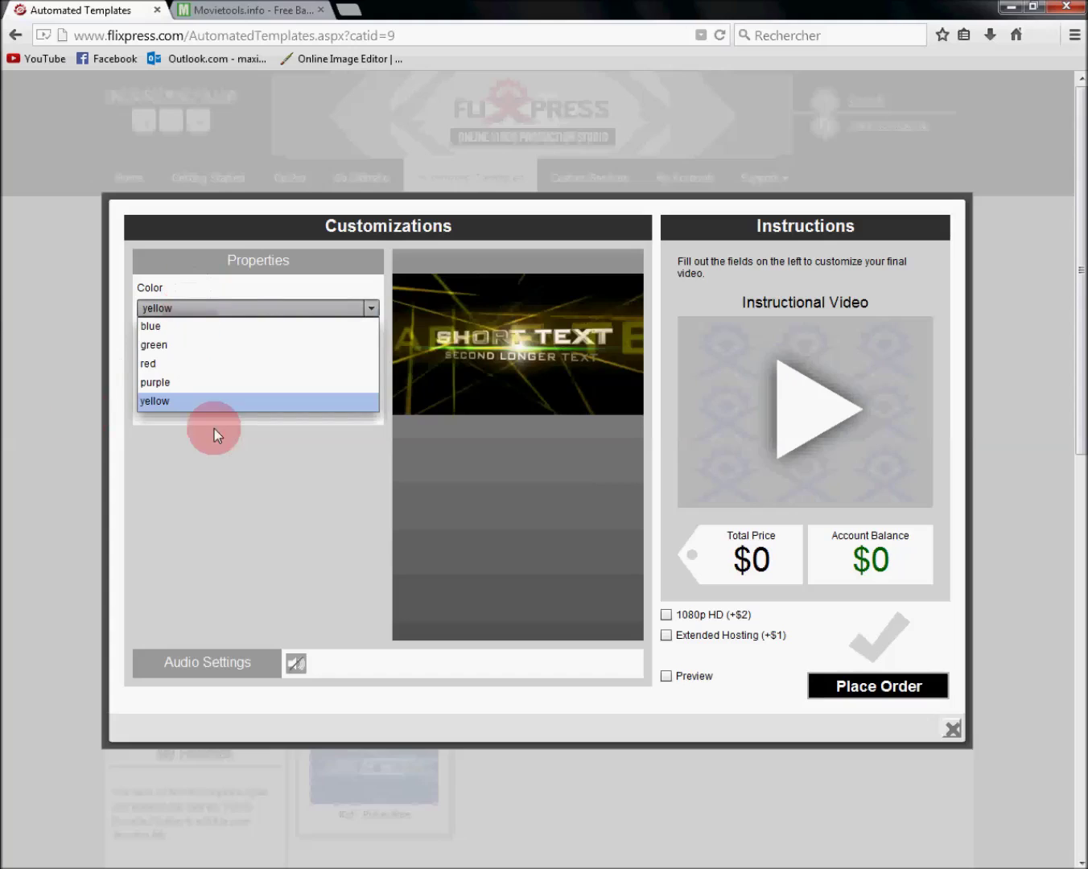
left_click(183, 366)
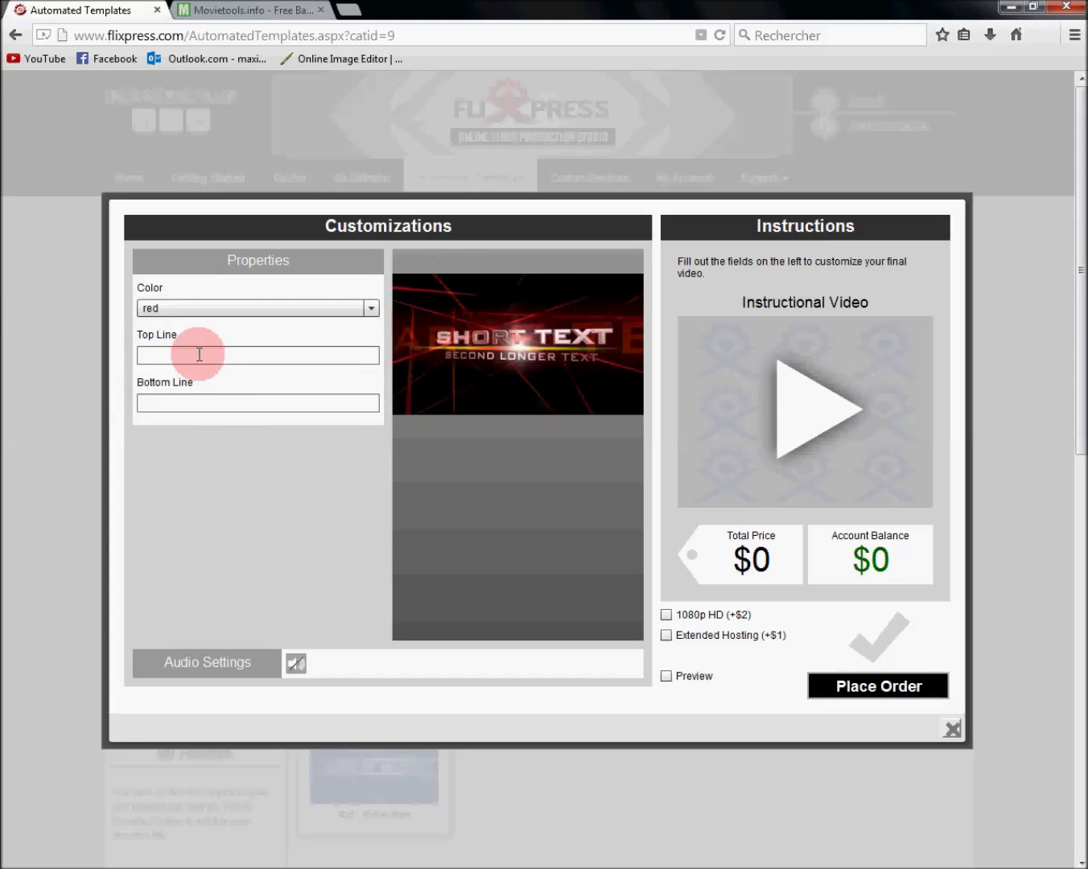
left_click(199, 354)
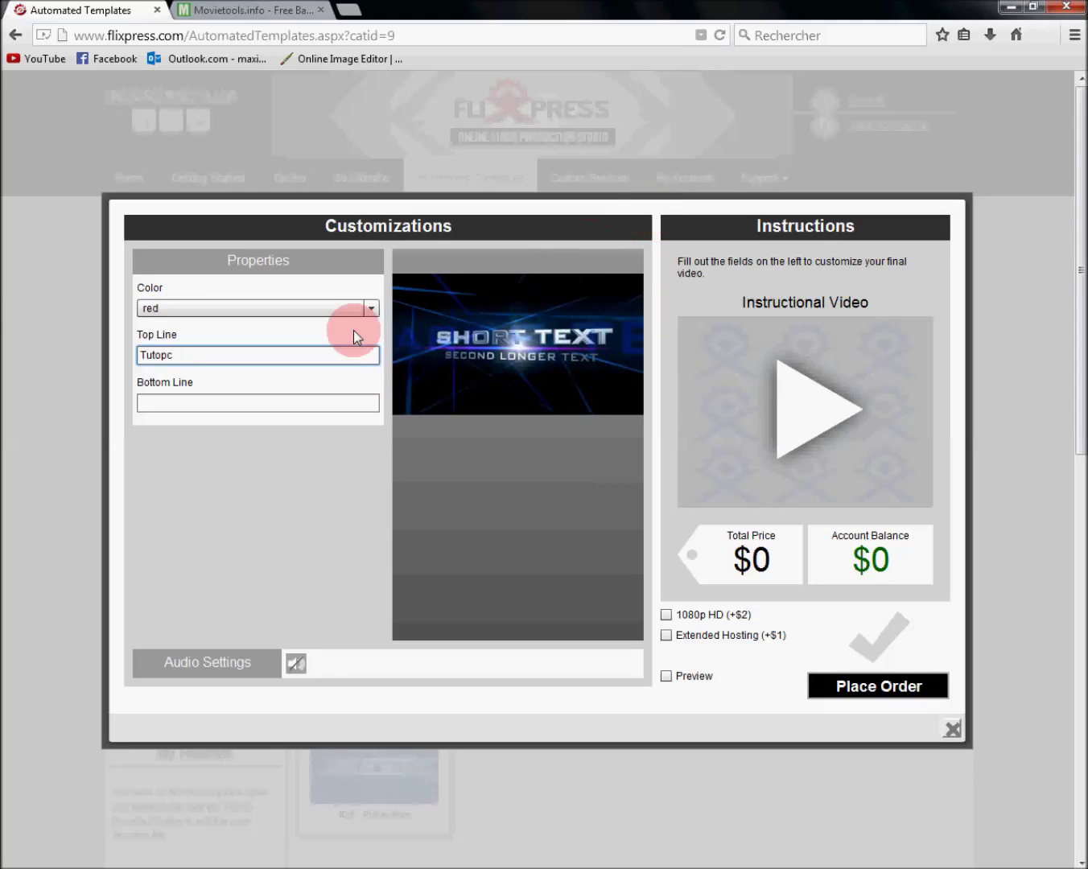
left_click(304, 401)
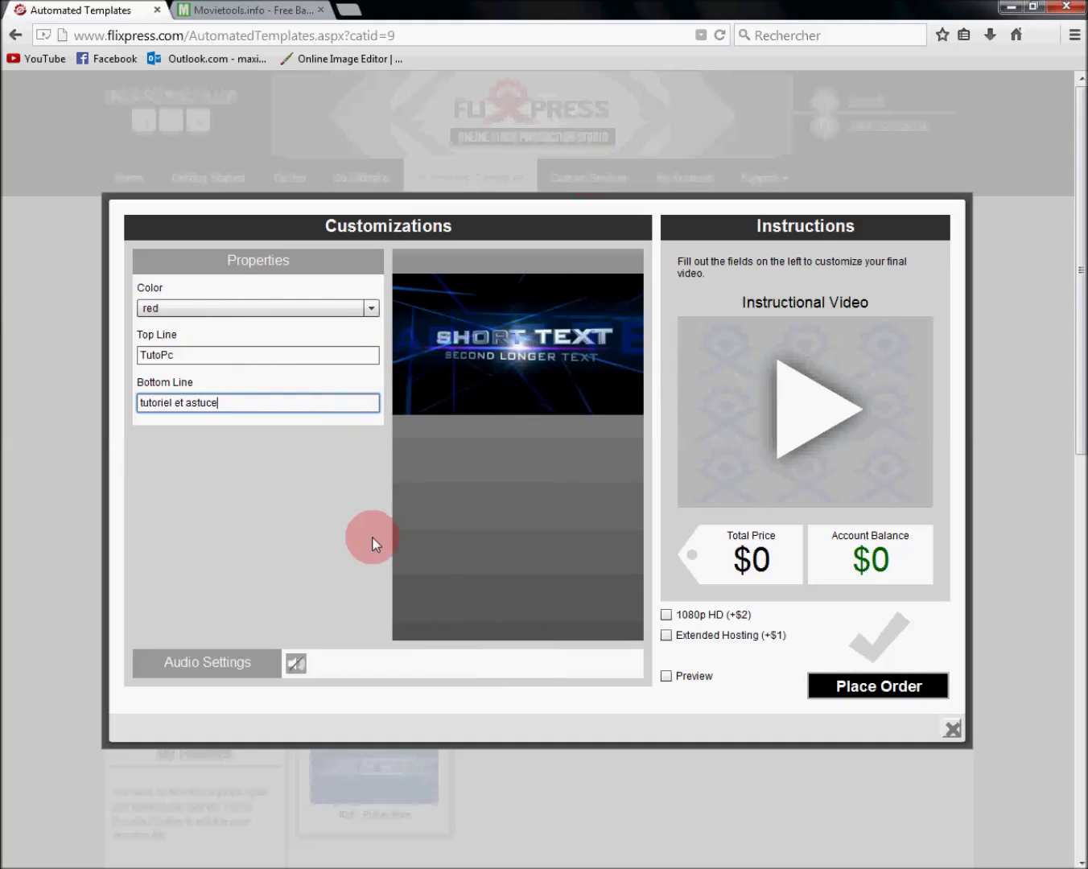
- Render the customized intro as a preview and open the account's list of previews
left_click(665, 677)
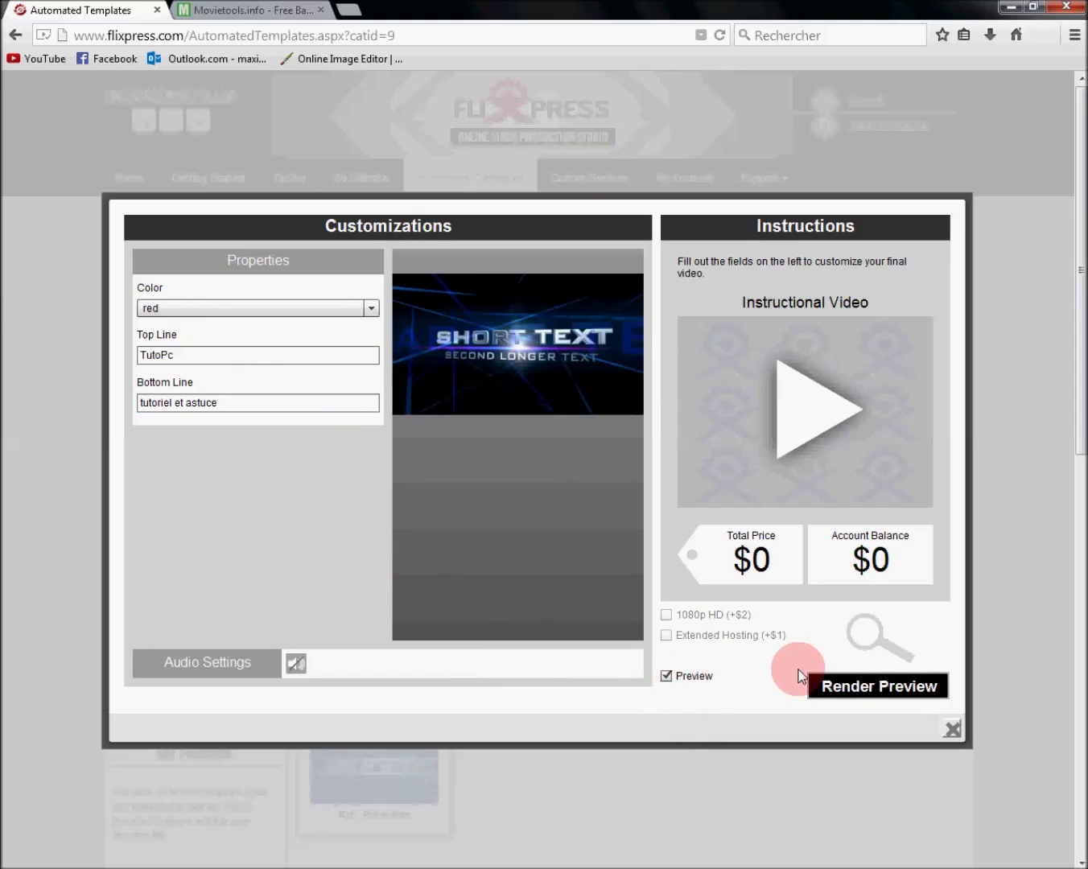
left_click(853, 694)
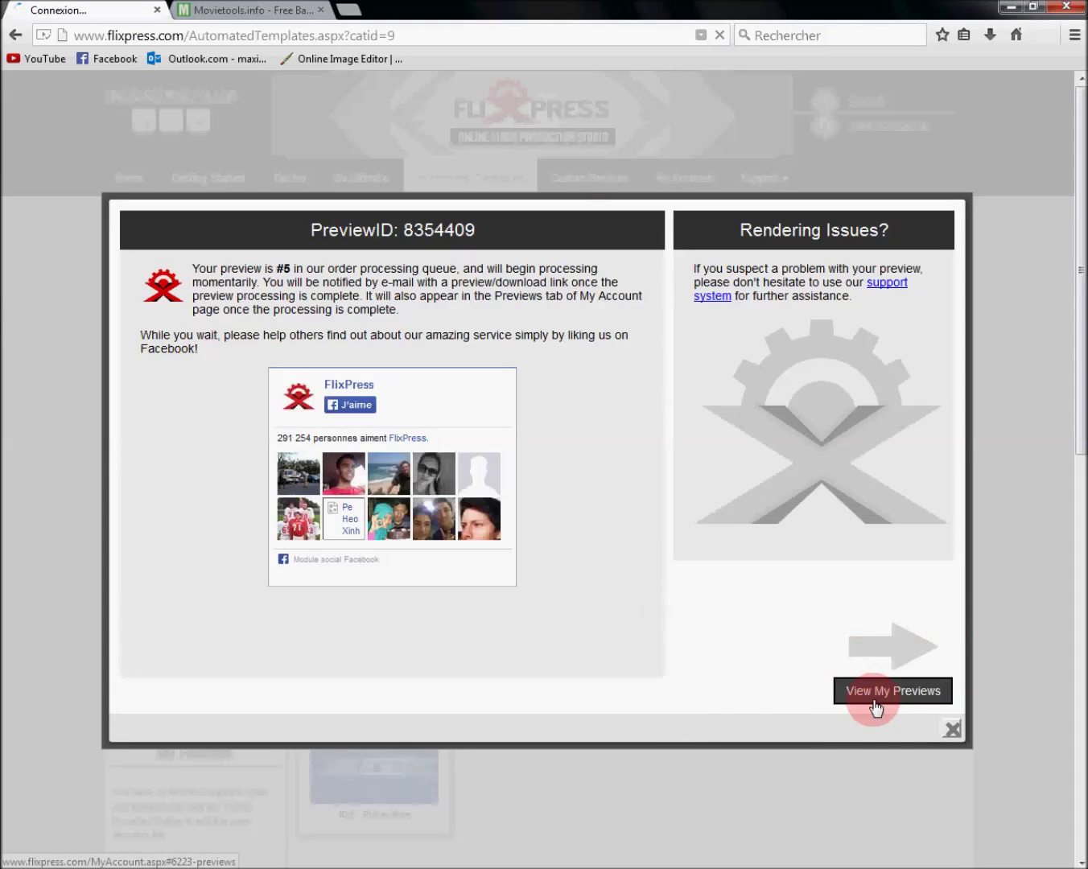
left_click(879, 700)
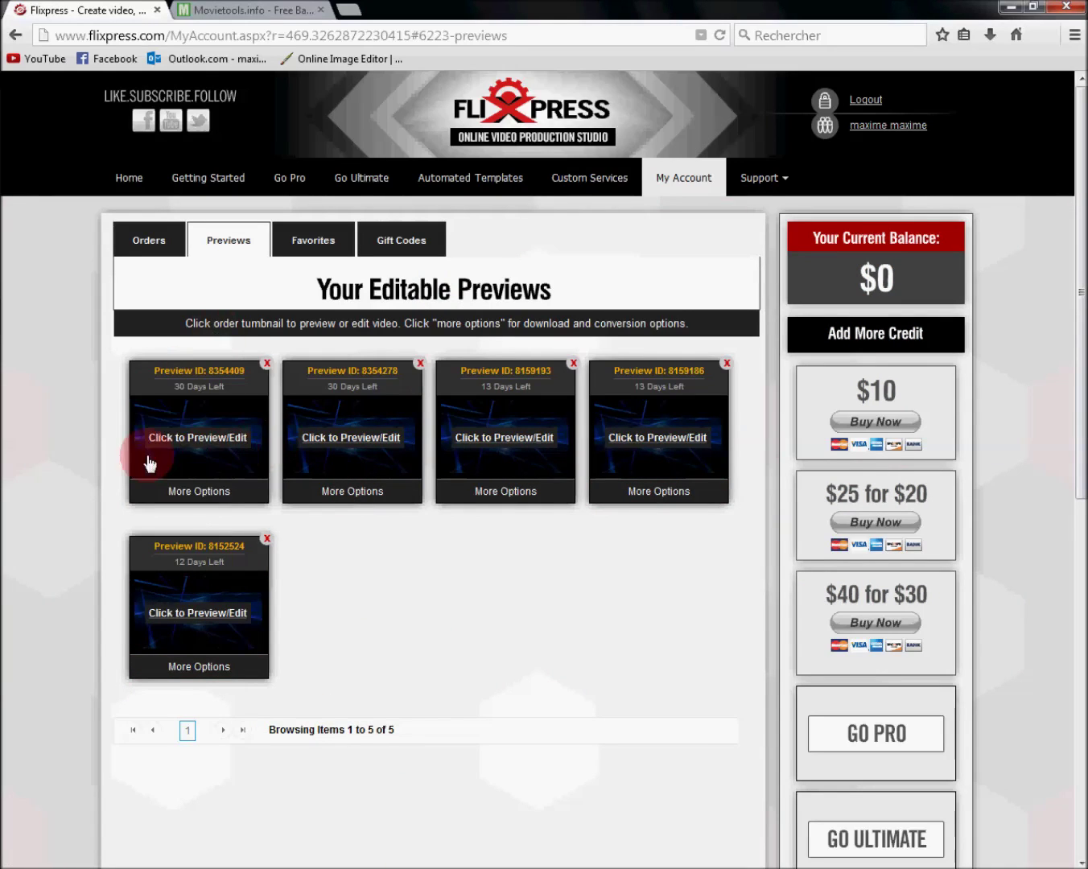
- Open the newest Cinema Intro preview to play it and review its editable settings, and close it
left_click(197, 445)
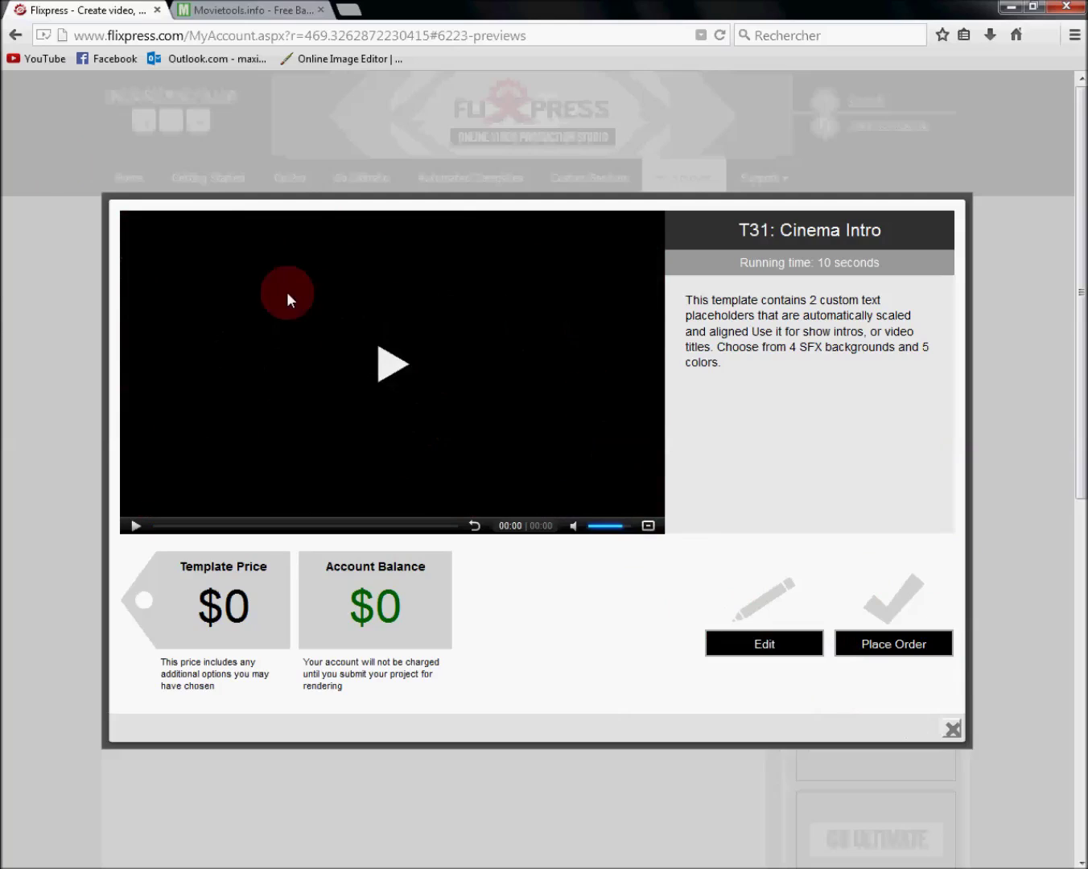
left_click(369, 401)
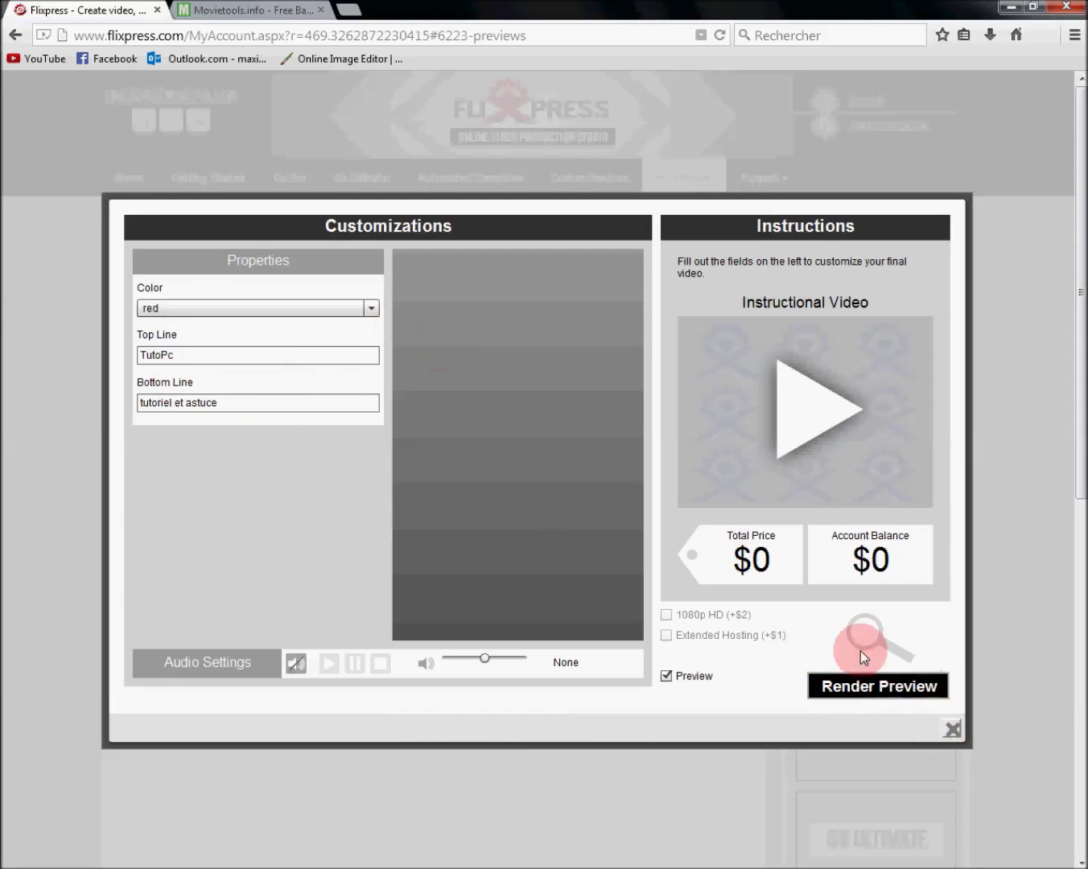
left_click(955, 733)
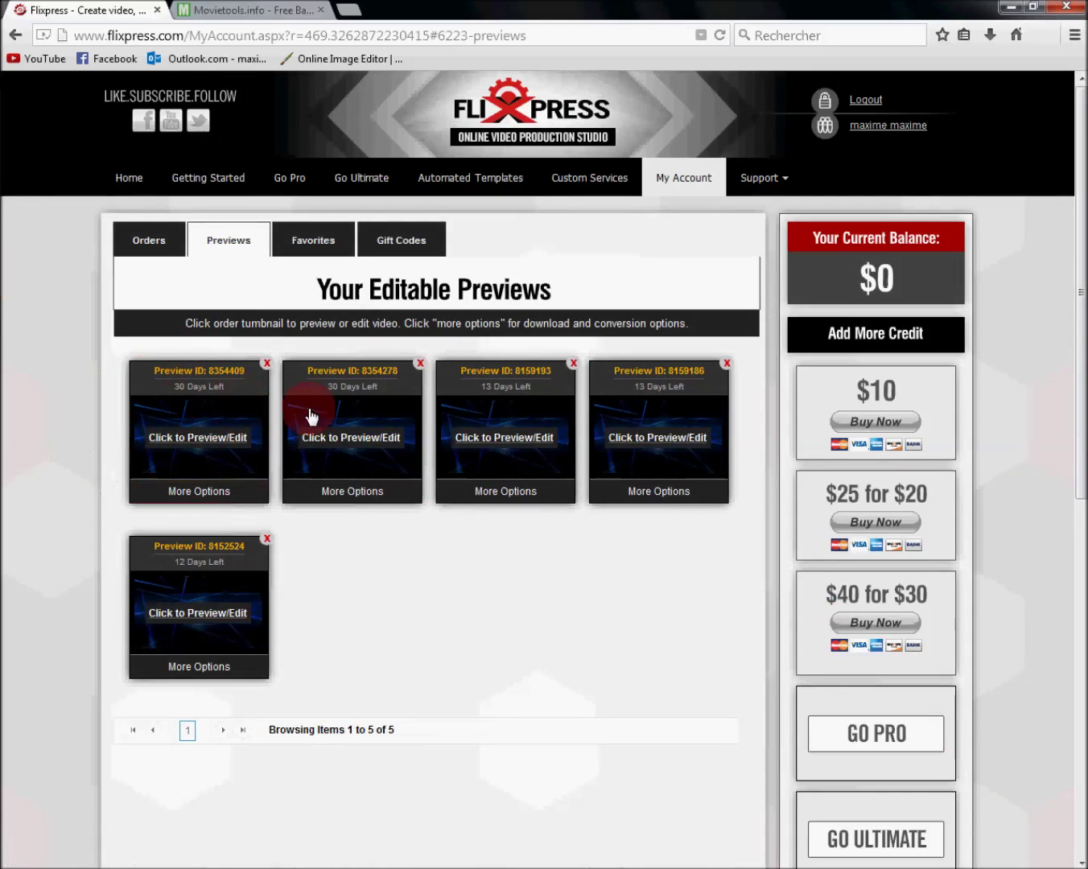
- Download the newest preview in SD and check the download's progress
left_click(180, 501)
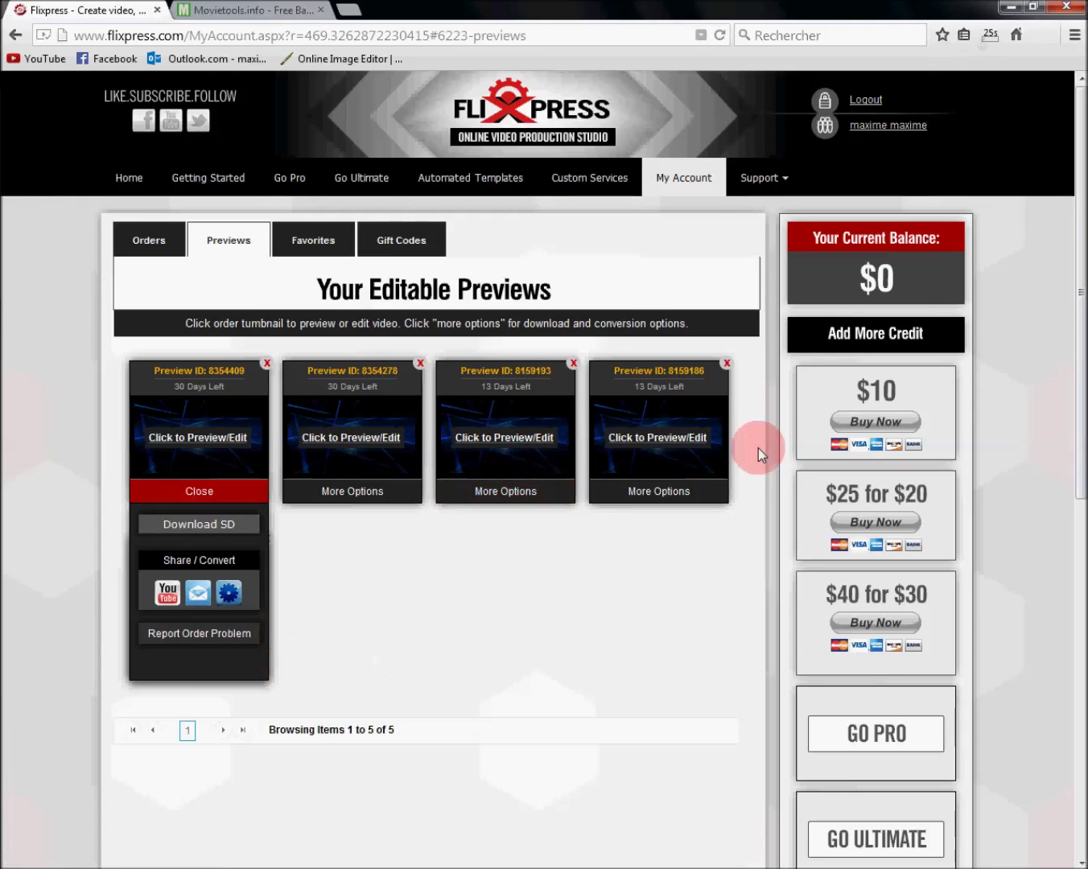
left_click(992, 43)
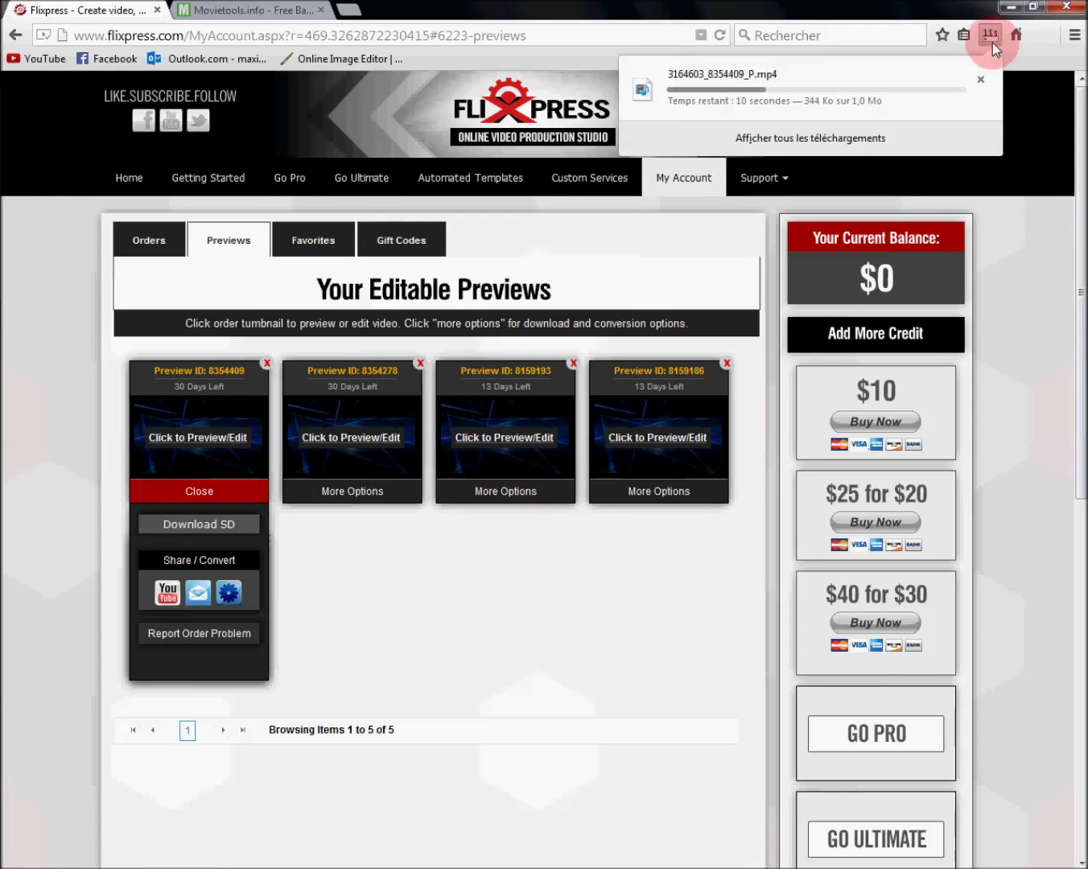
left_click(990, 41)
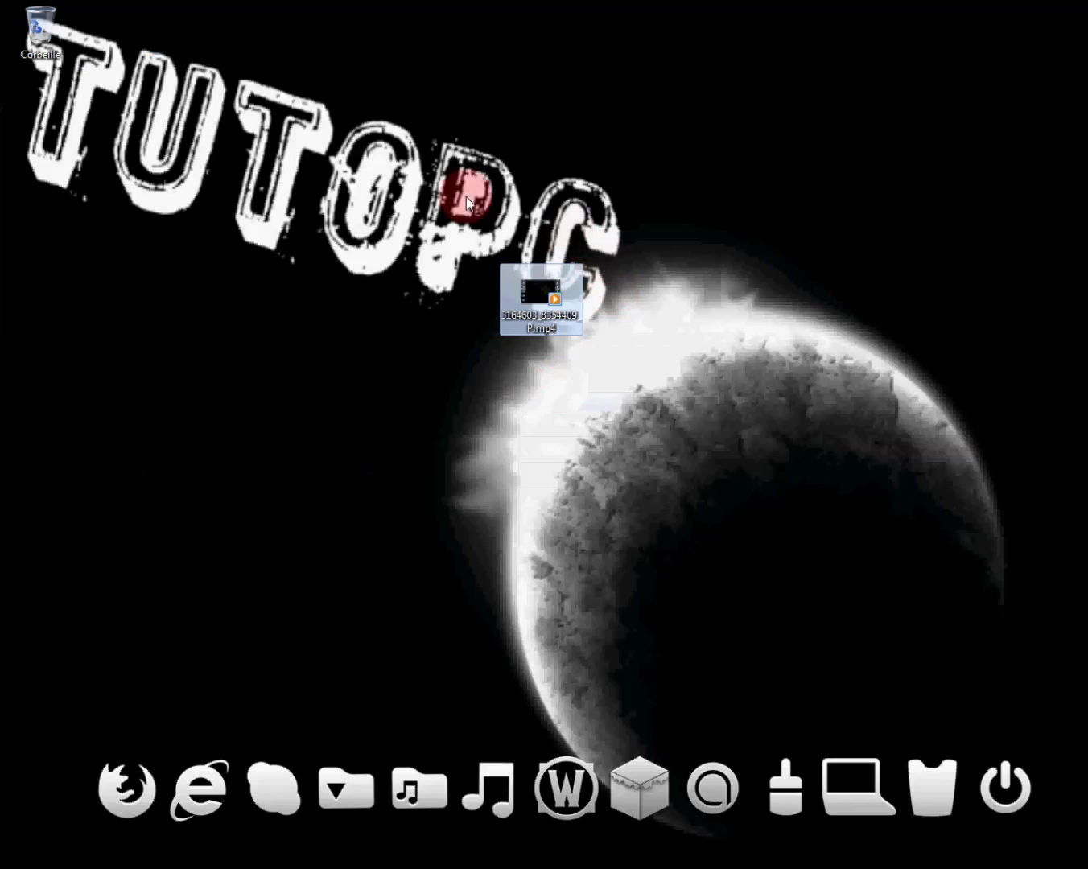
- Move the downloaded MP4 video on the desktop to just below the TUTOPC lettering
left_click(465, 200)
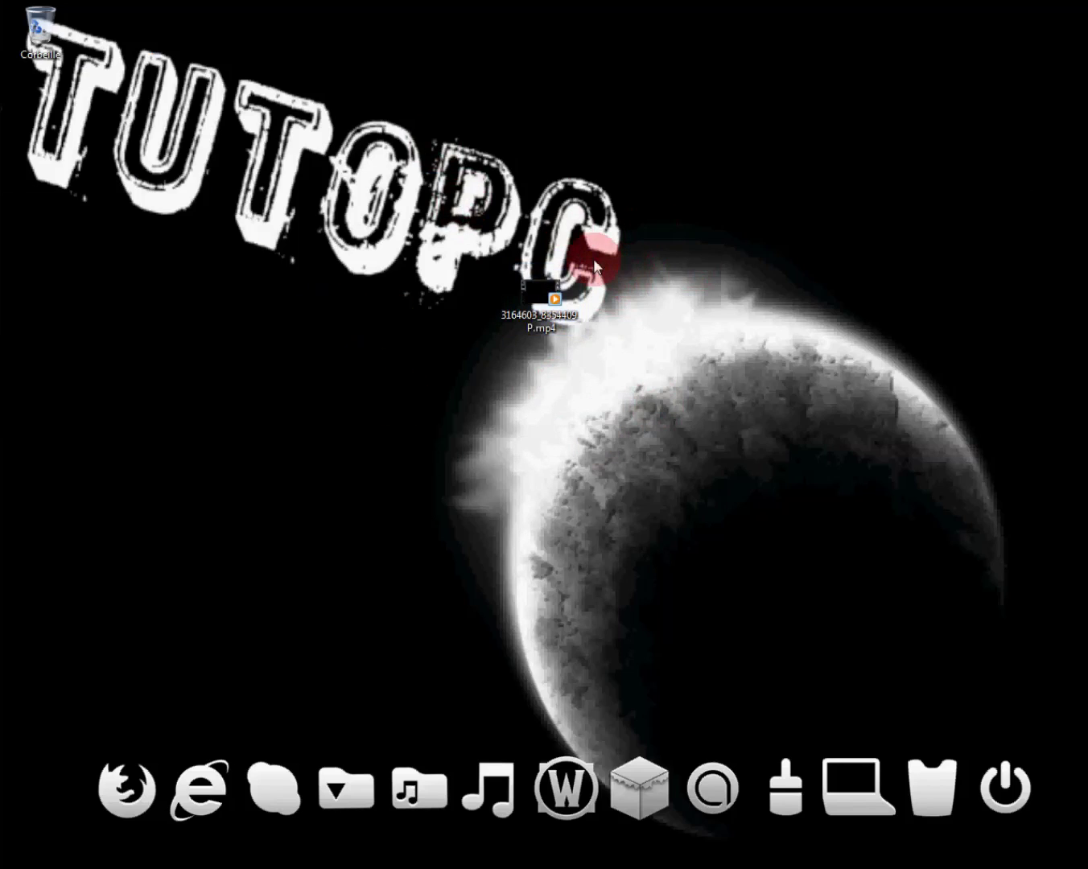
left_click_drag(541, 296, 508, 398)
left_click_drag(581, 382, 621, 377)
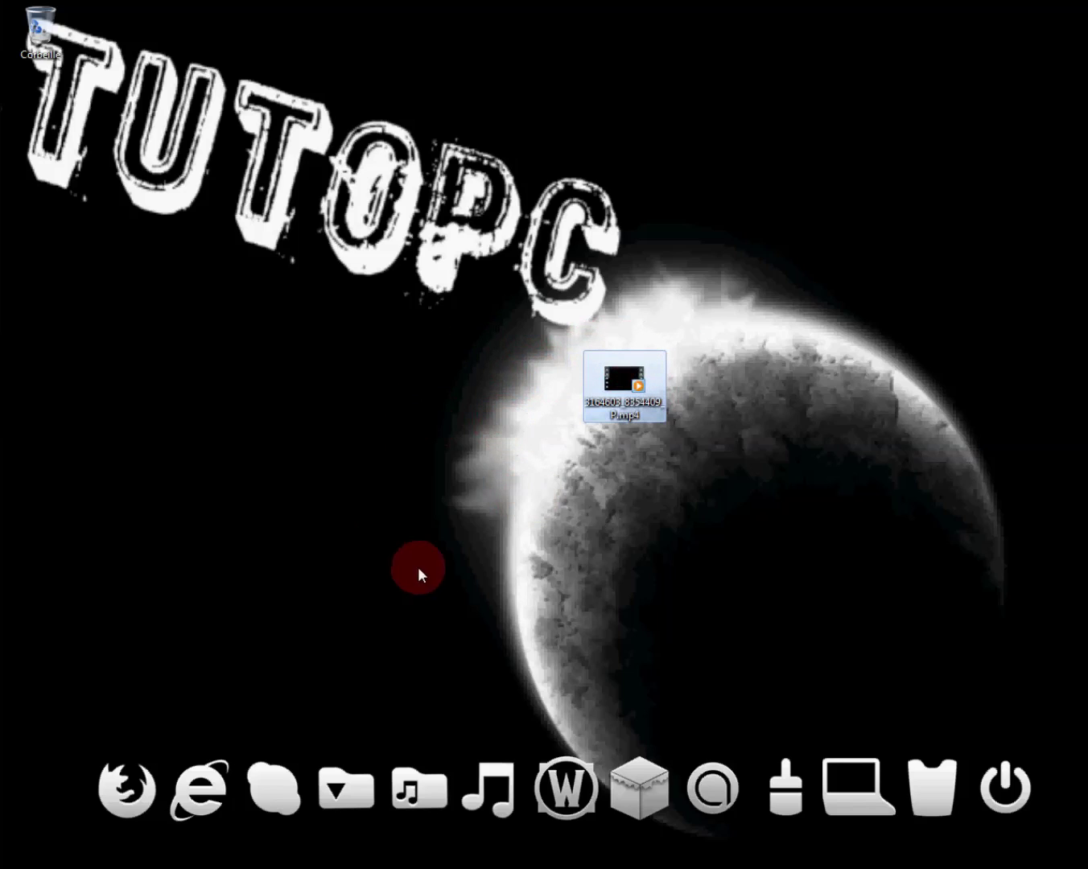
- Switch back to Firefox and browse the free video loops on the Movietools.info home page
left_click(114, 776)
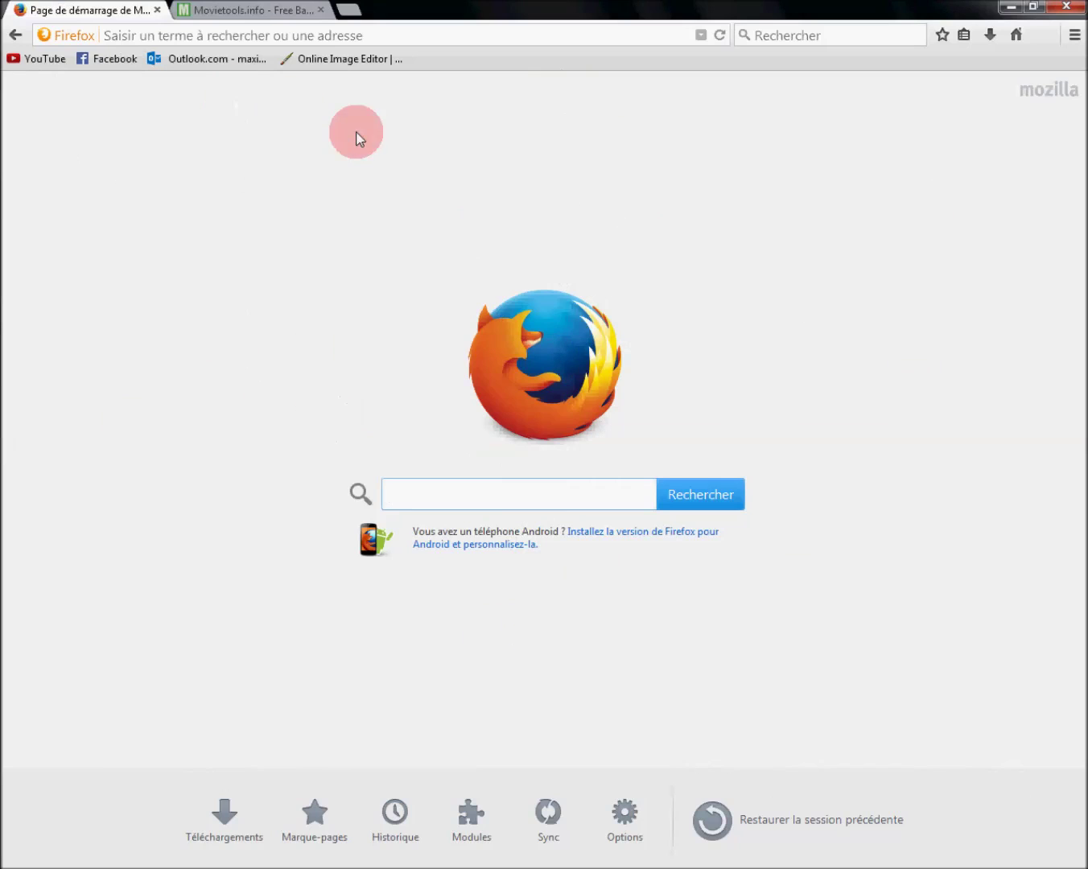
left_click(274, 20)
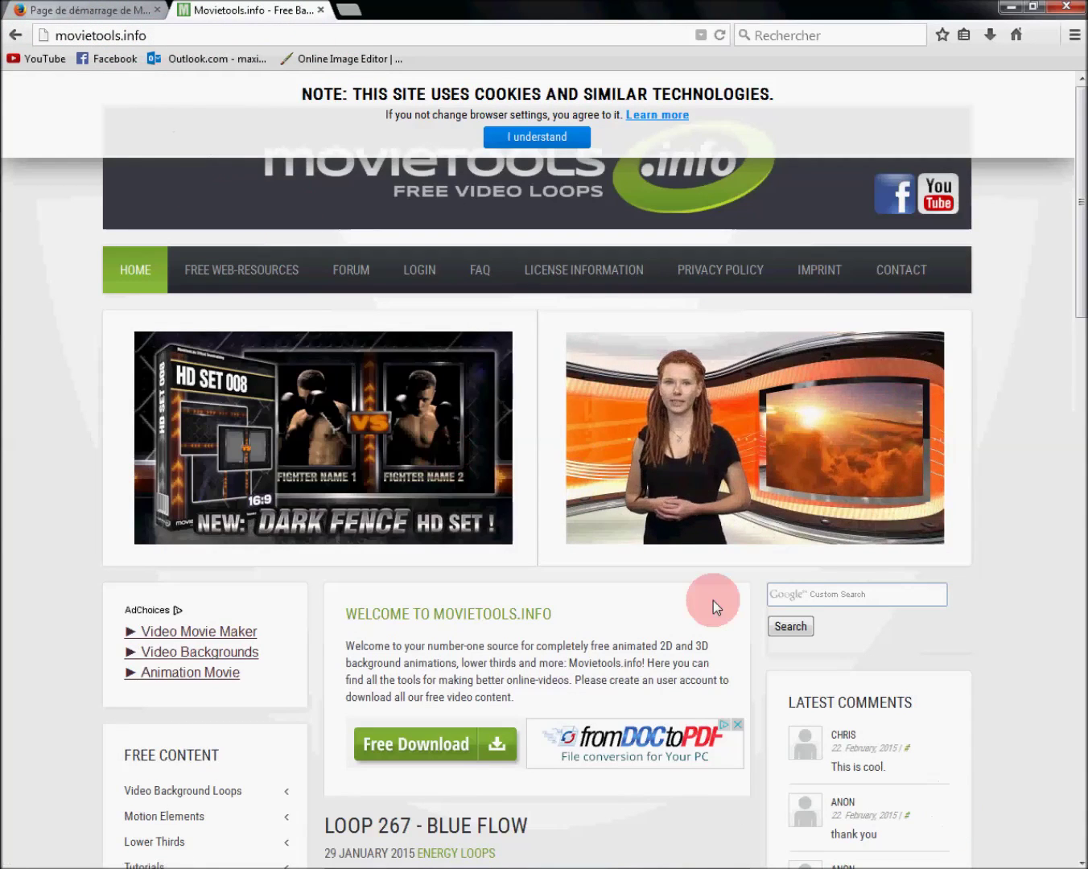
scroll(741, 711, "down", 5)
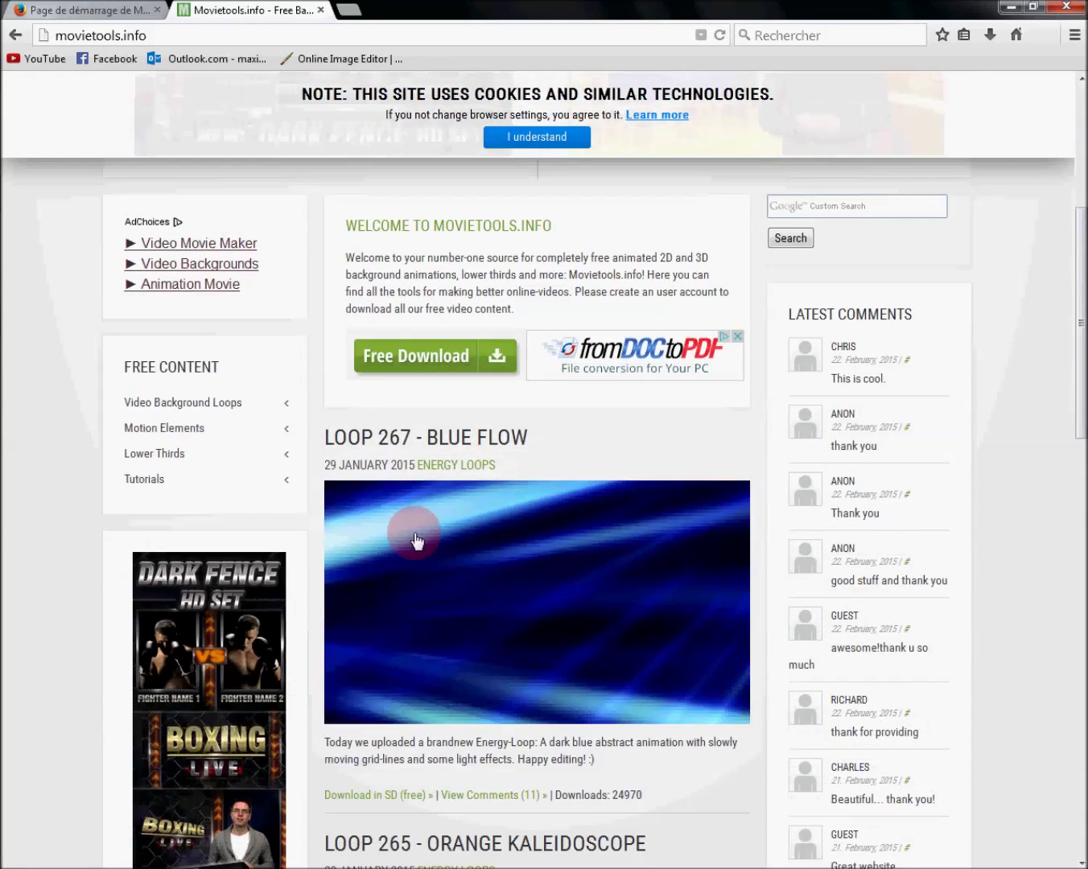
scroll(388, 357, "down", 1)
scroll(385, 483, "down", 2)
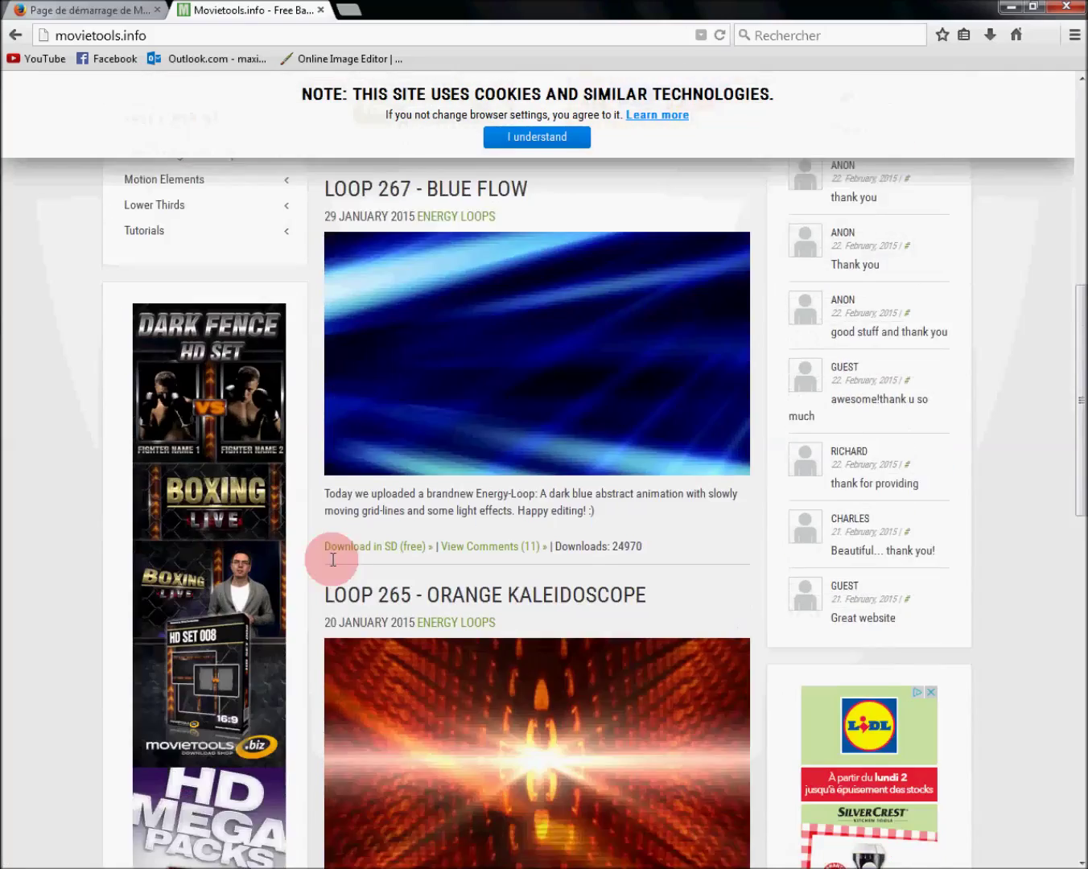
scroll(332, 560, "down", 7)
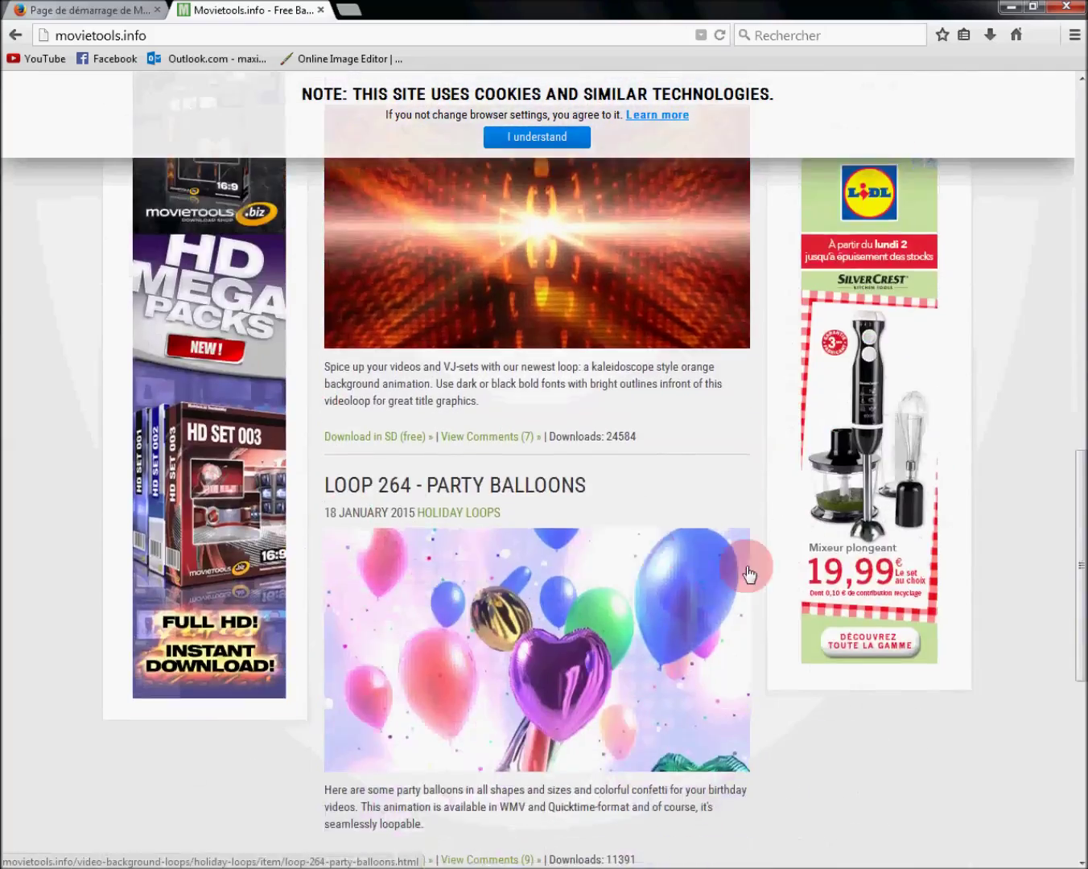
scroll(431, 548, "down", 6)
scroll(386, 520, "up", 4)
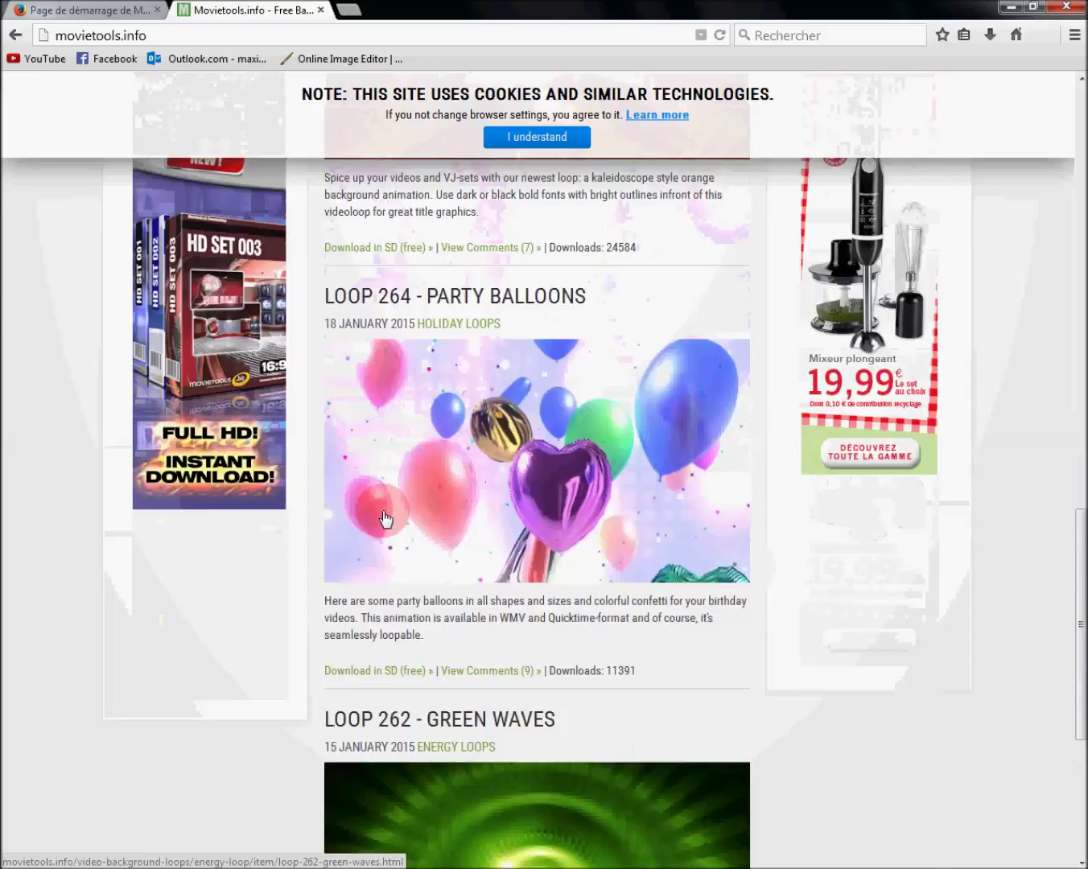
scroll(385, 519, "up", 8)
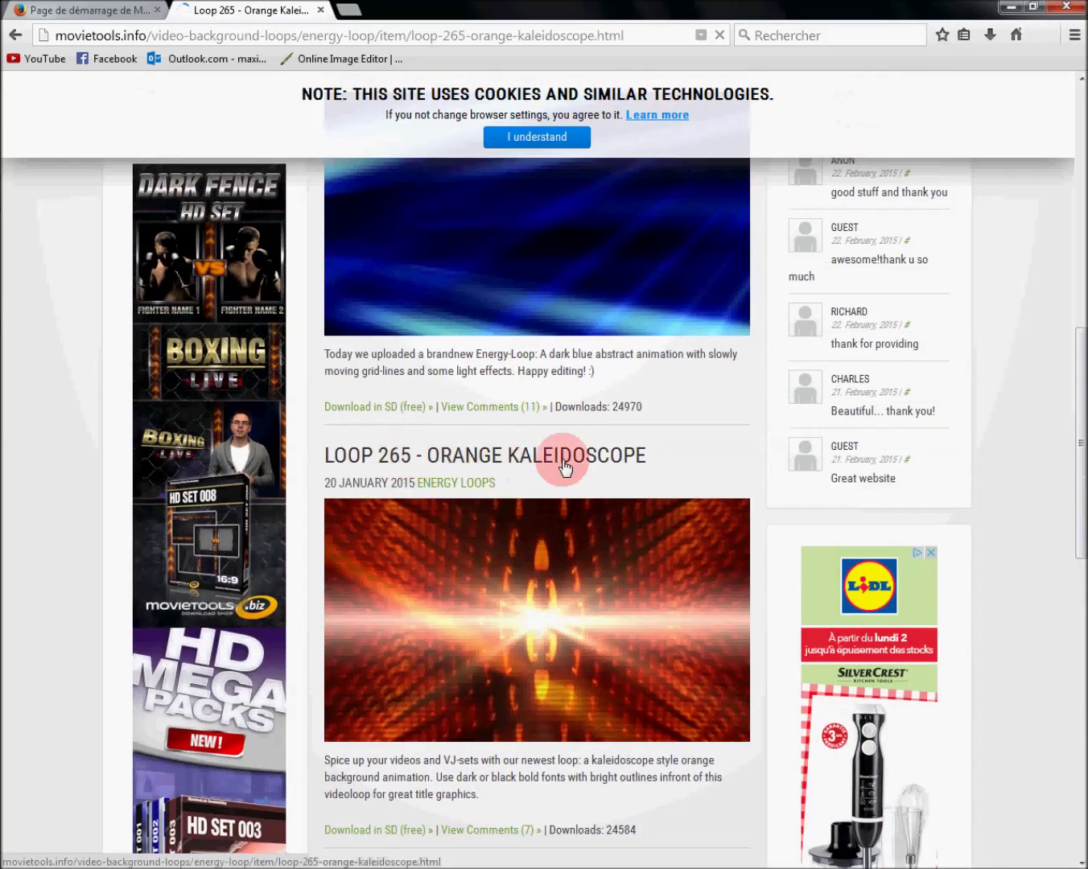
- Open the "Loop 265 - Orange Kaleidoscope" page and play its preview video
left_click(476, 661)
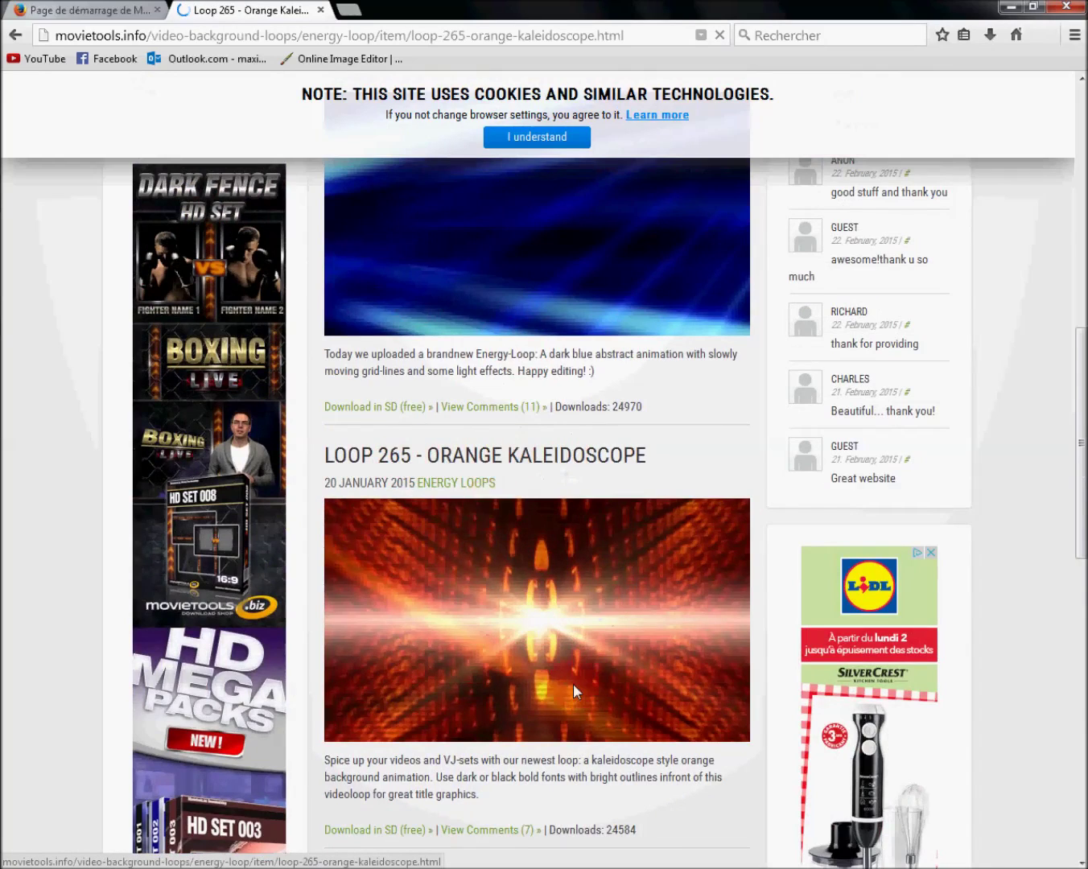
left_click(507, 645)
left_click(429, 639)
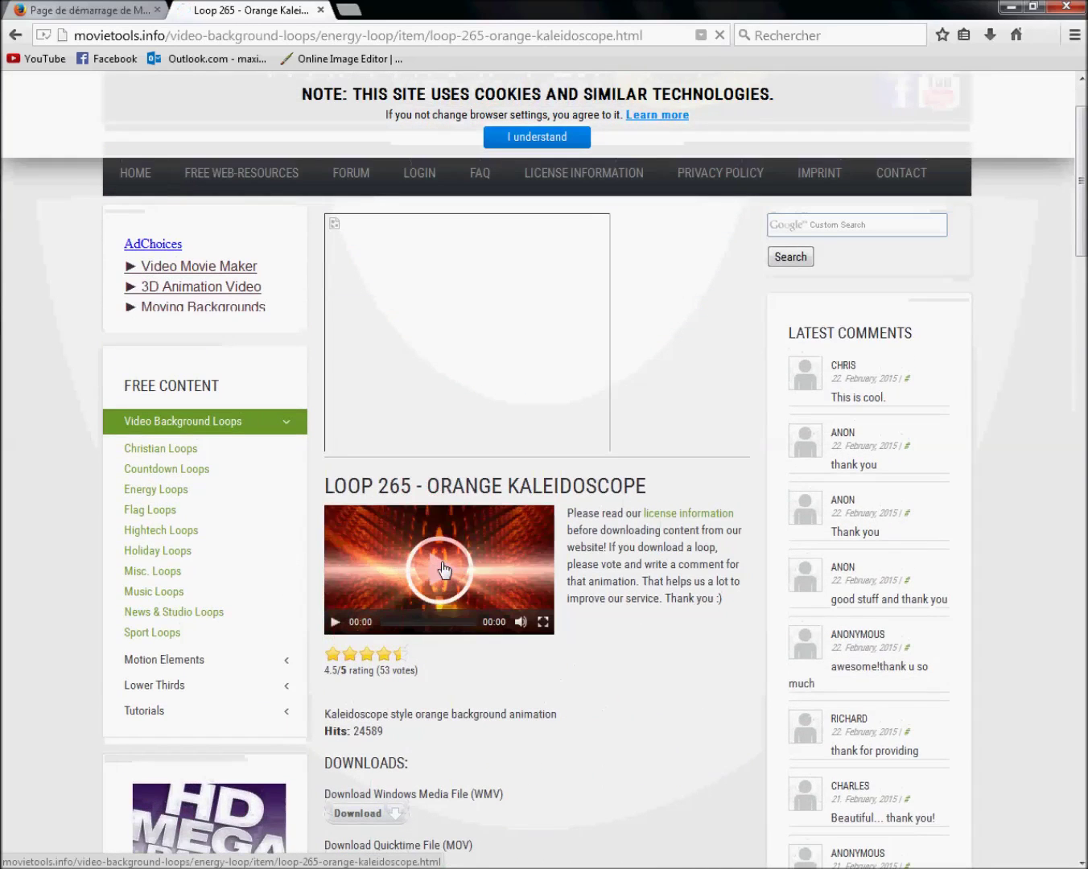
left_click(443, 571)
left_click(381, 680)
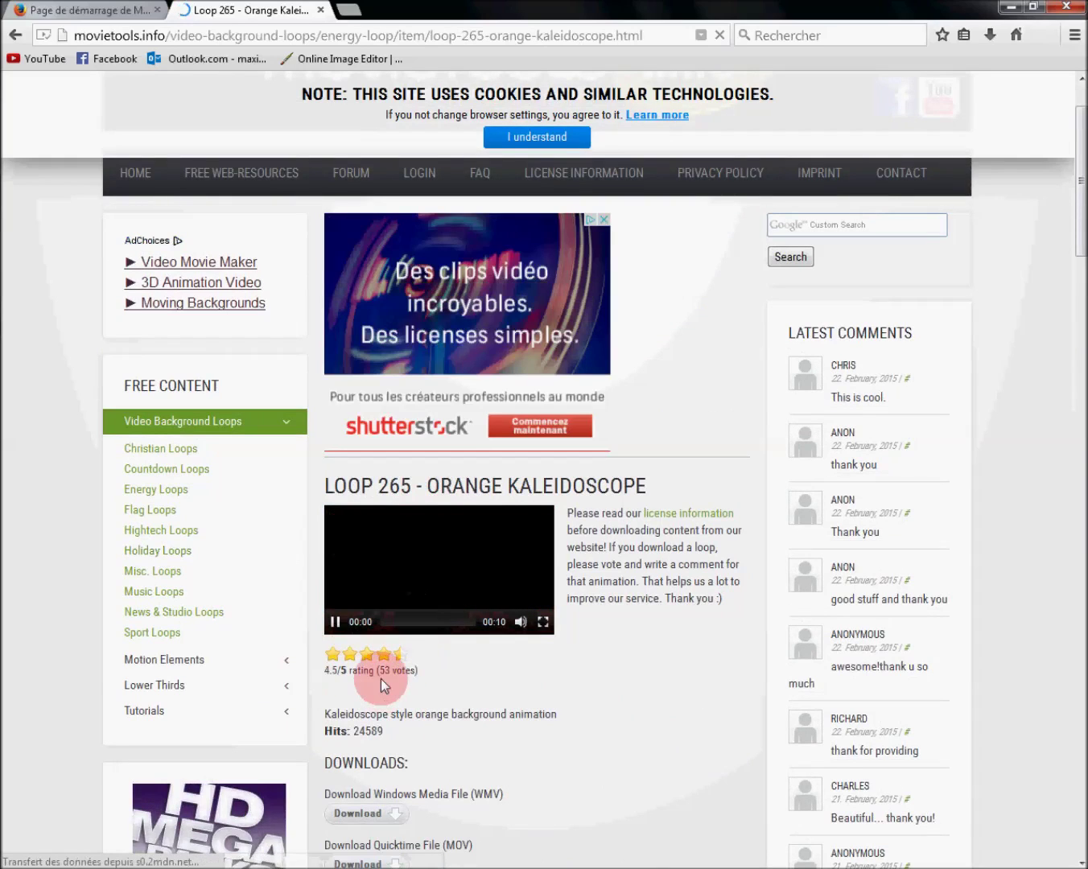
- Watch the Orange Kaleidoscope preview video from its beginning
left_click(386, 628)
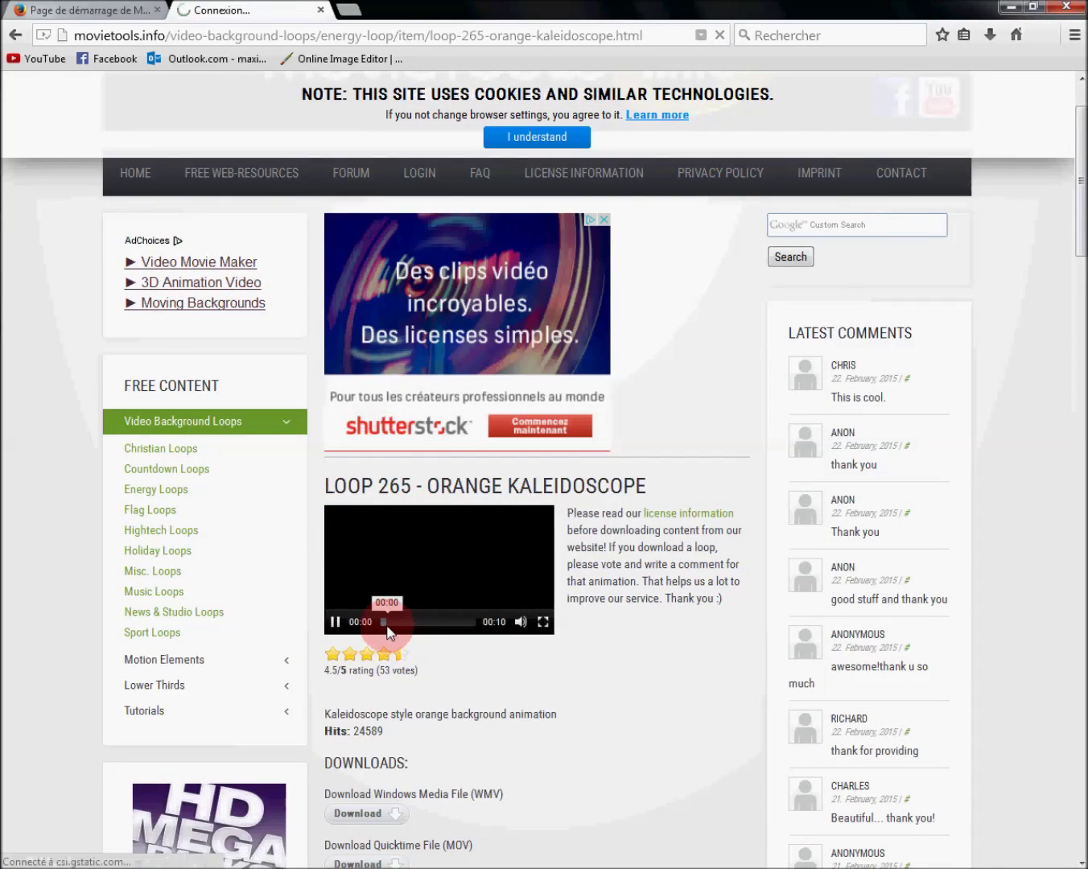
left_click(463, 589)
left_click(521, 623)
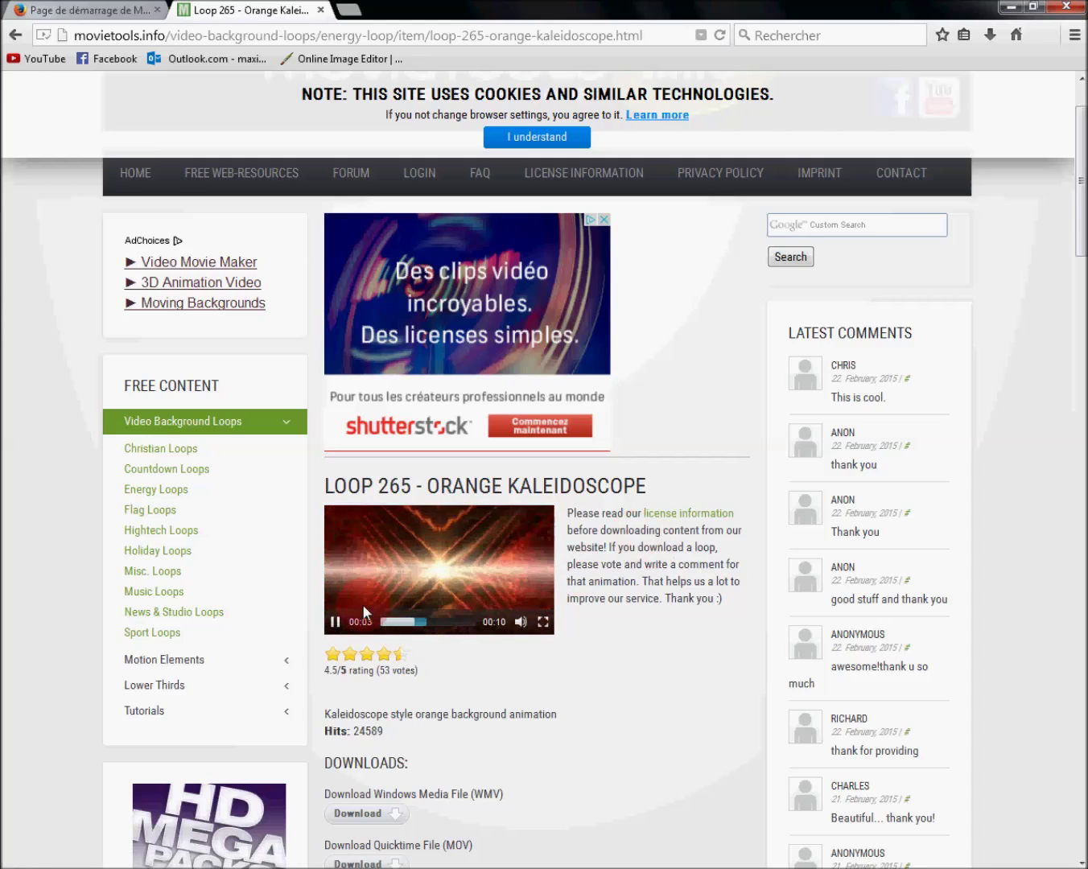
- Download the Orange Kaleidoscope loop as a Windows Media File (WMV), saving WD0265.wmv, and check the download's progress
scroll(754, 759, "down", 2)
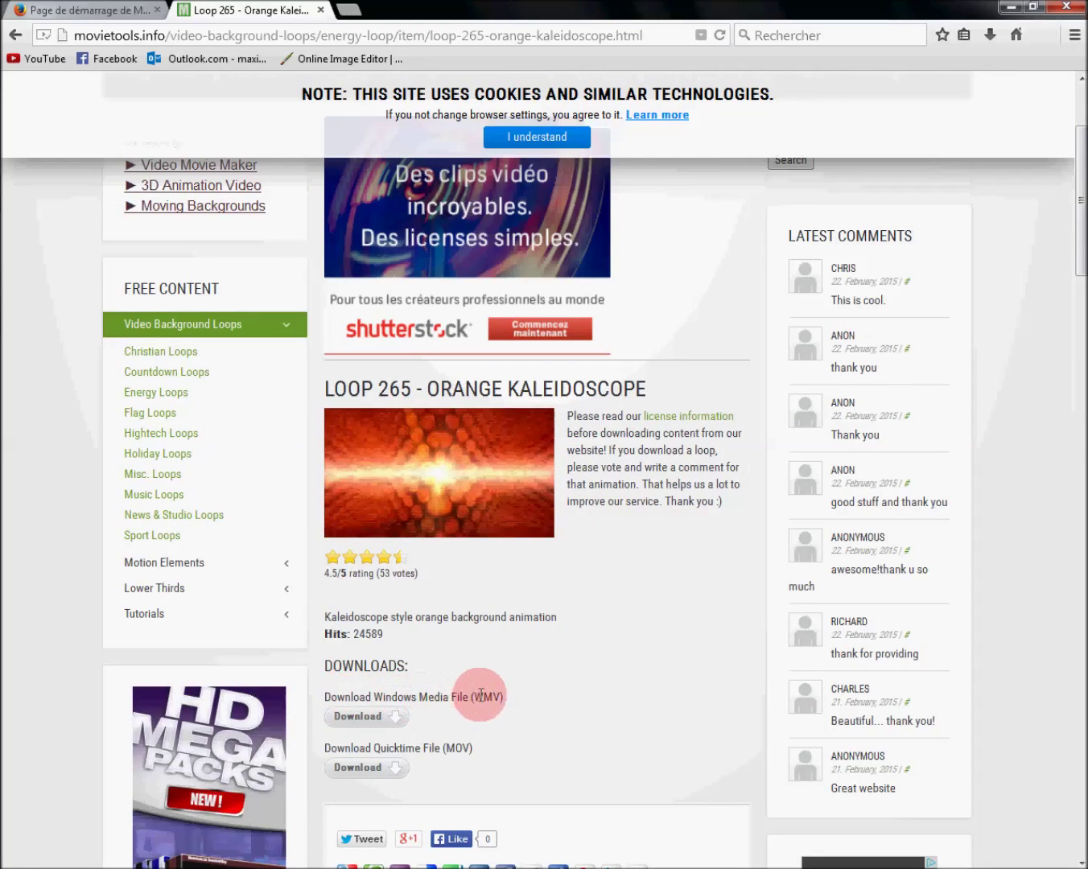
left_click(385, 720)
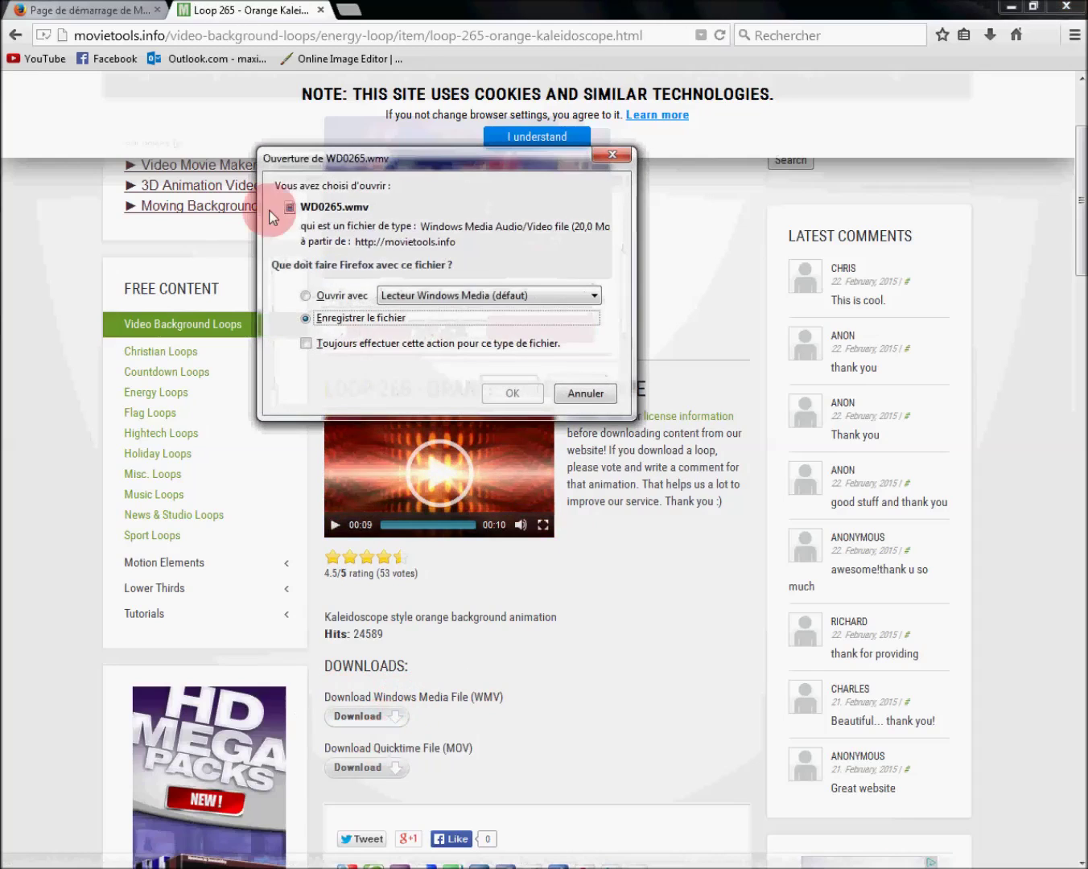
left_click(498, 391)
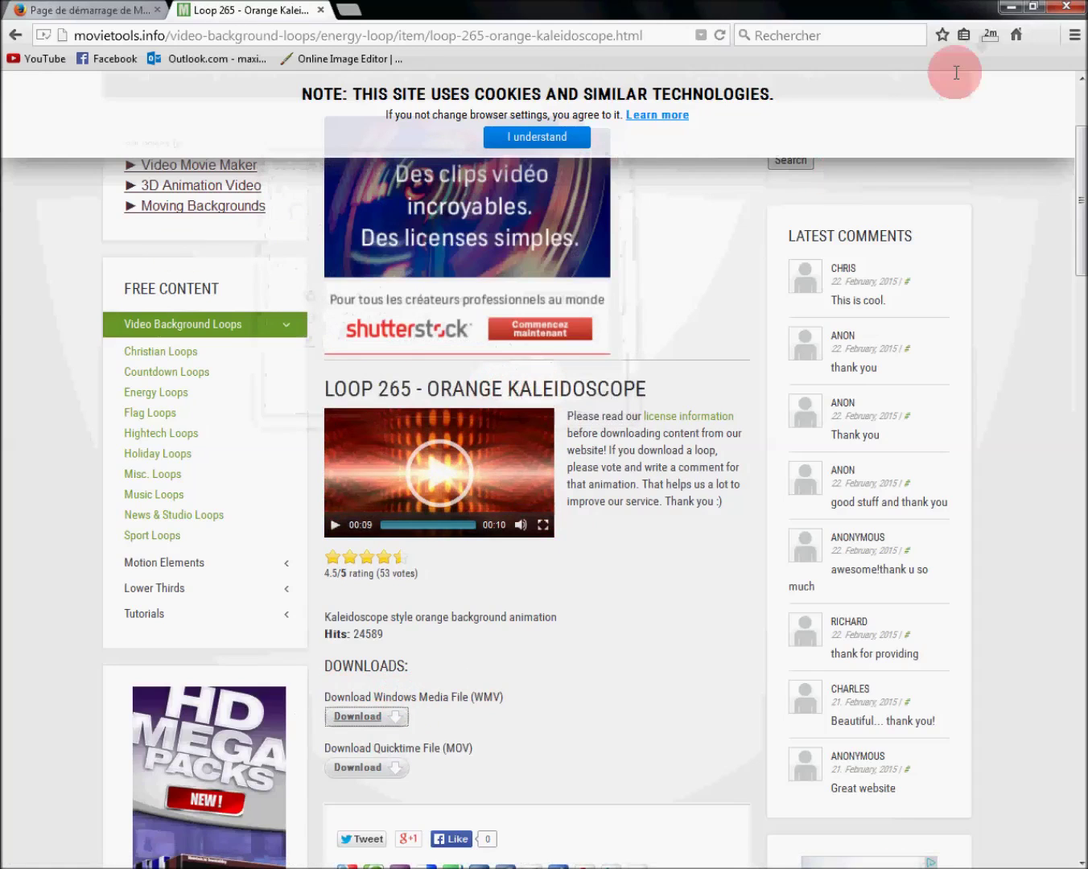
left_click(995, 36)
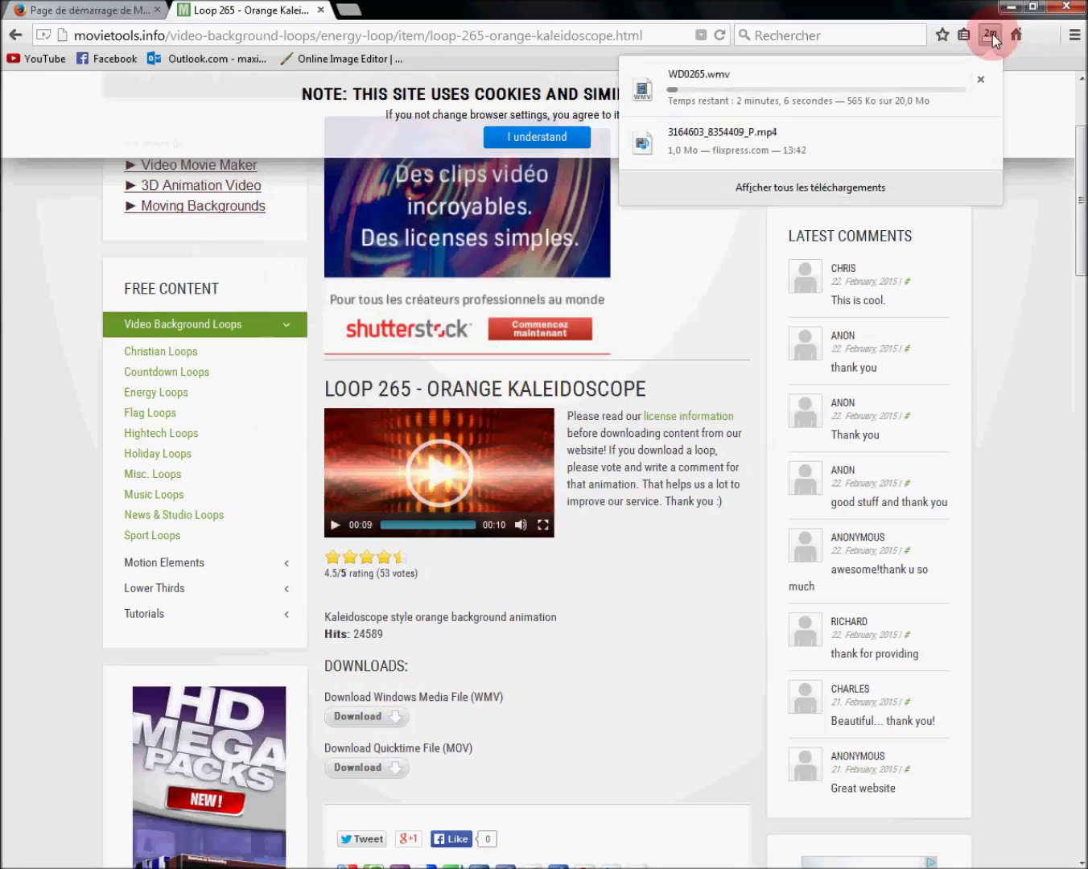
left_click(991, 33)
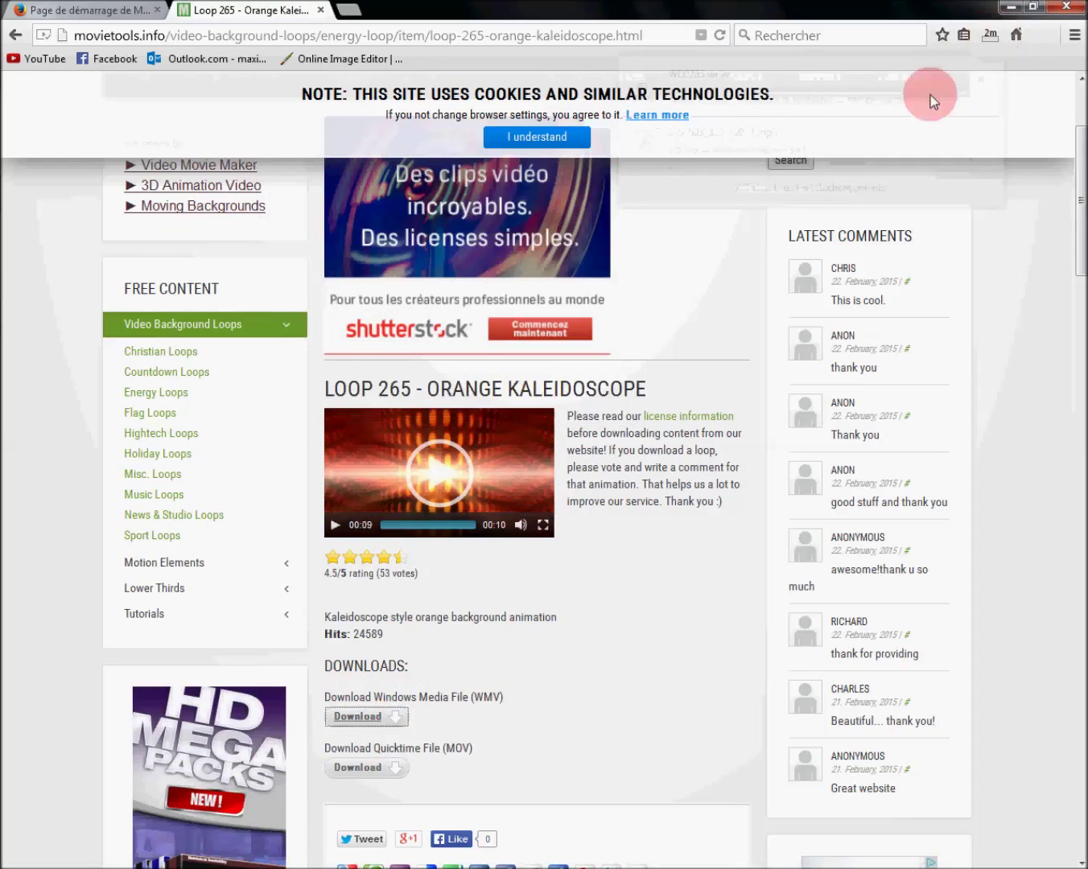
- Go to the desktop, move the MP4 intro up beside the end of the TUTOPC lettering, and play it
left_click(1008, 9)
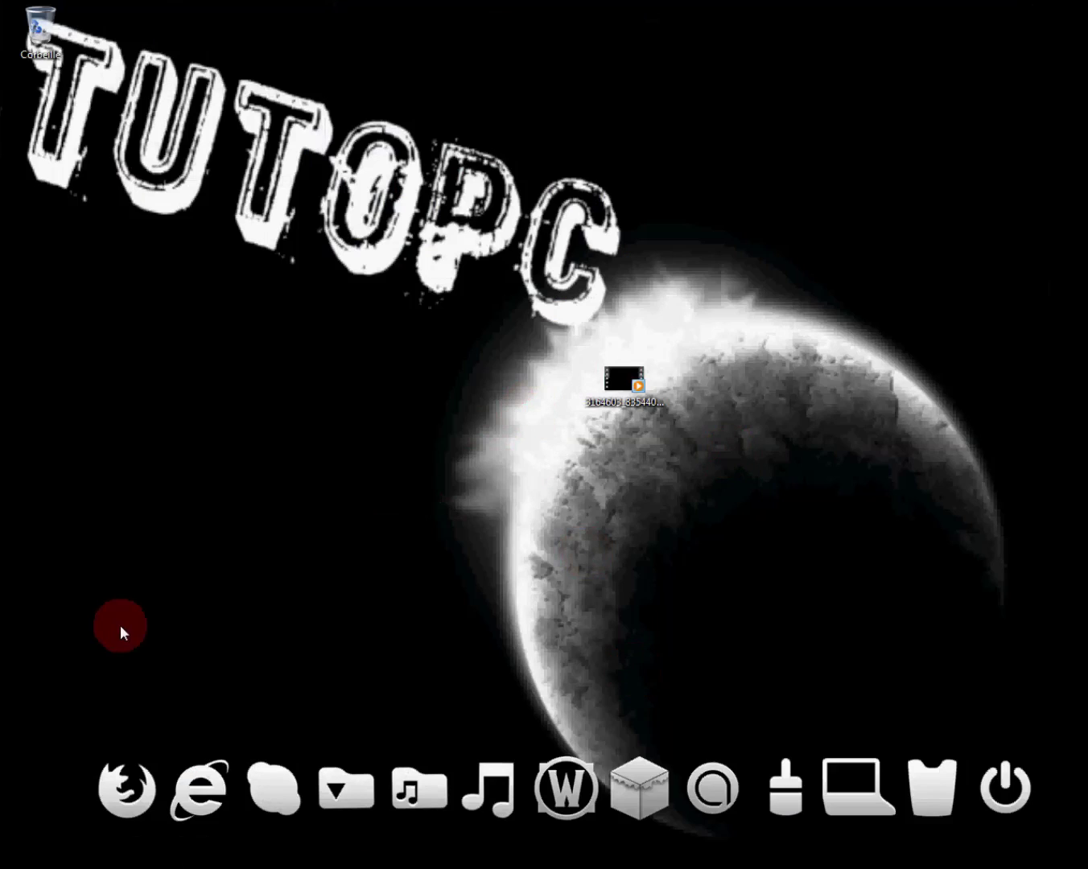
left_click_drag(599, 375, 596, 265)
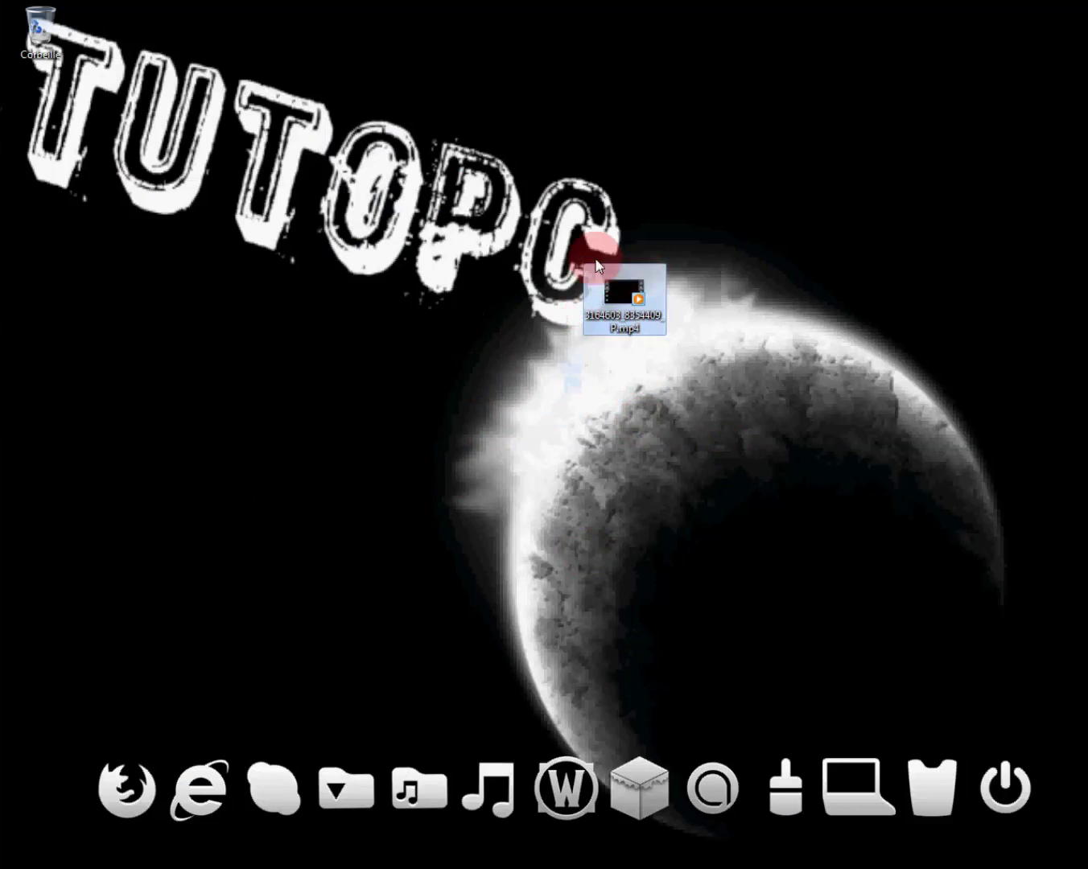
double_click(600, 312)
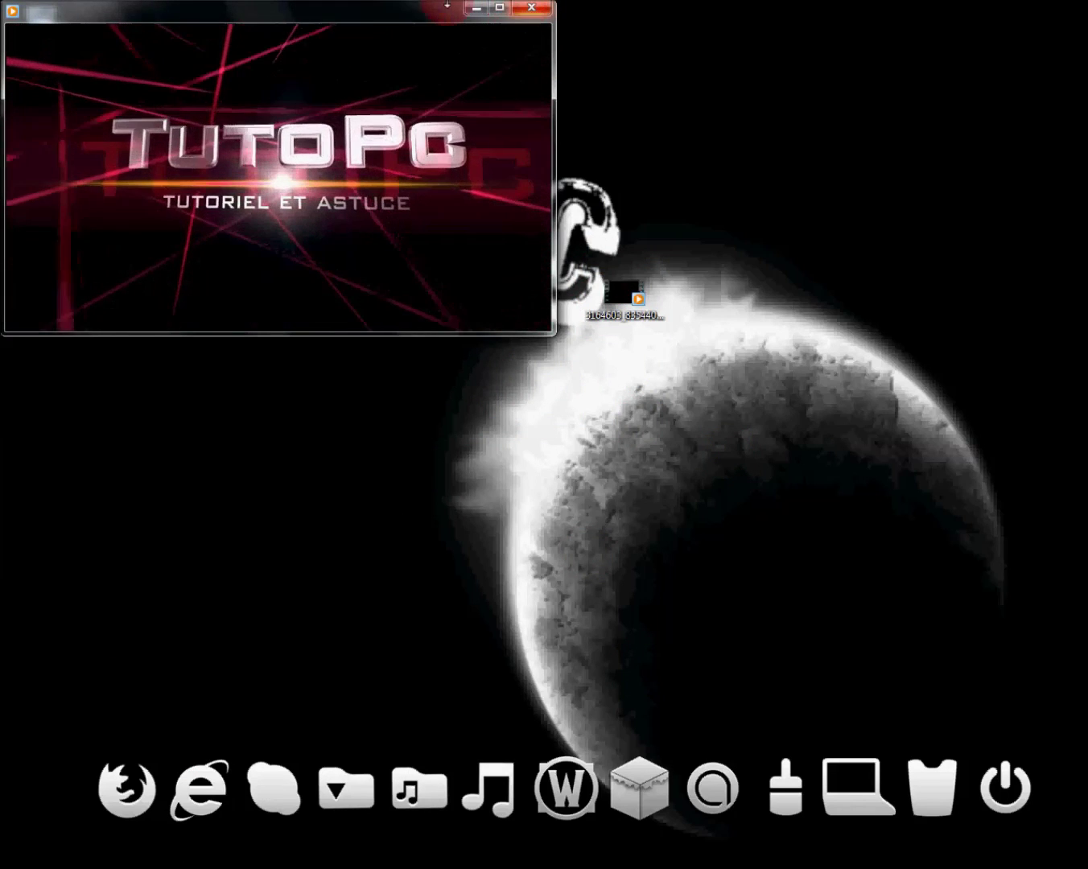
left_click(531, 11)
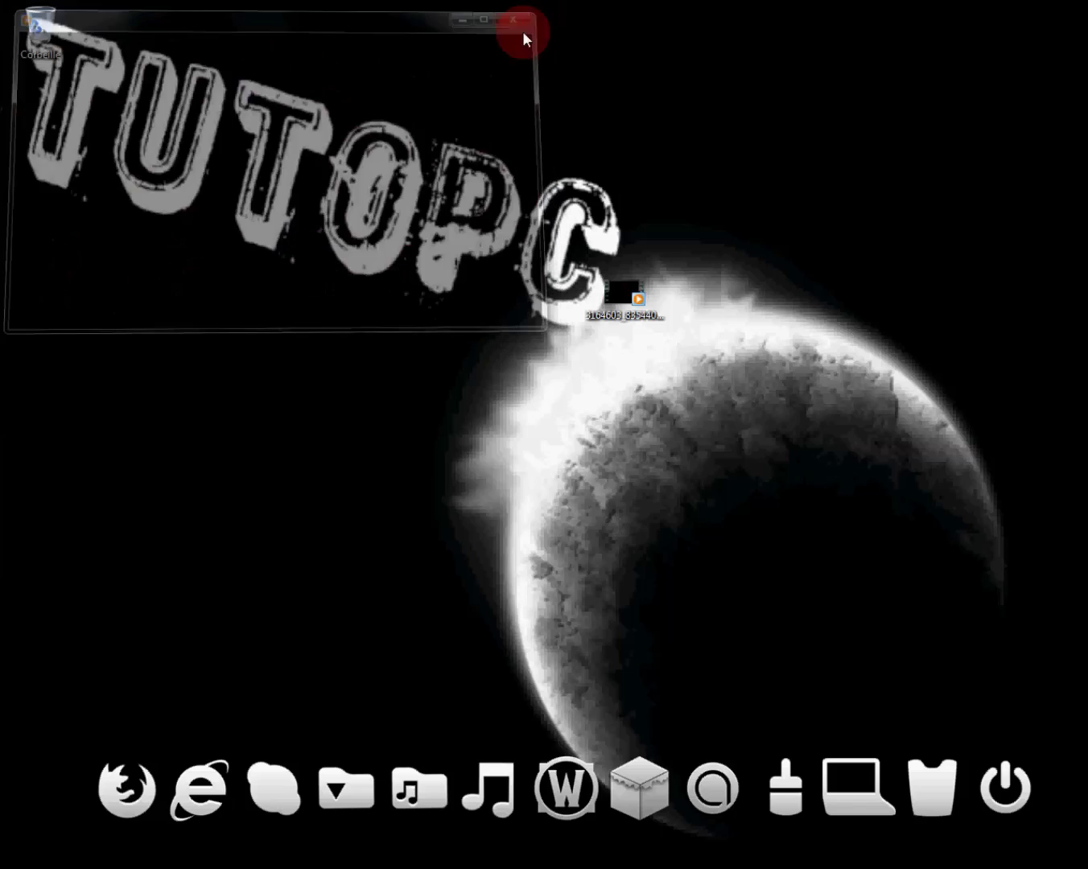
- Start Movie Maker and arrange its window and the MP4 intro so the file sits above the window on the desktop
mouse_move(3, 615)
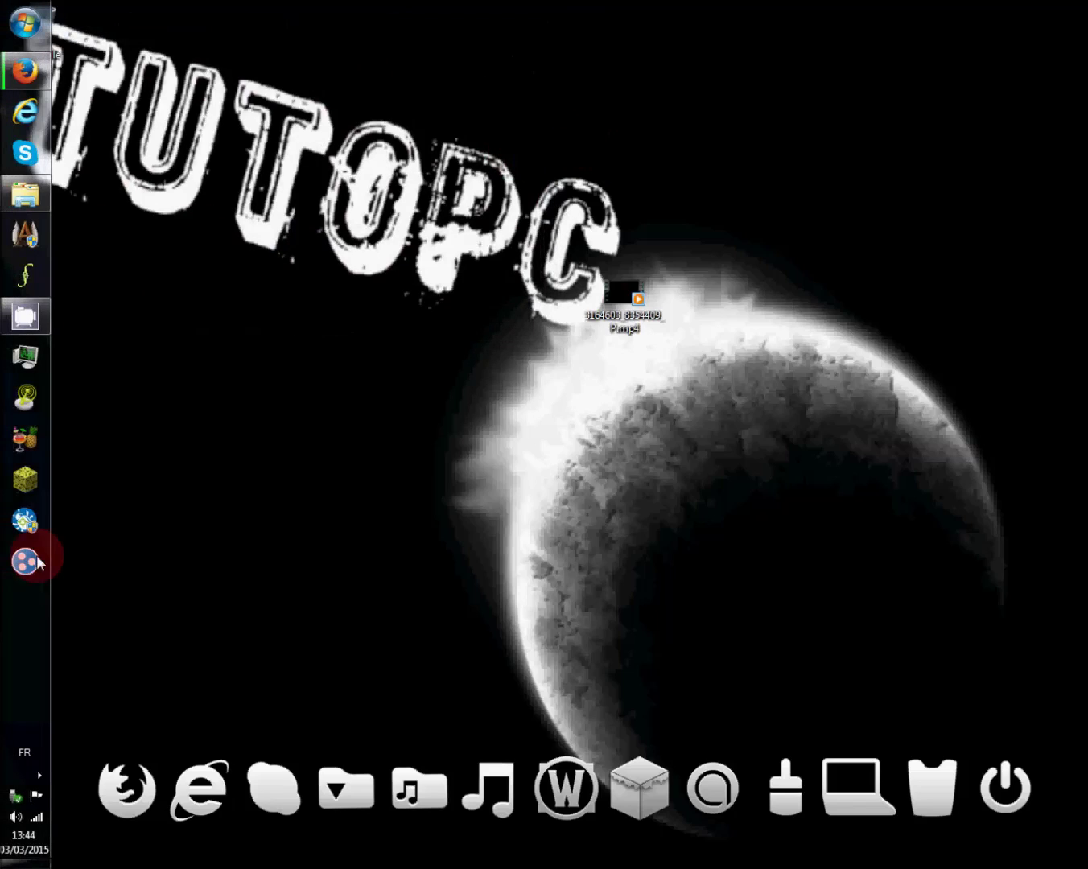
left_click(25, 37)
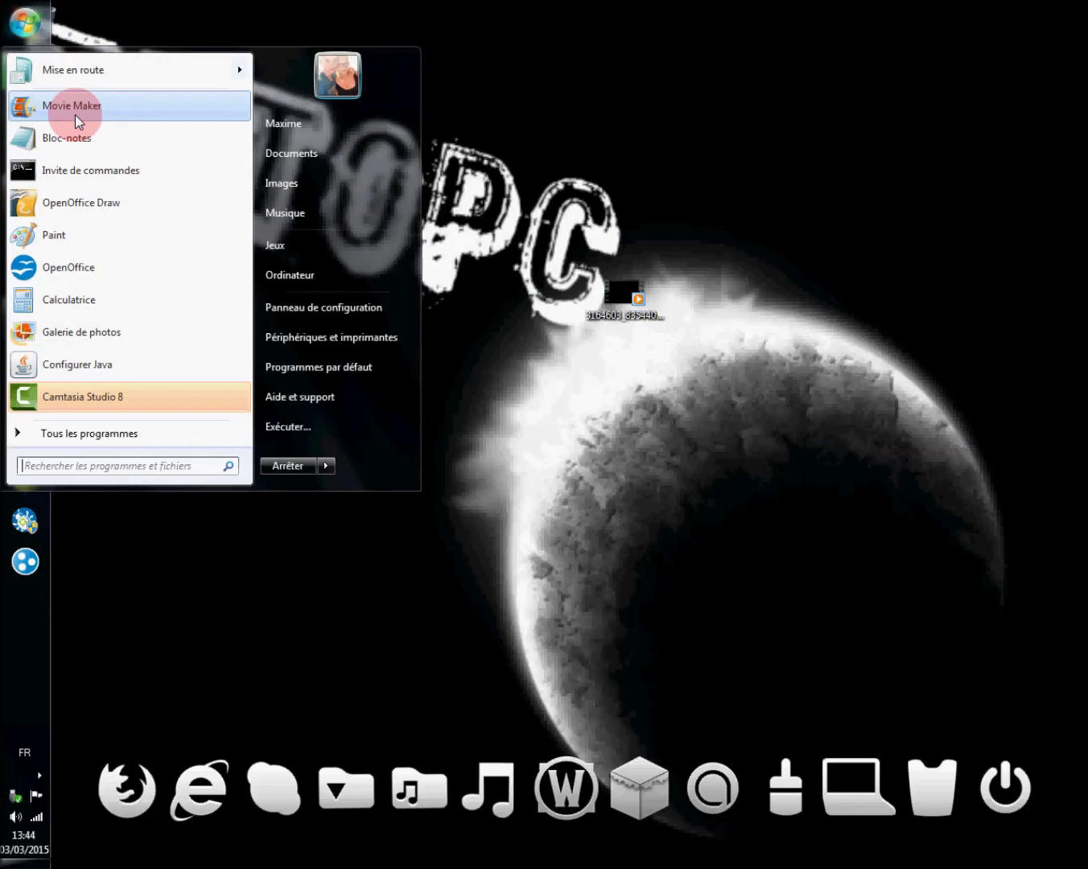
left_click(75, 113)
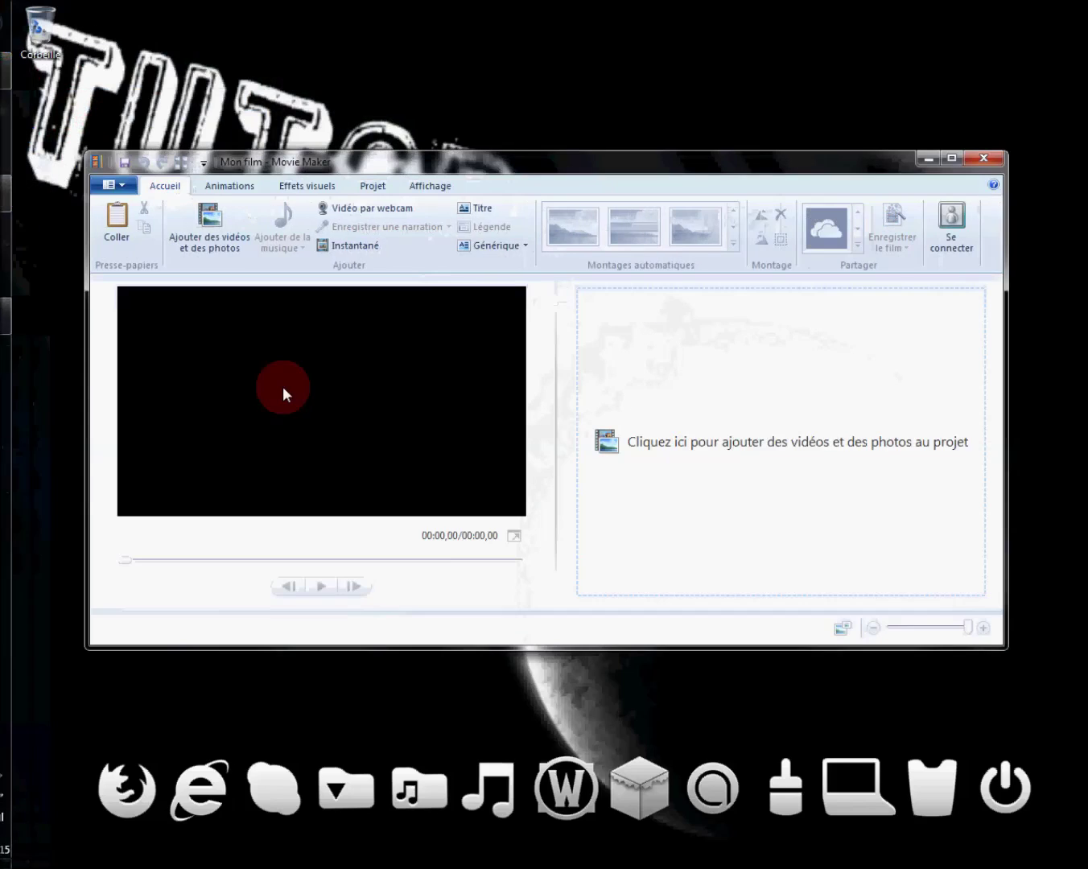
left_click_drag(366, 168, 406, 317)
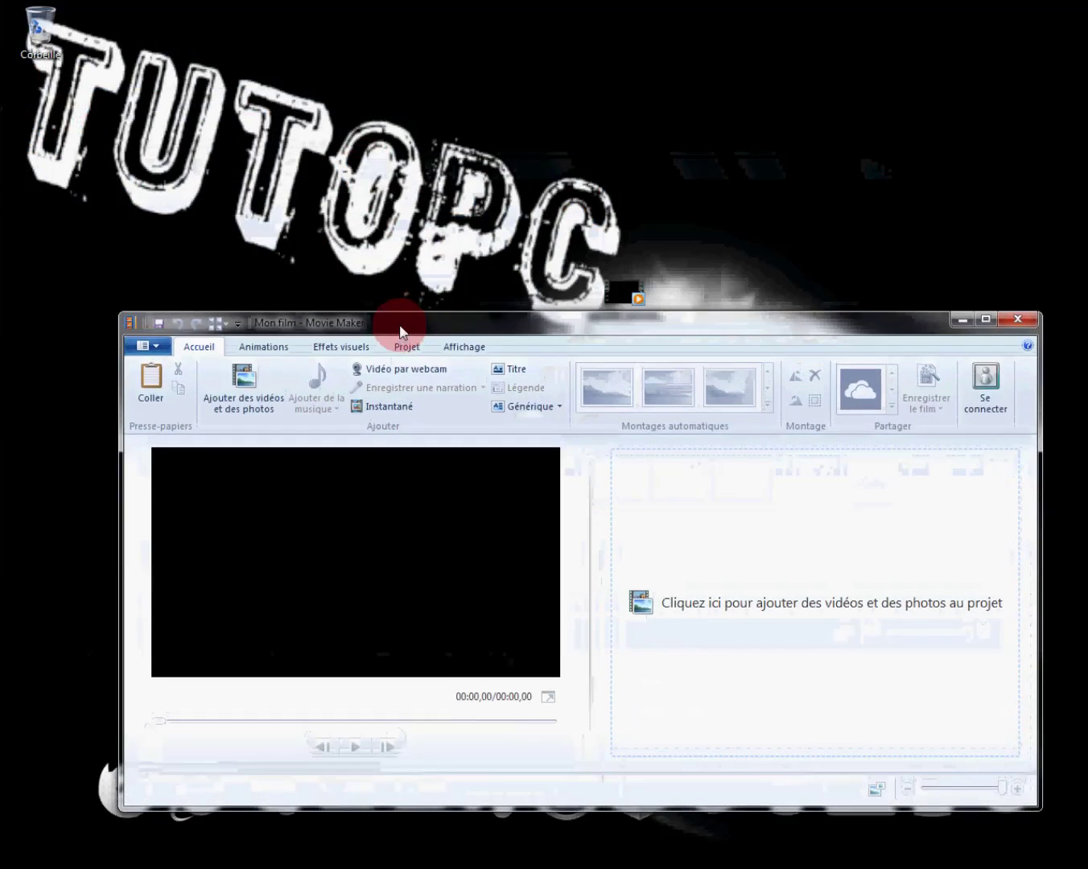
left_click_drag(638, 296, 709, 211)
left_click_drag(631, 323, 628, 260)
left_click_drag(692, 185, 718, 130)
- Play the MP4 intro and add the file to the empty Movie Maker project
double_click(710, 124)
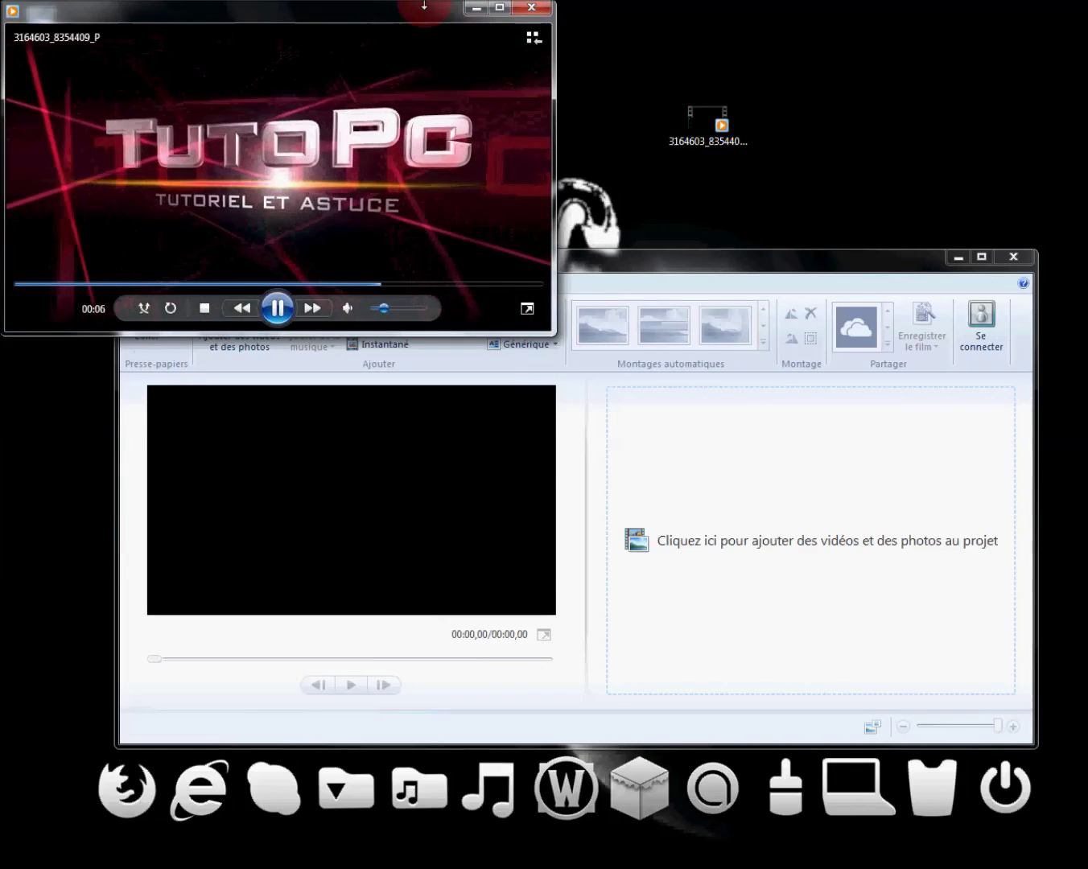
left_click_drag(696, 143, 712, 427)
left_click(530, 9)
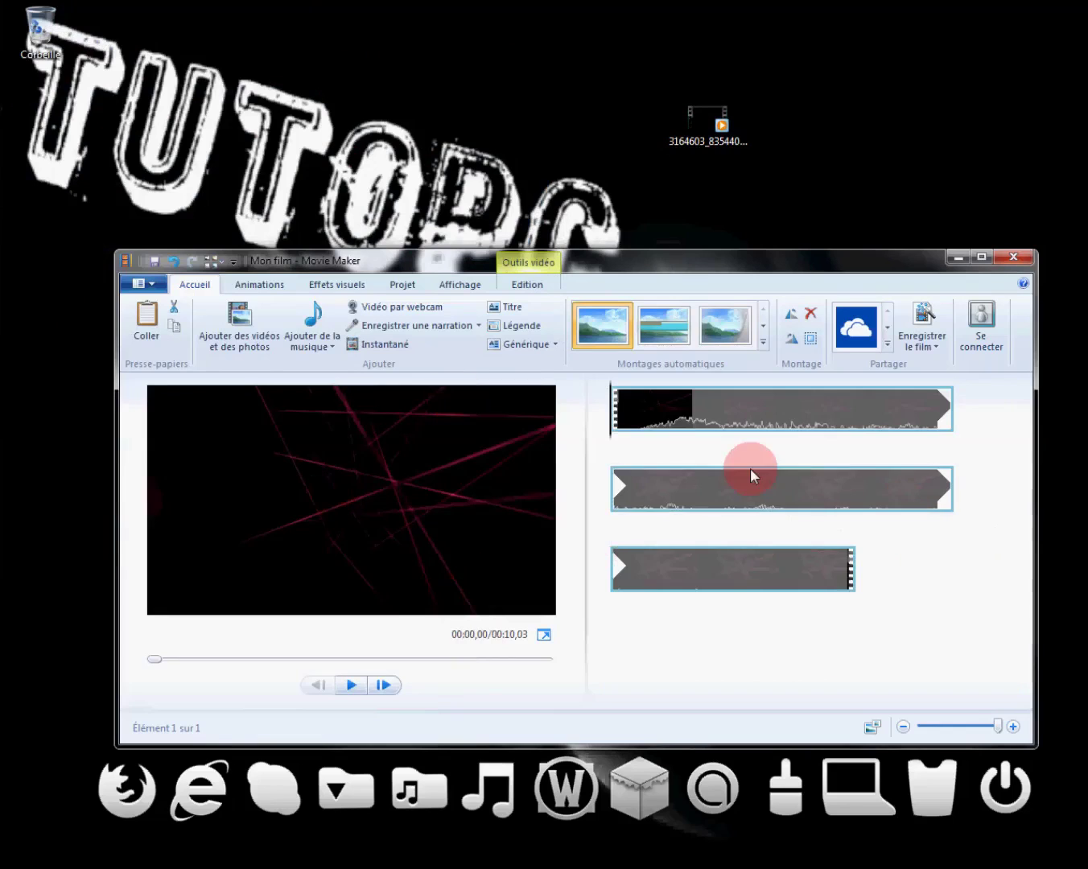
- Play the start of the intro clip, add a caption to it, and shift the caption to start at 0.00 s
left_click(352, 687)
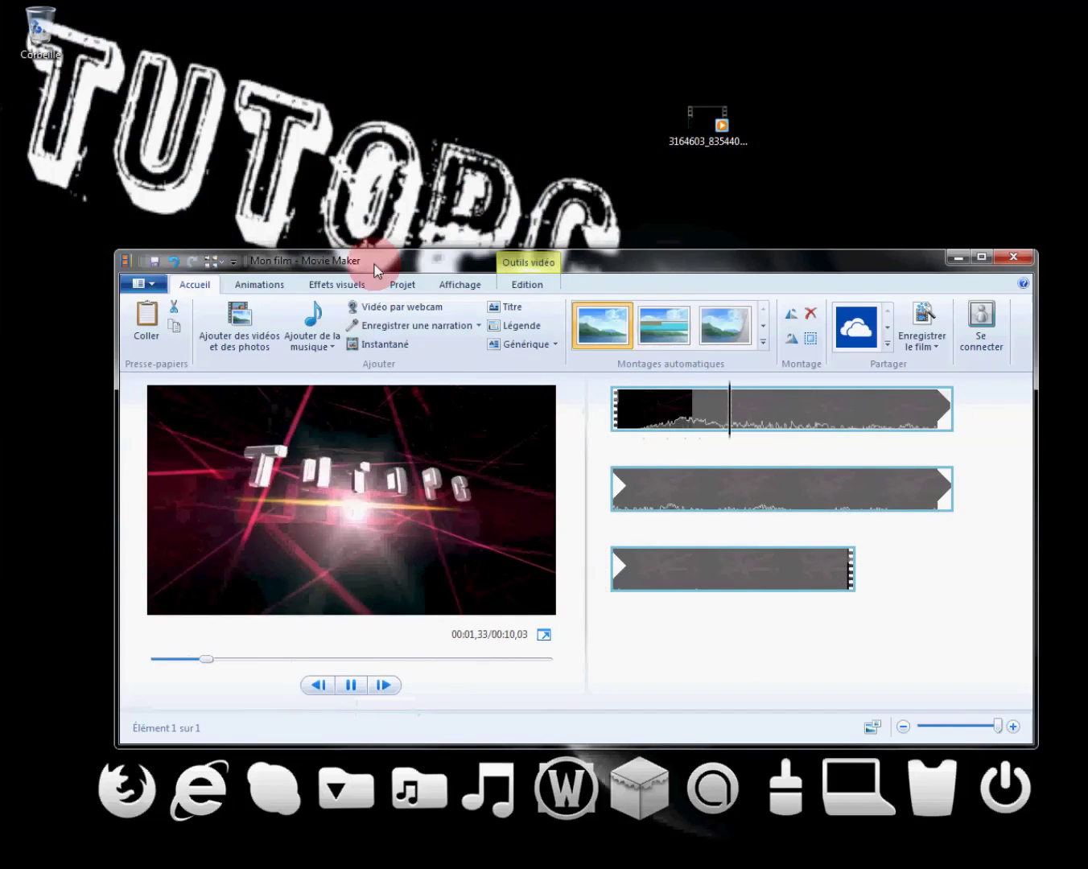
left_click(501, 339)
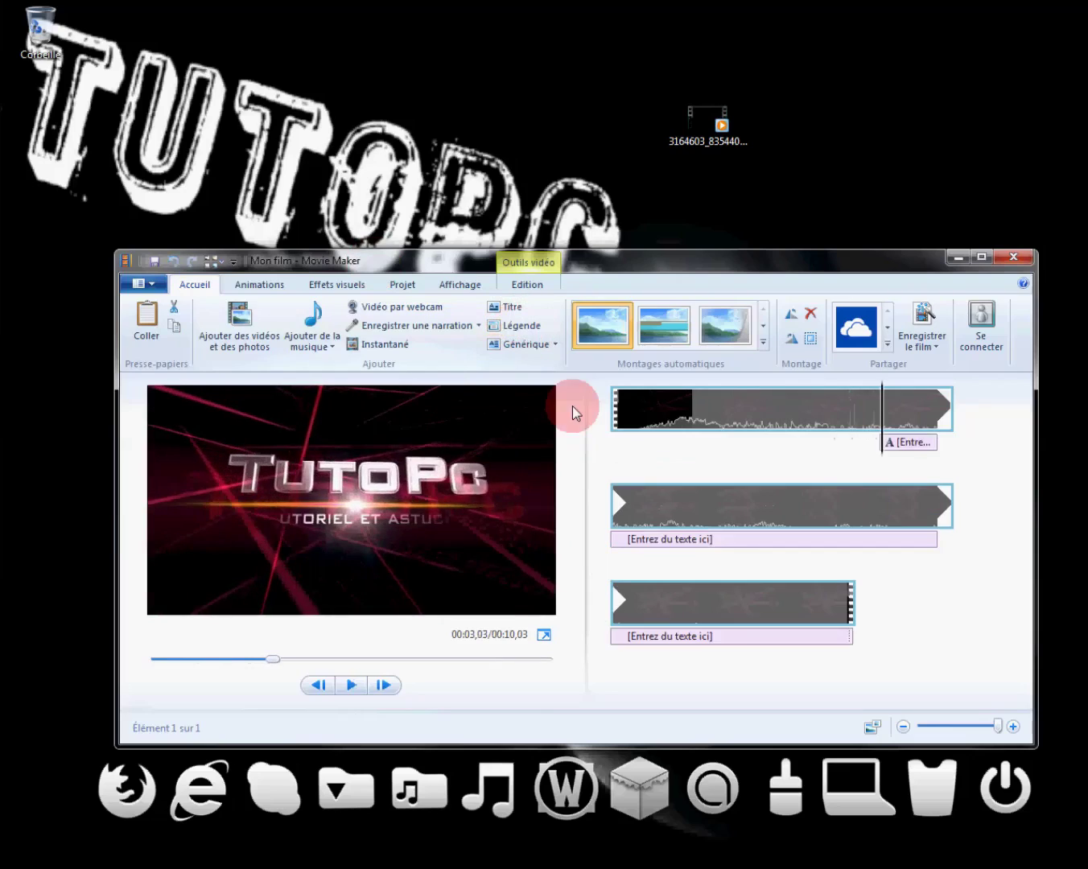
left_click(922, 500)
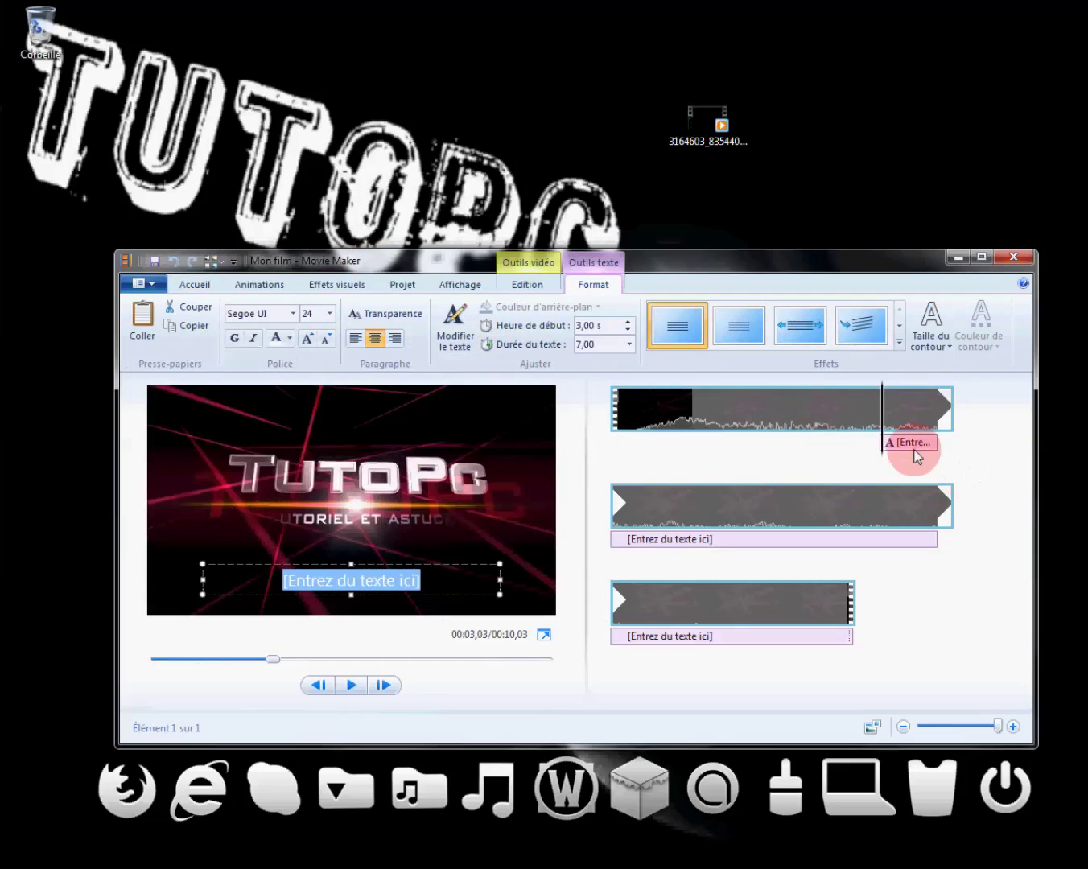
left_click(845, 449)
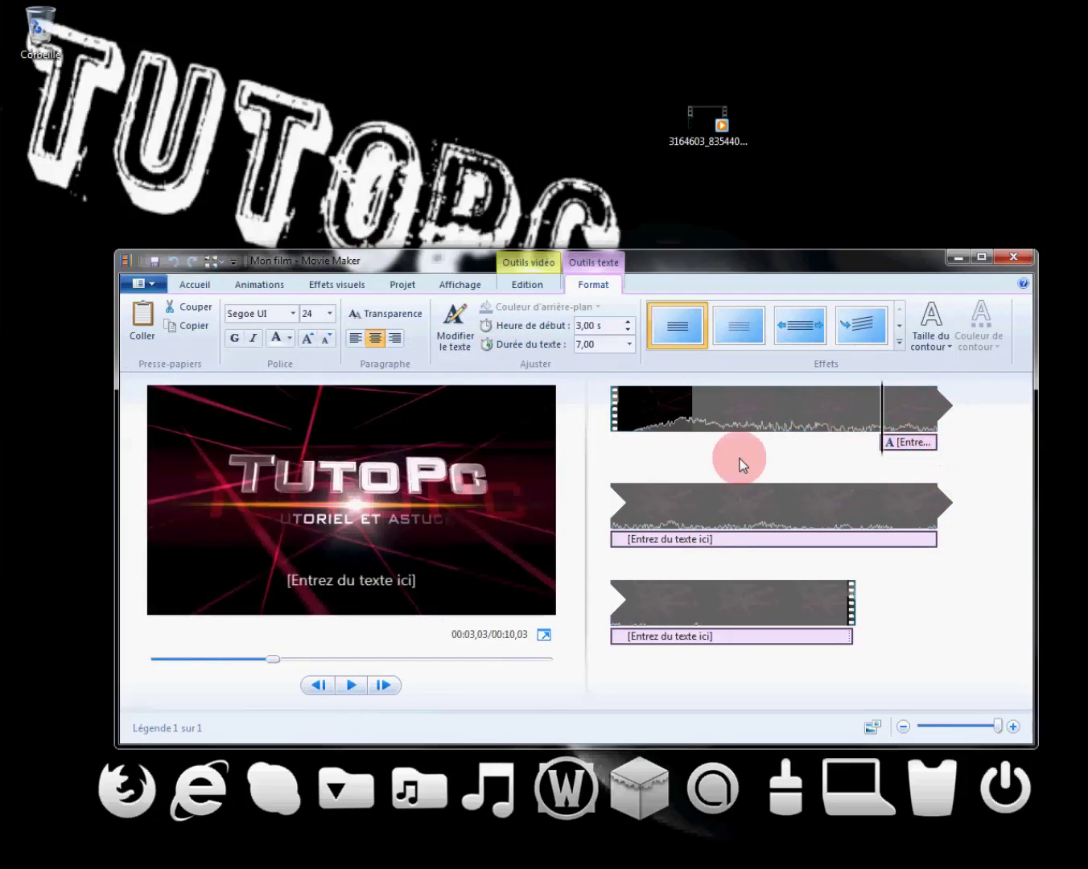
left_click_drag(885, 448, 601, 444)
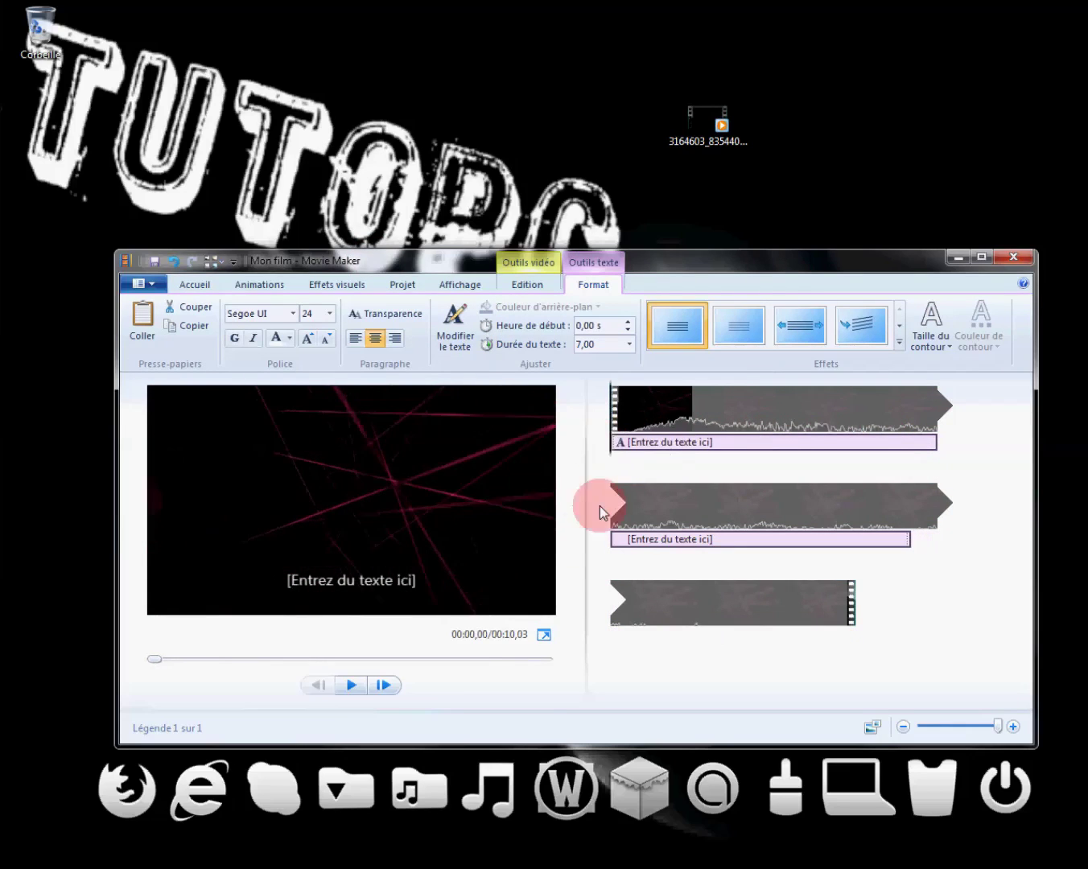
- Replace the caption's placeholder text with "lien"
left_click(416, 582)
left_click_drag(417, 581, 351, 571)
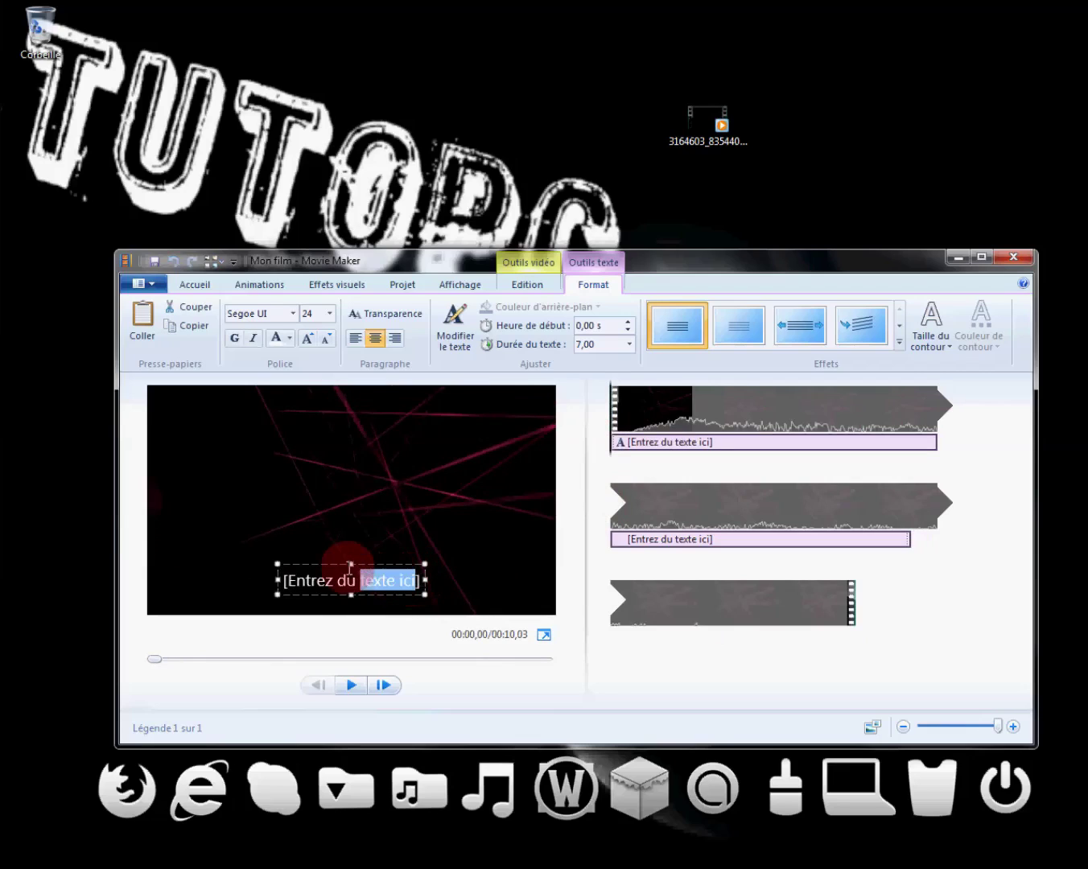
key("Delete")
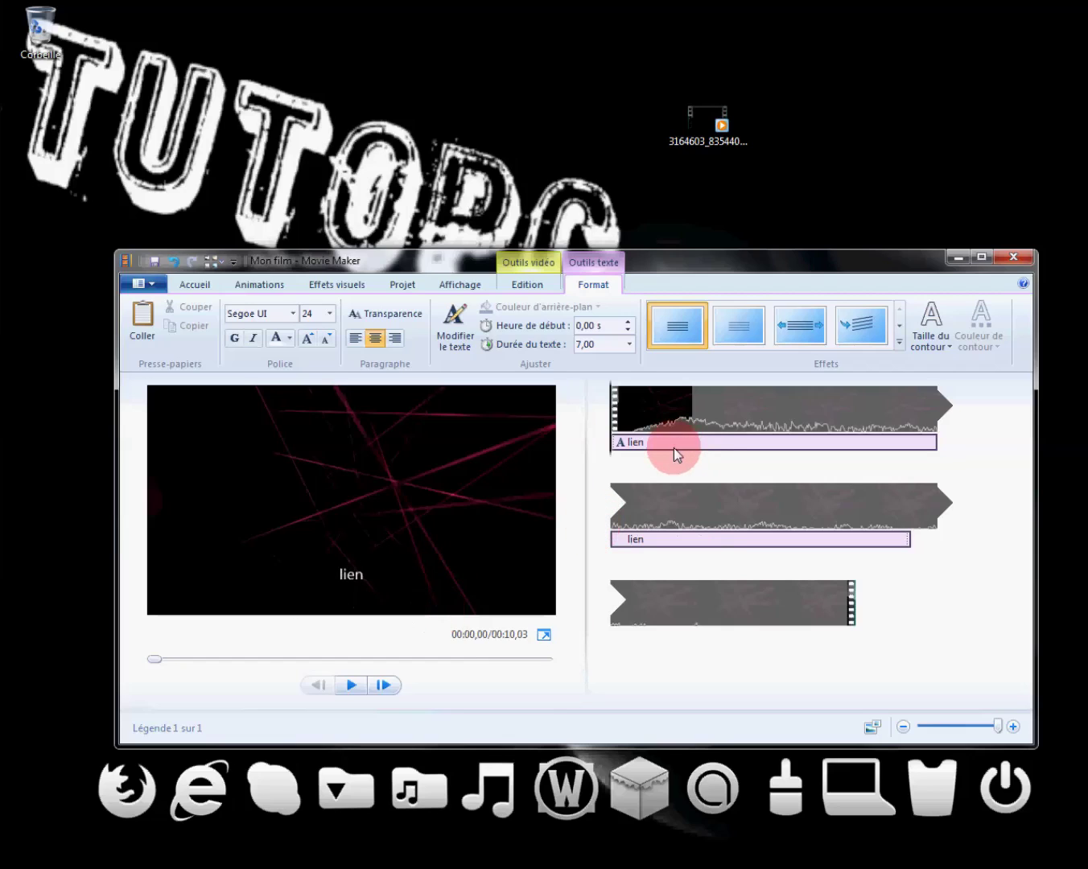
left_click(347, 573)
- Preview the captioned intro clip and look over the available visual effects and transitions
left_click(351, 685)
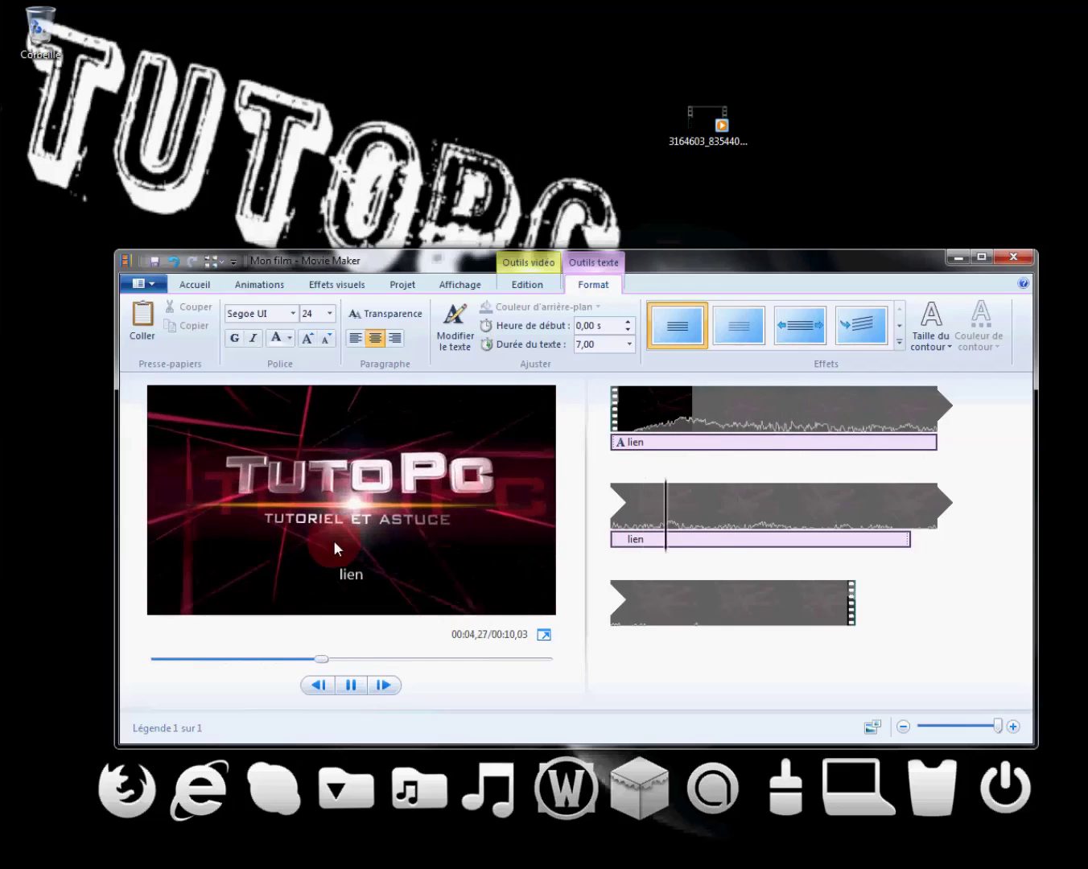
left_click(340, 289)
left_click(258, 284)
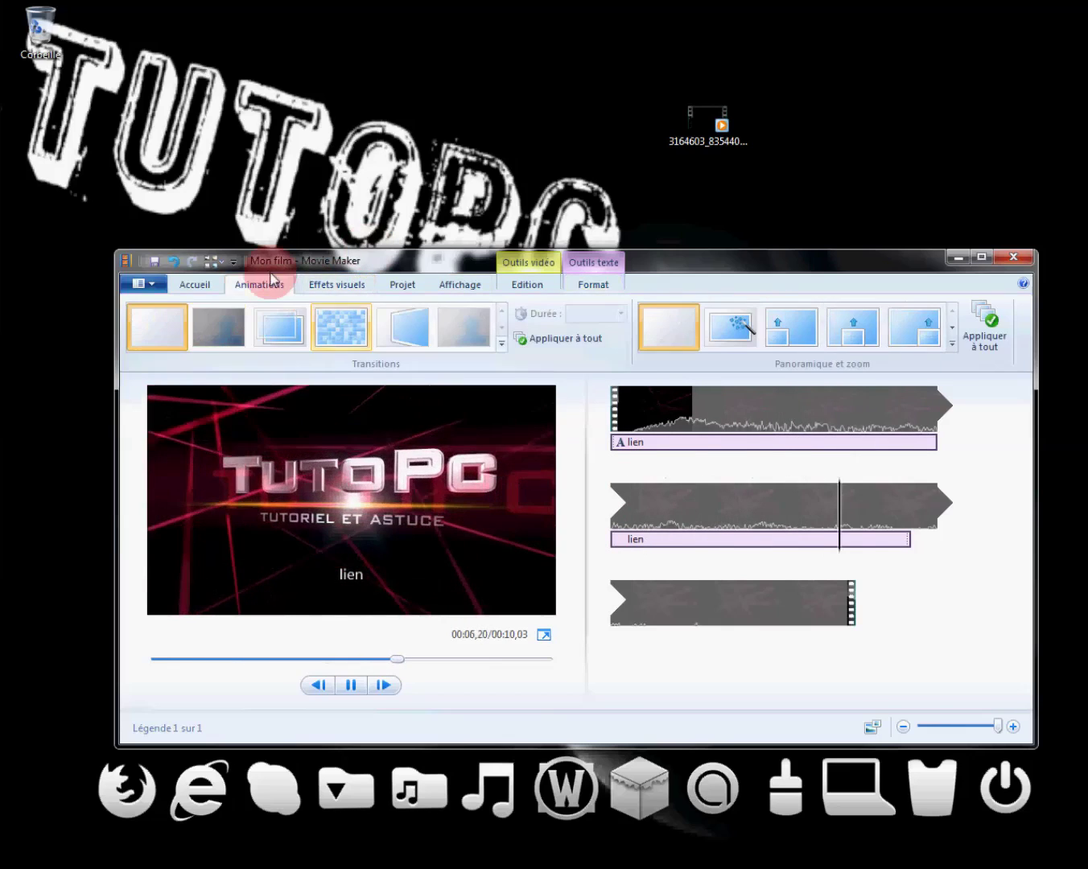
left_click(197, 284)
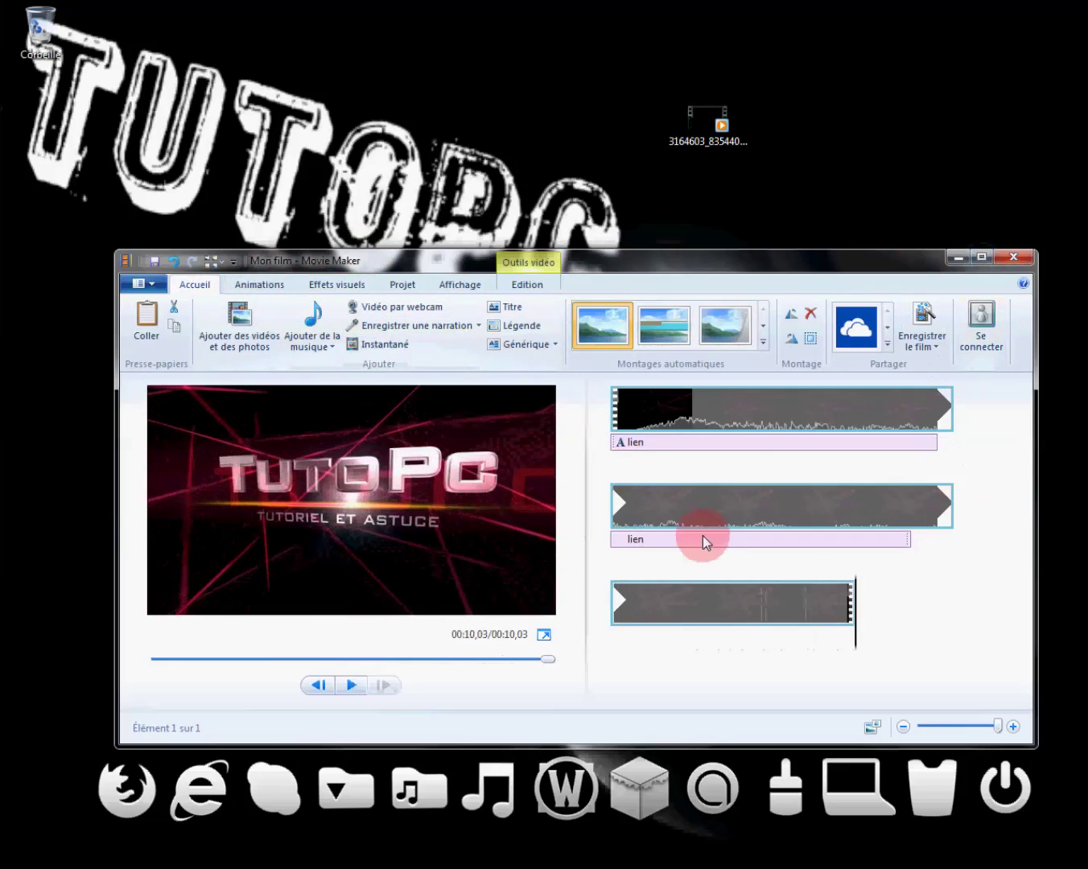
- Delete the intro clip from the Movie Maker project and return to the desktop
right_click(724, 406)
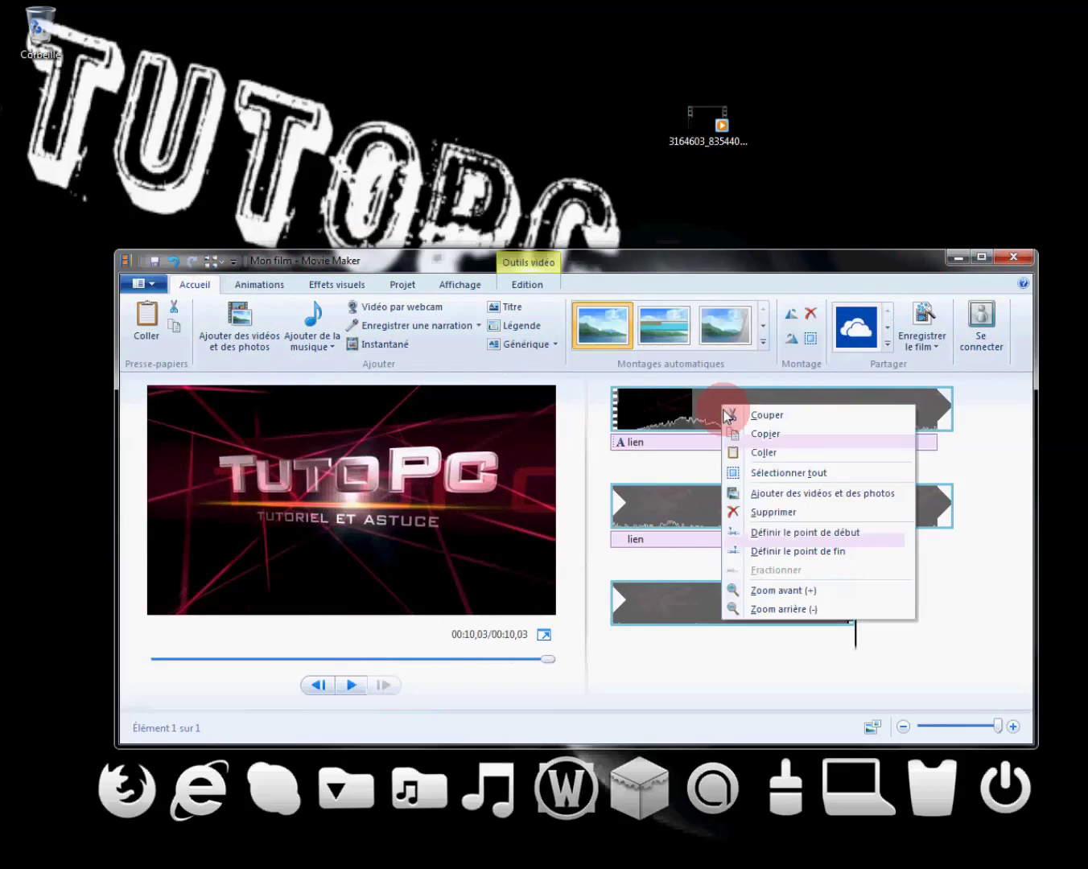
left_click(763, 516)
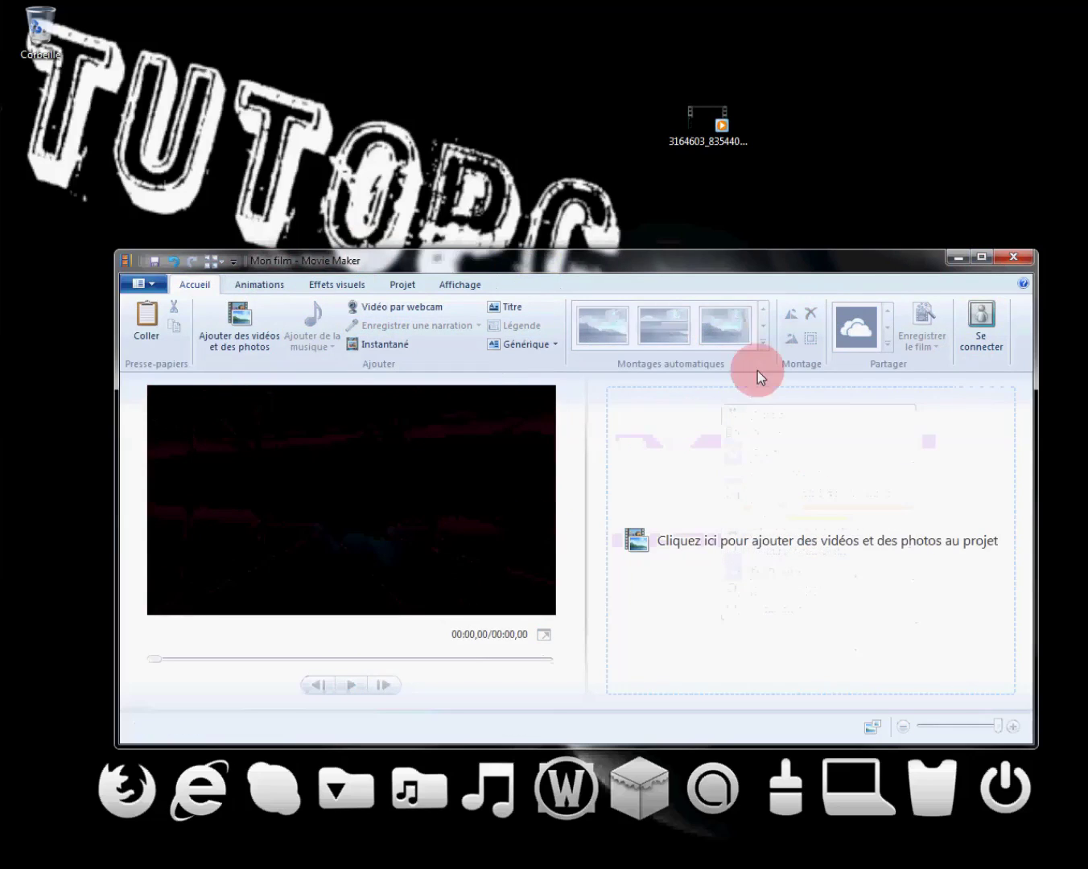
left_click(955, 258)
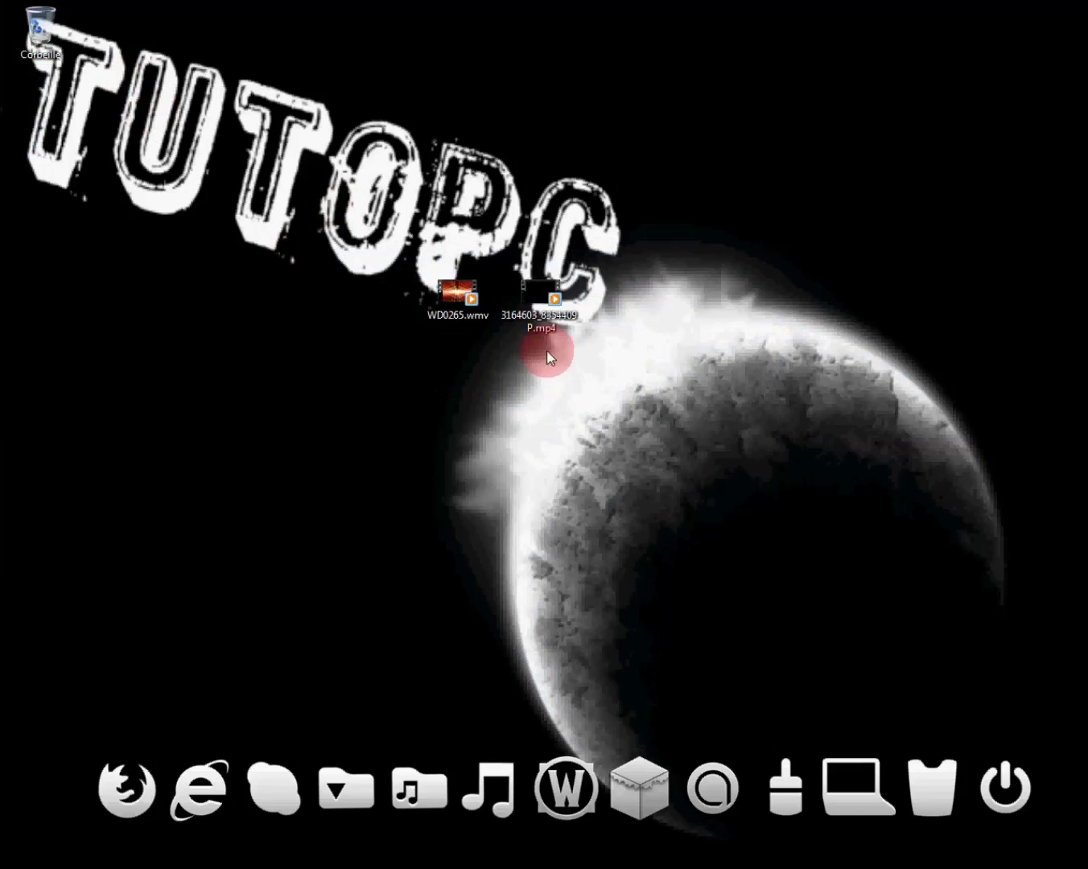
- Play the MP4 intro and the WD0265.wmv background loop from the desktop
double_click(551, 303)
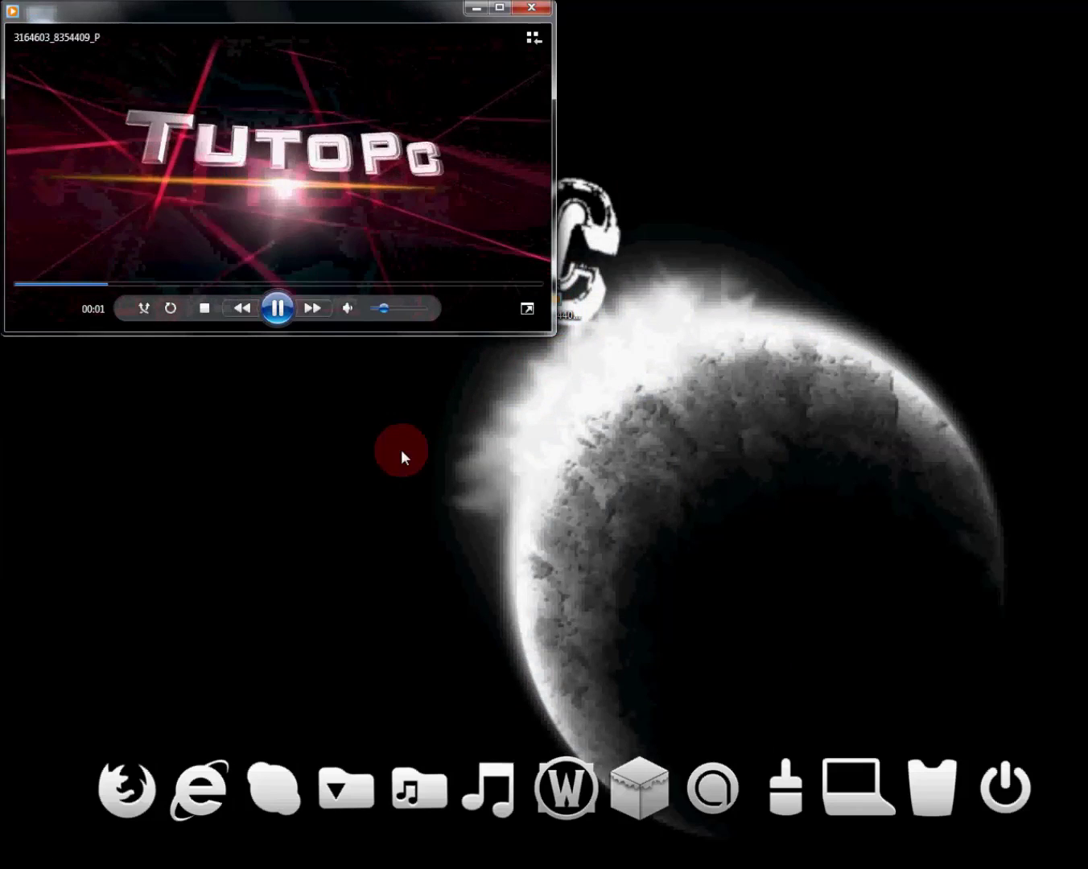
left_click(517, 42)
left_click(462, 307)
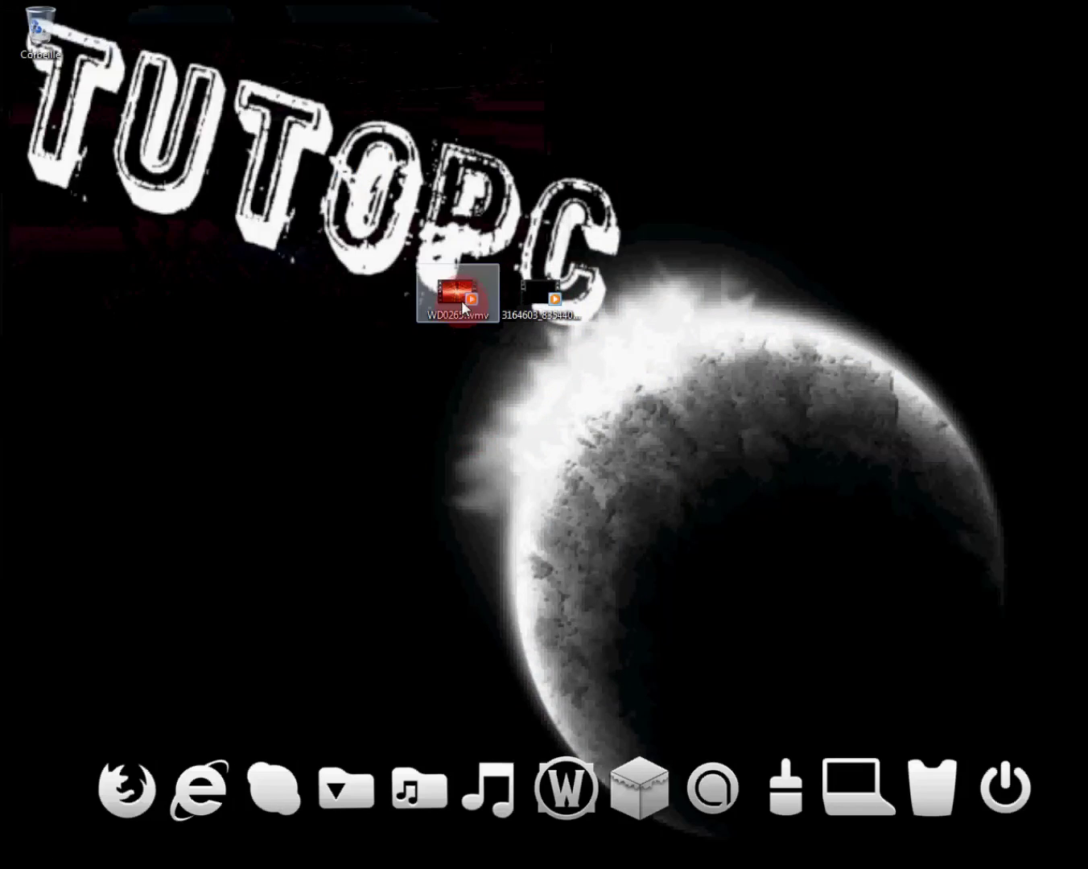
double_click(437, 309)
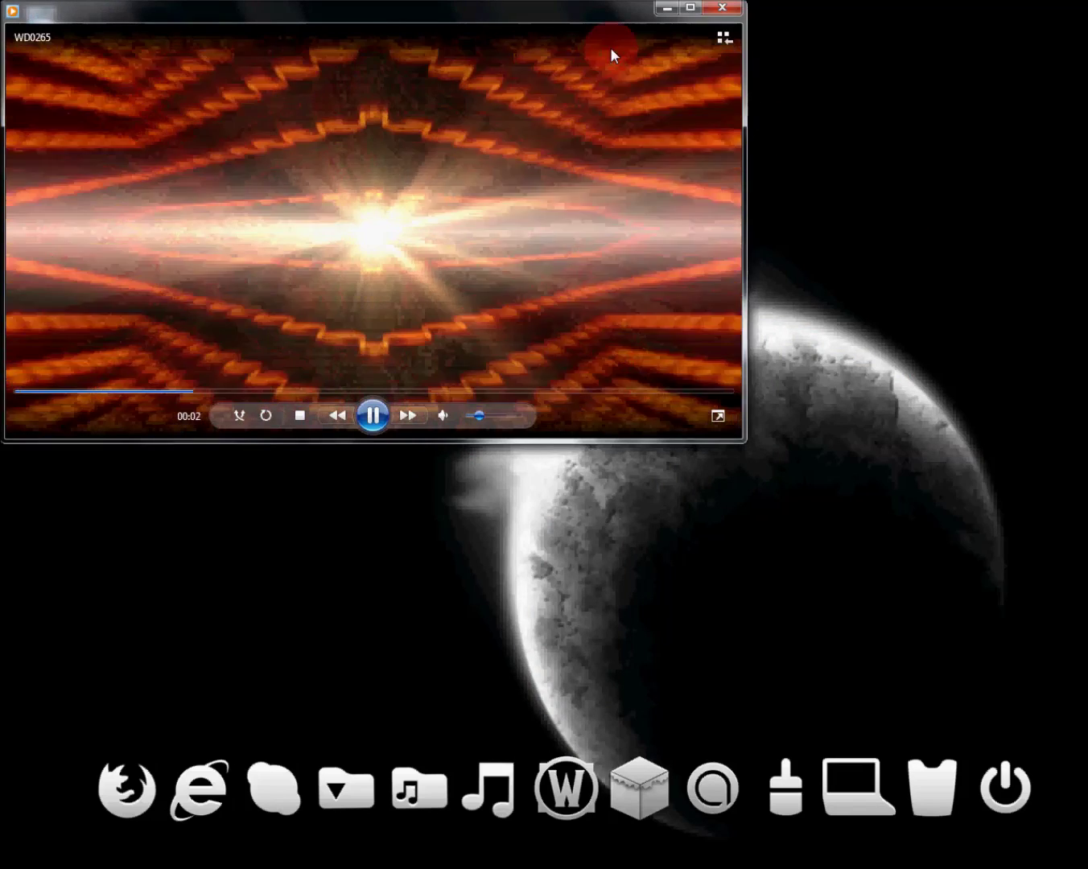
left_click(722, 9)
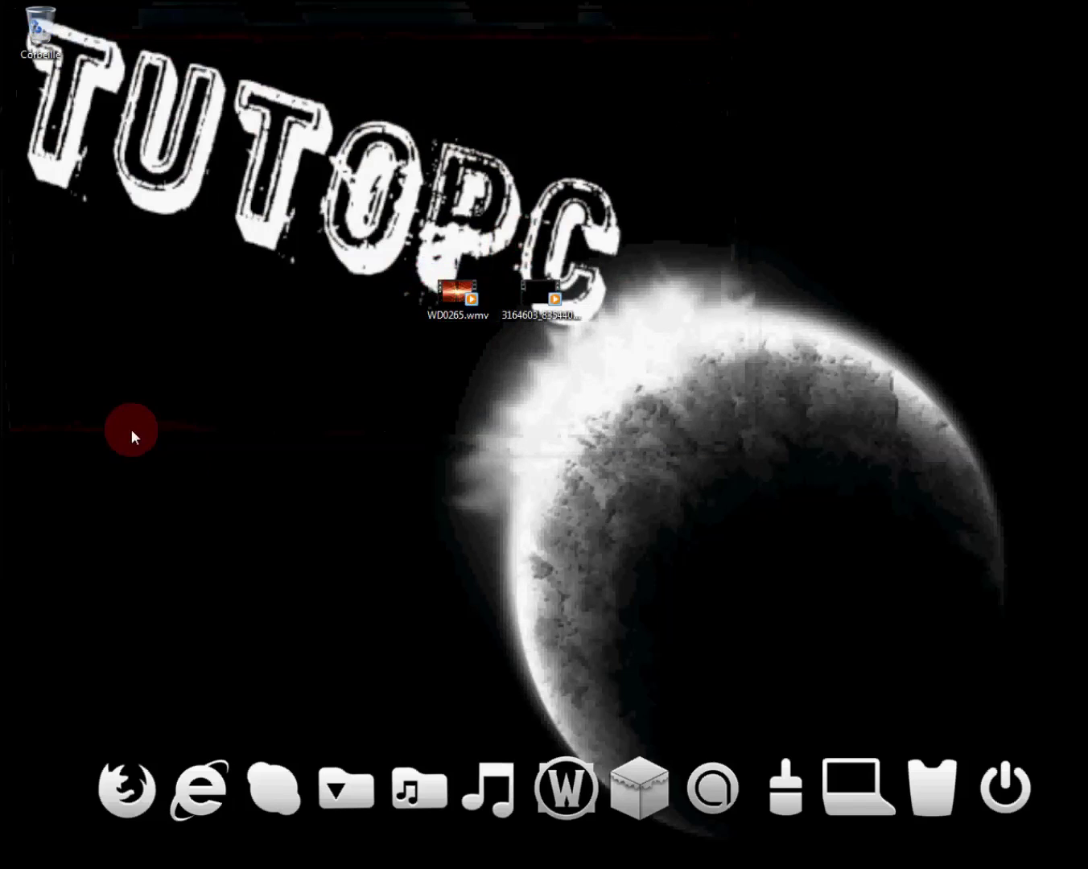
left_click(438, 295)
double_click(439, 294)
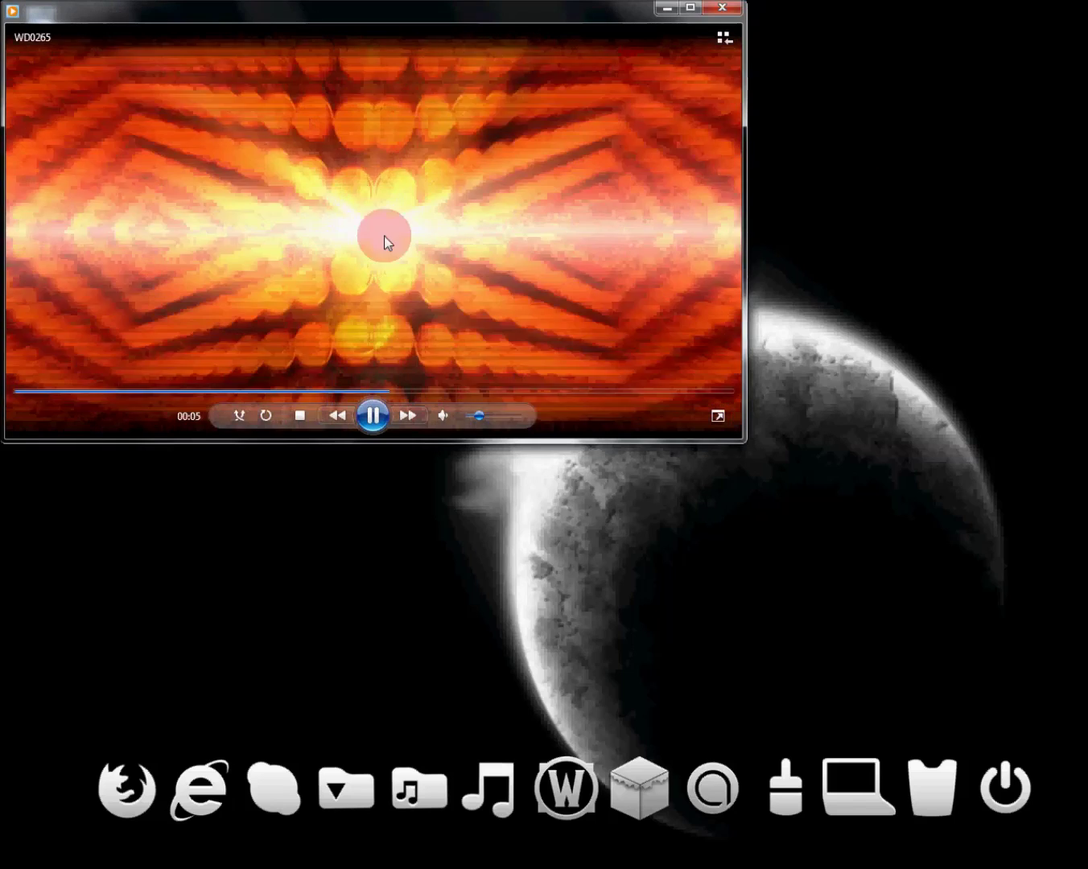
- Close the video player, switch back to Movie Maker and add WD0265.wmv from the desktop to the empty project
left_click(722, 8)
mouse_move(3, 310)
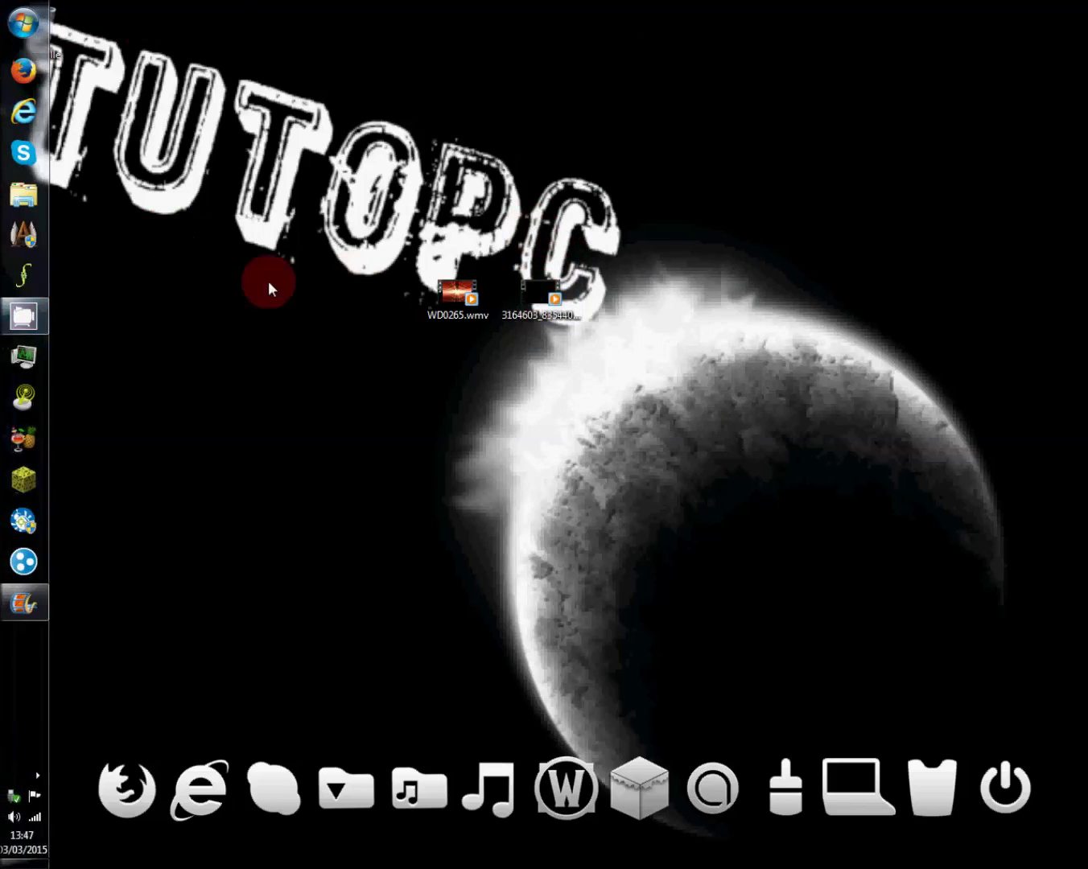
left_click(10, 626)
left_click_drag(483, 276, 444, 384)
left_click_drag(454, 298, 615, 642)
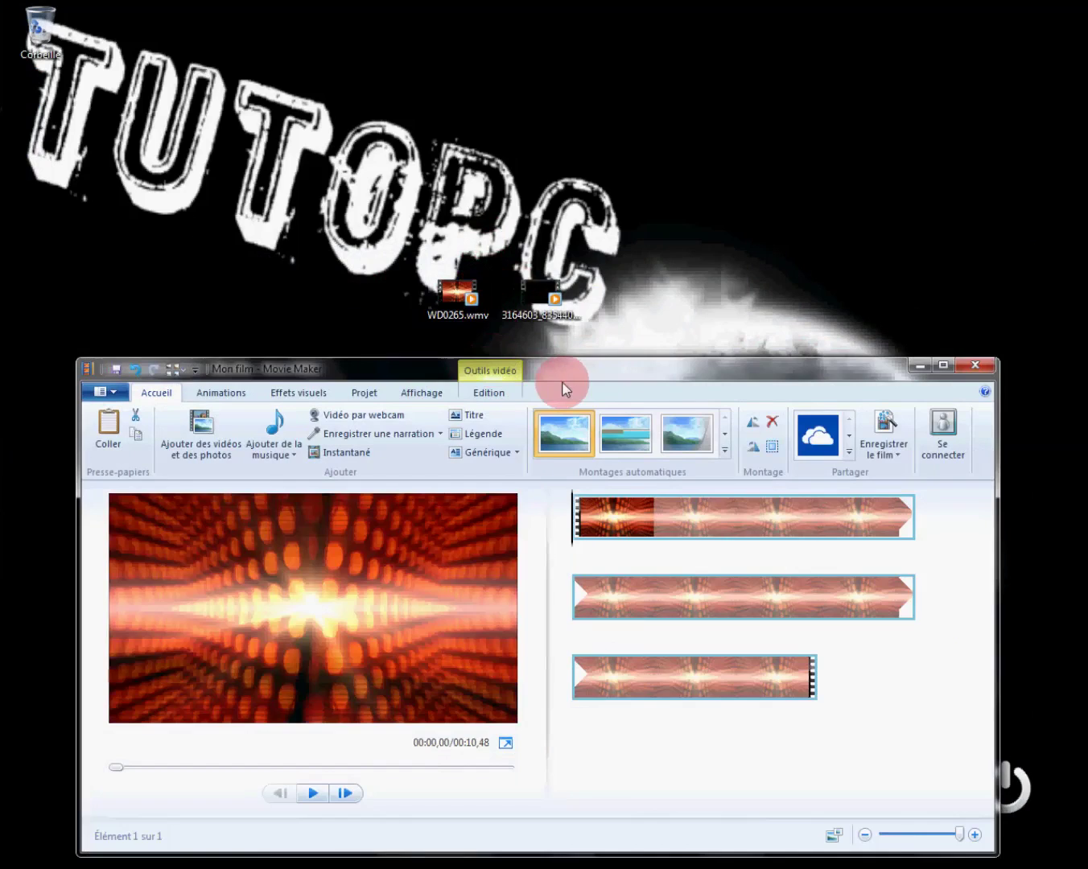
left_click_drag(566, 377, 569, 139)
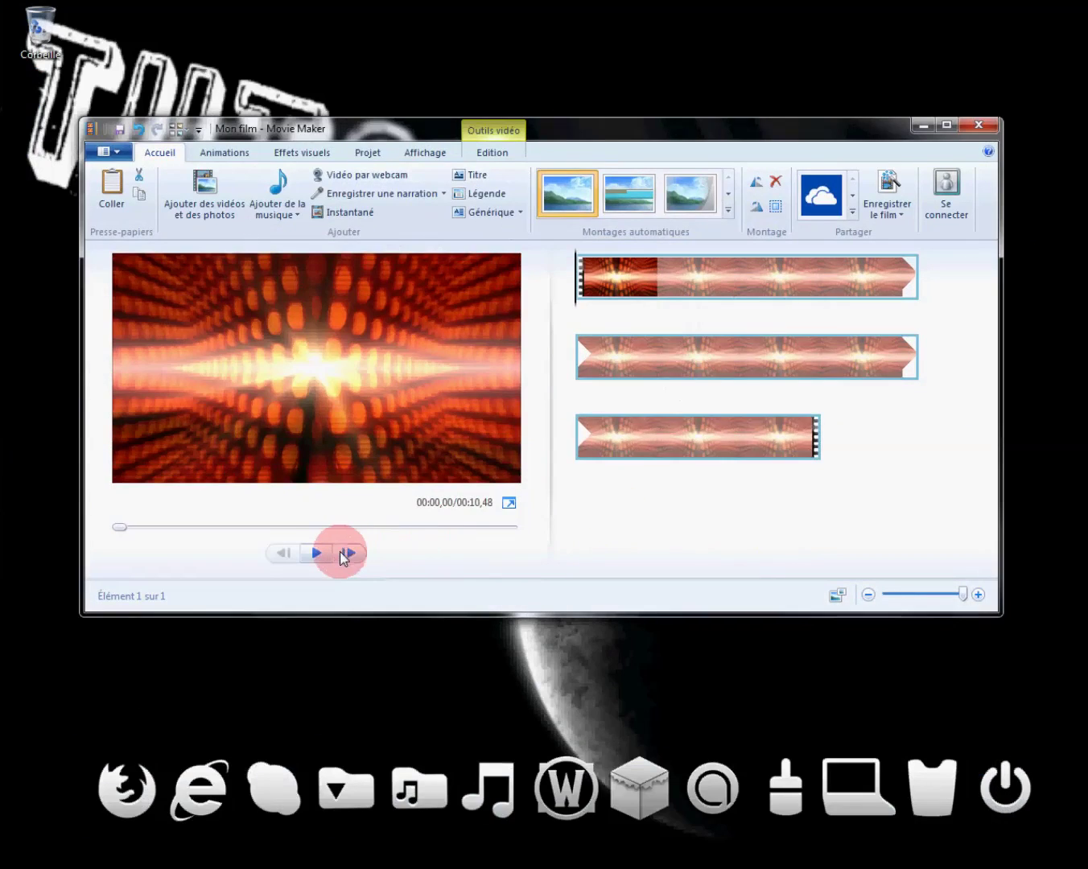
- Add a caption to the background clip, start it at 0,00 s and replace its placeholder text with "TutoPc"
left_click(314, 552)
left_click(477, 197)
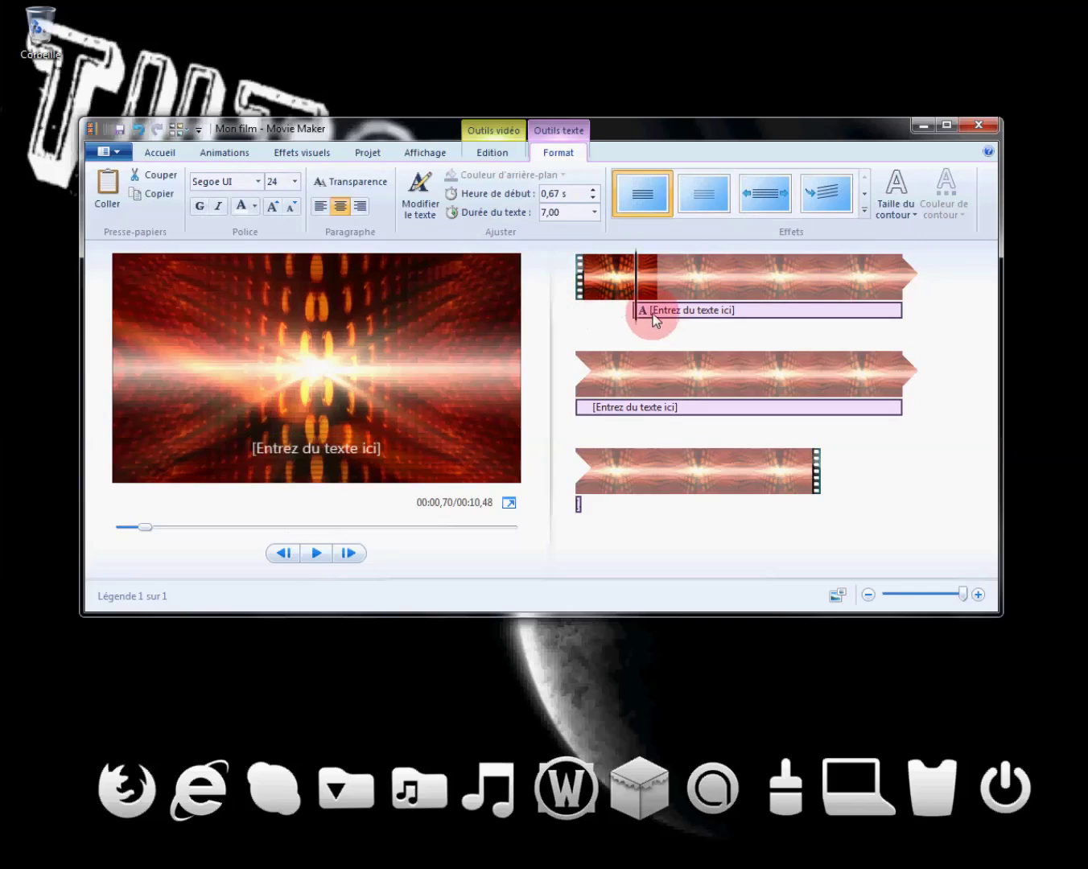
left_click_drag(618, 313, 581, 316)
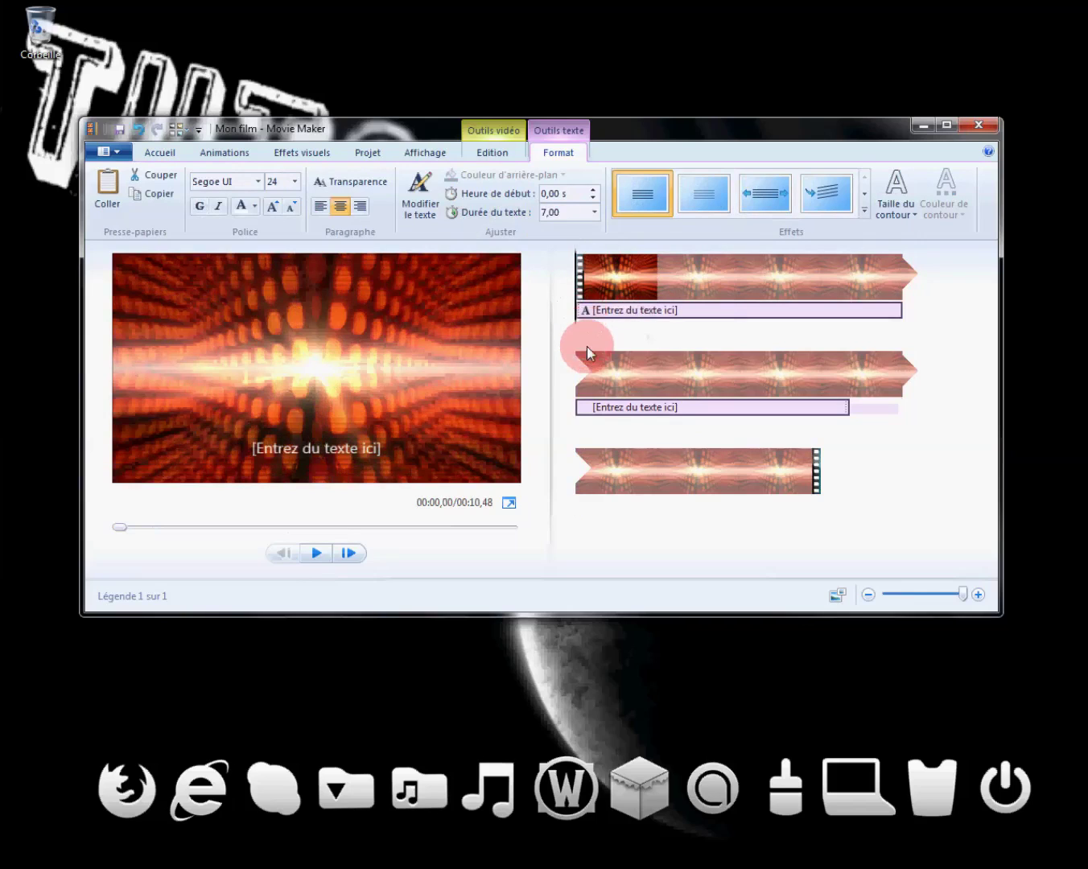
left_click(318, 446)
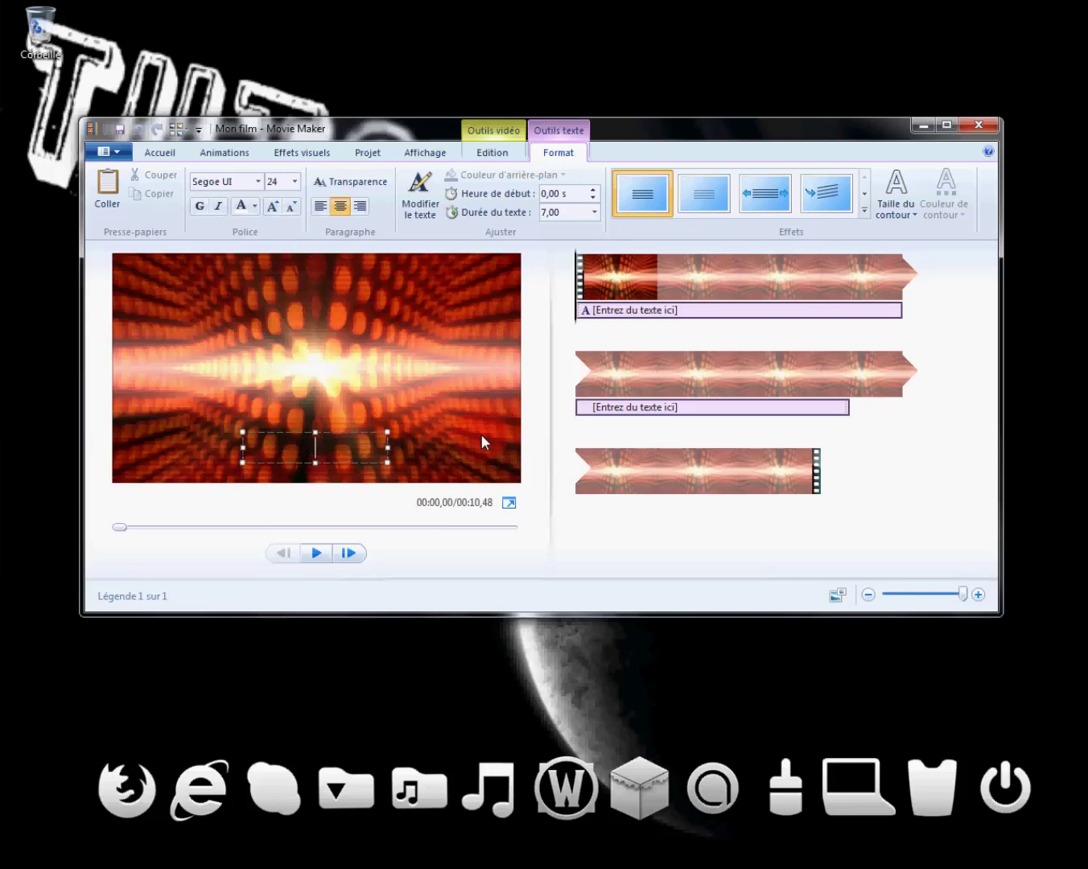
type("TutoPc")
left_click(888, 511)
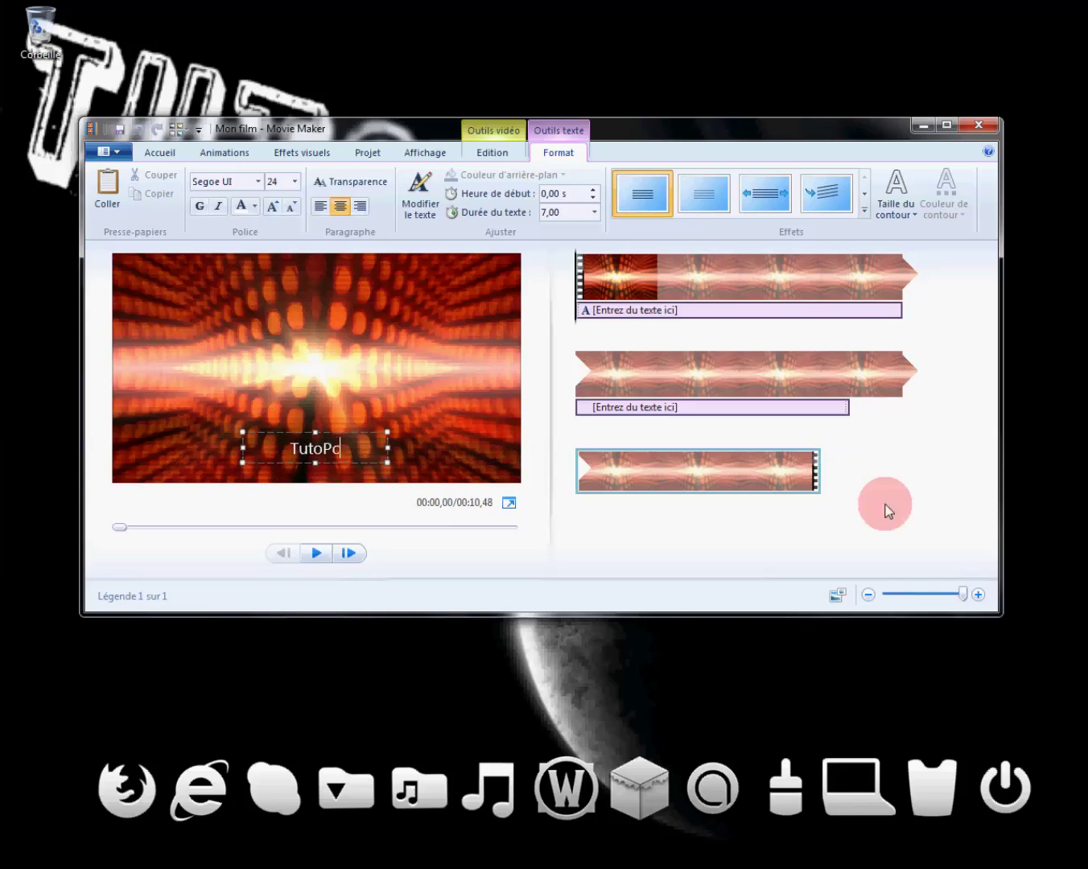
- Move the "TutoPc" caption to the middle of the picture and widen its text box to nearly the full frame width
left_click(728, 405)
left_click(278, 386)
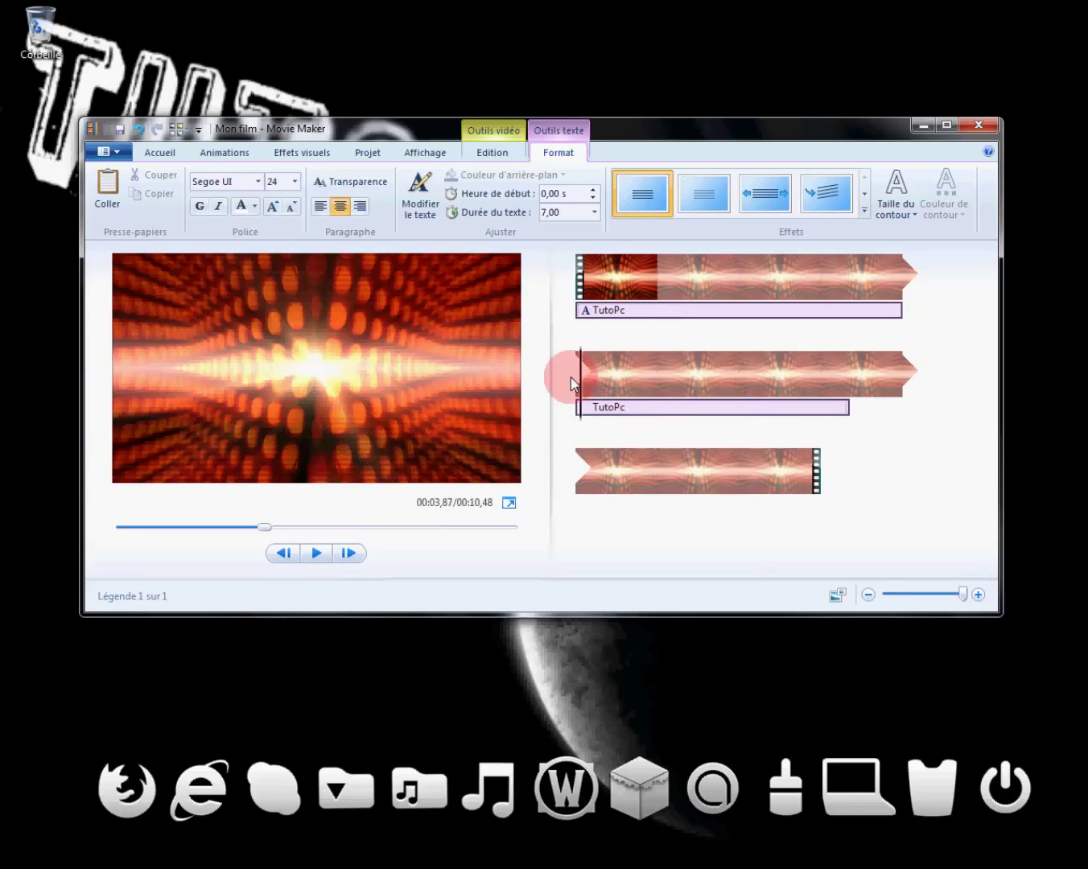
left_click(590, 312)
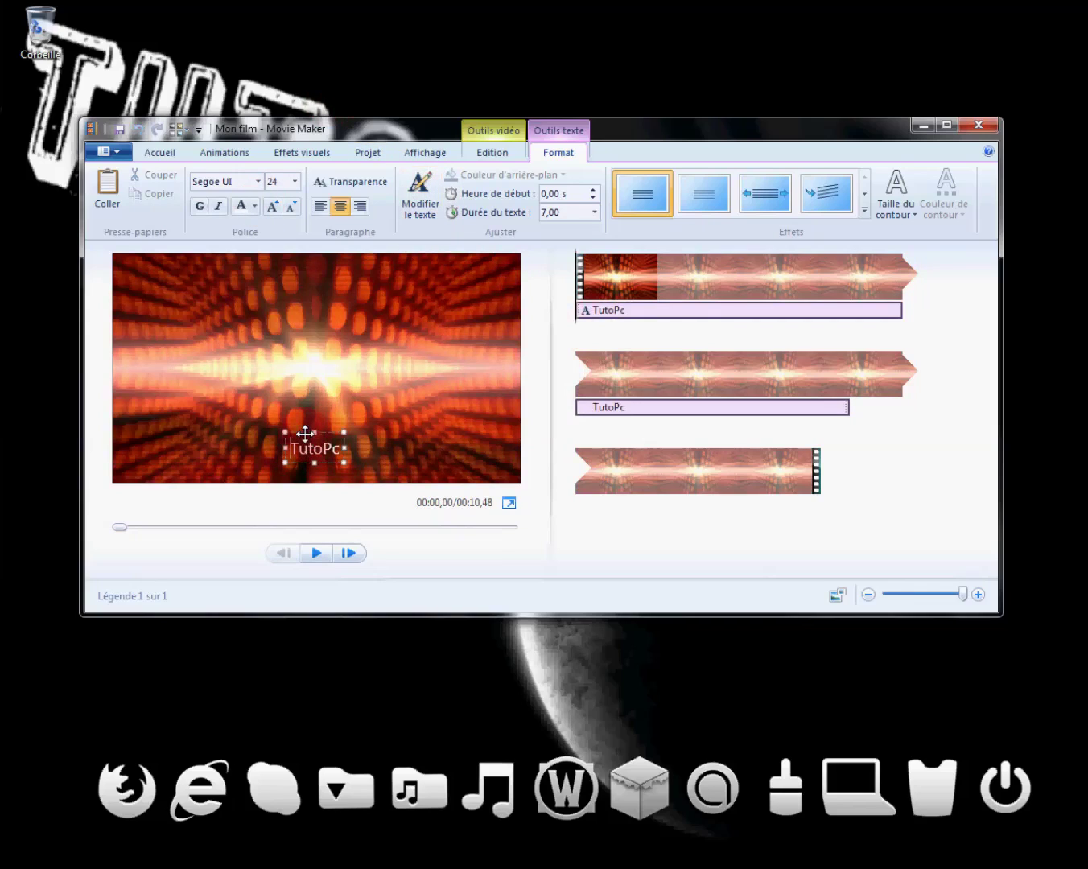
left_click_drag(340, 374, 505, 377)
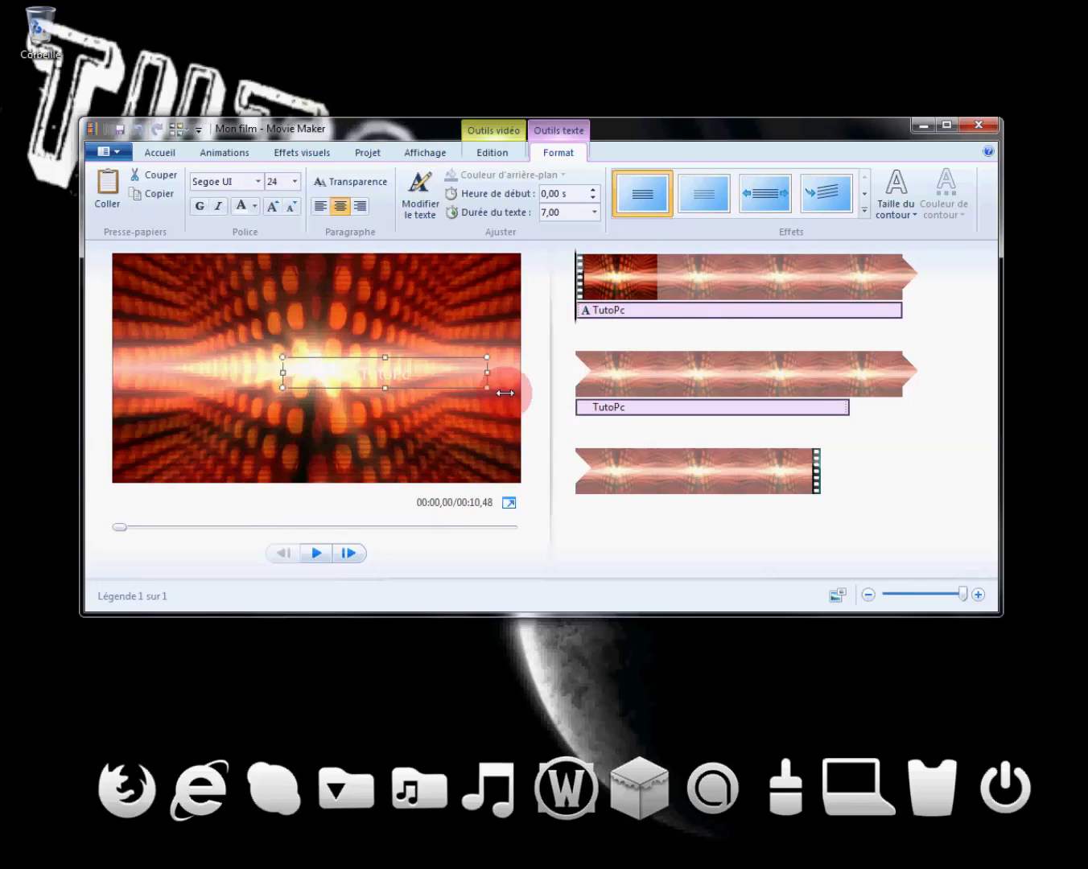
left_click_drag(283, 370, 126, 349)
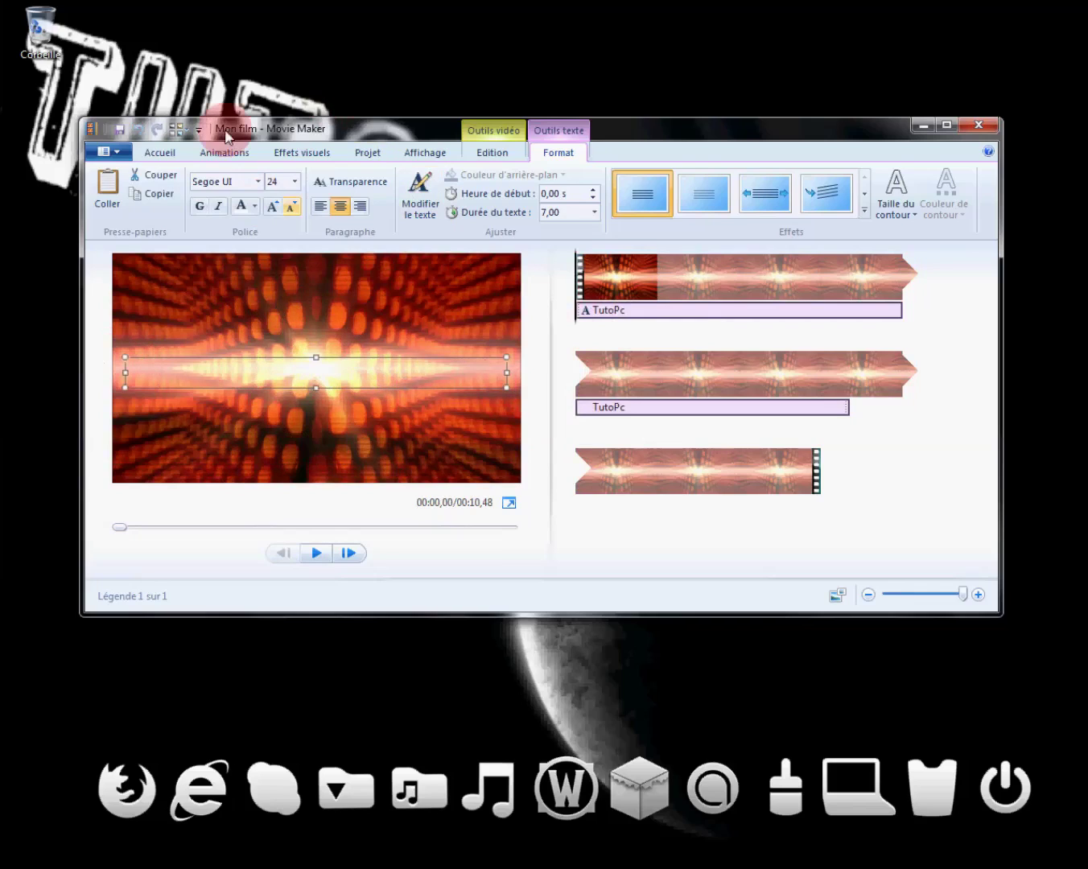
- Set the "TutoPc" caption to font size 72, recentre its text box and make the text bold
left_click(294, 181)
left_click(275, 416)
left_click_drag(294, 355, 297, 320)
left_click(242, 240)
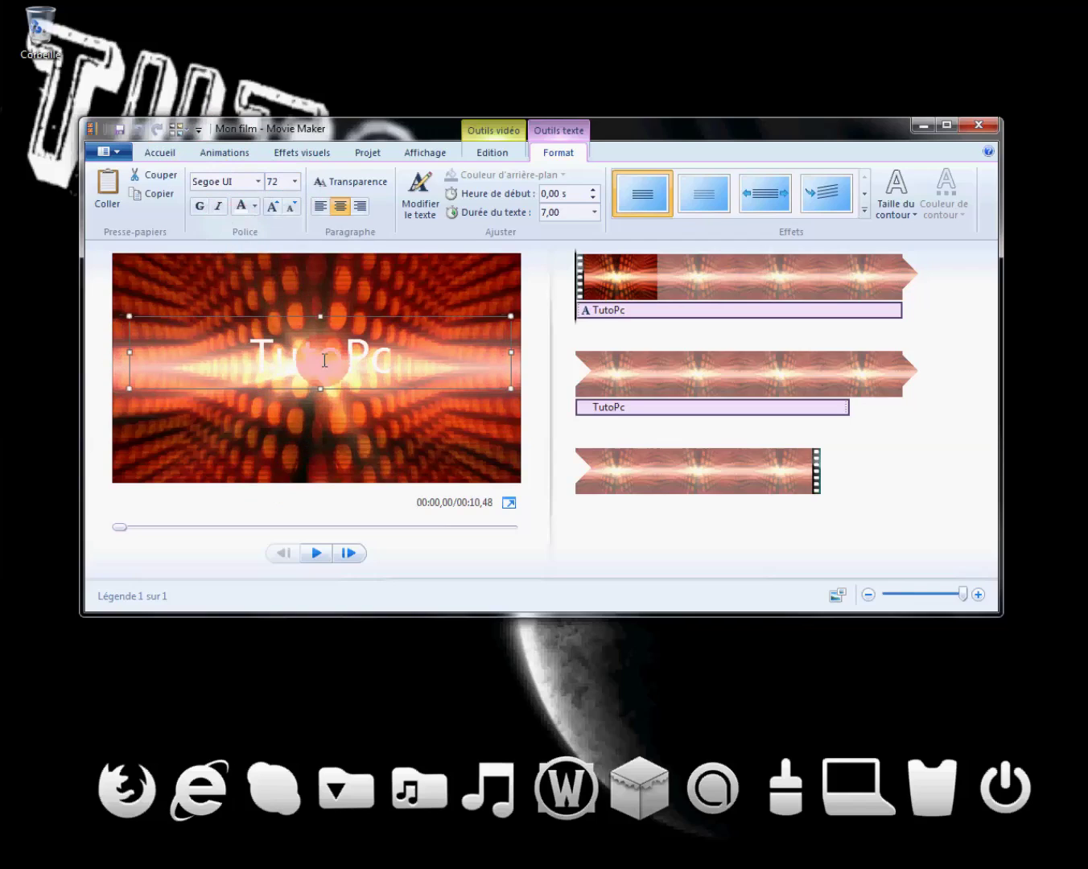
left_click(201, 205)
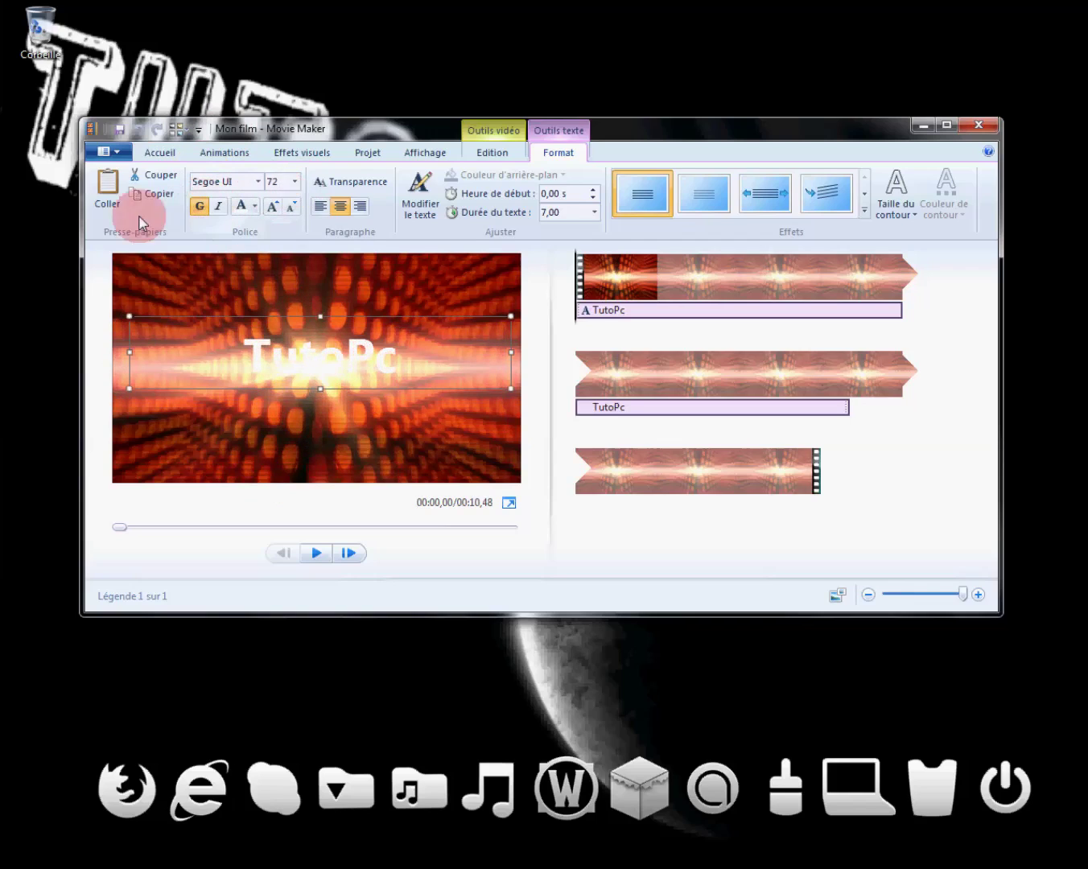
- Colour the "TutoPc" caption black and set its font to Coalition
left_click(256, 207)
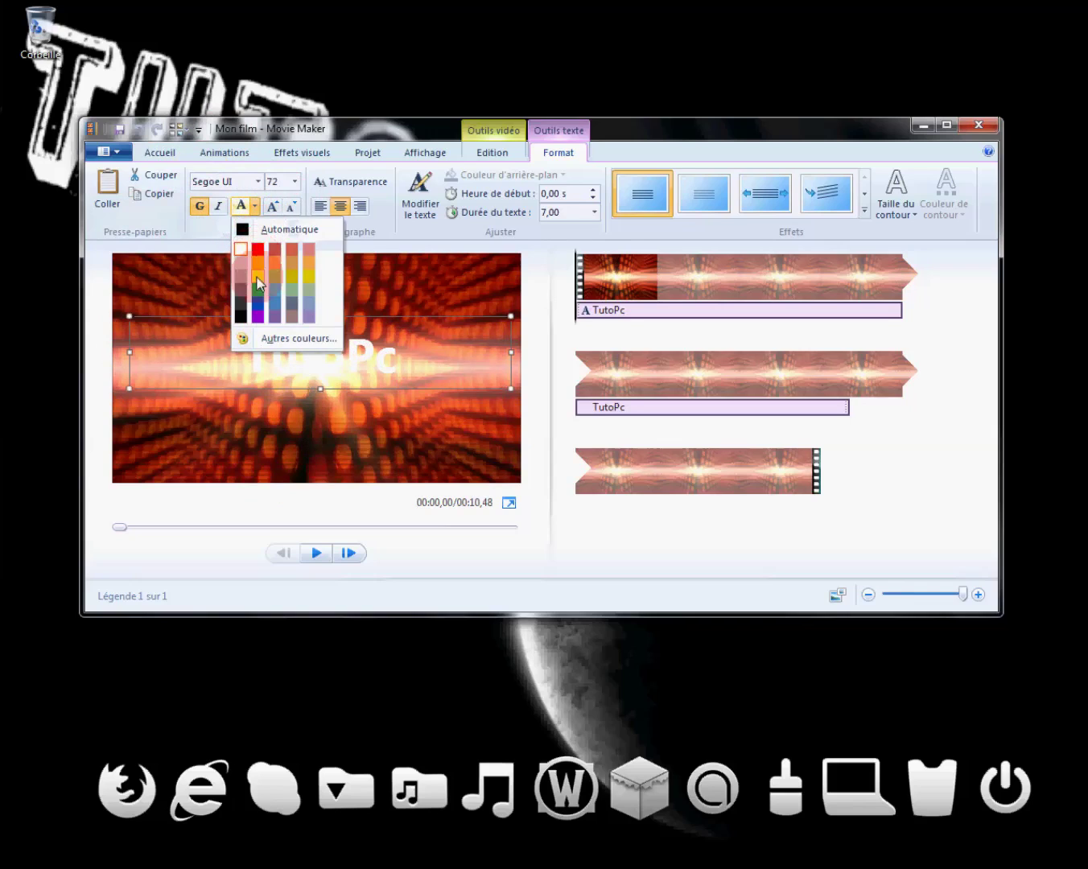
left_click(258, 317)
left_click(254, 208)
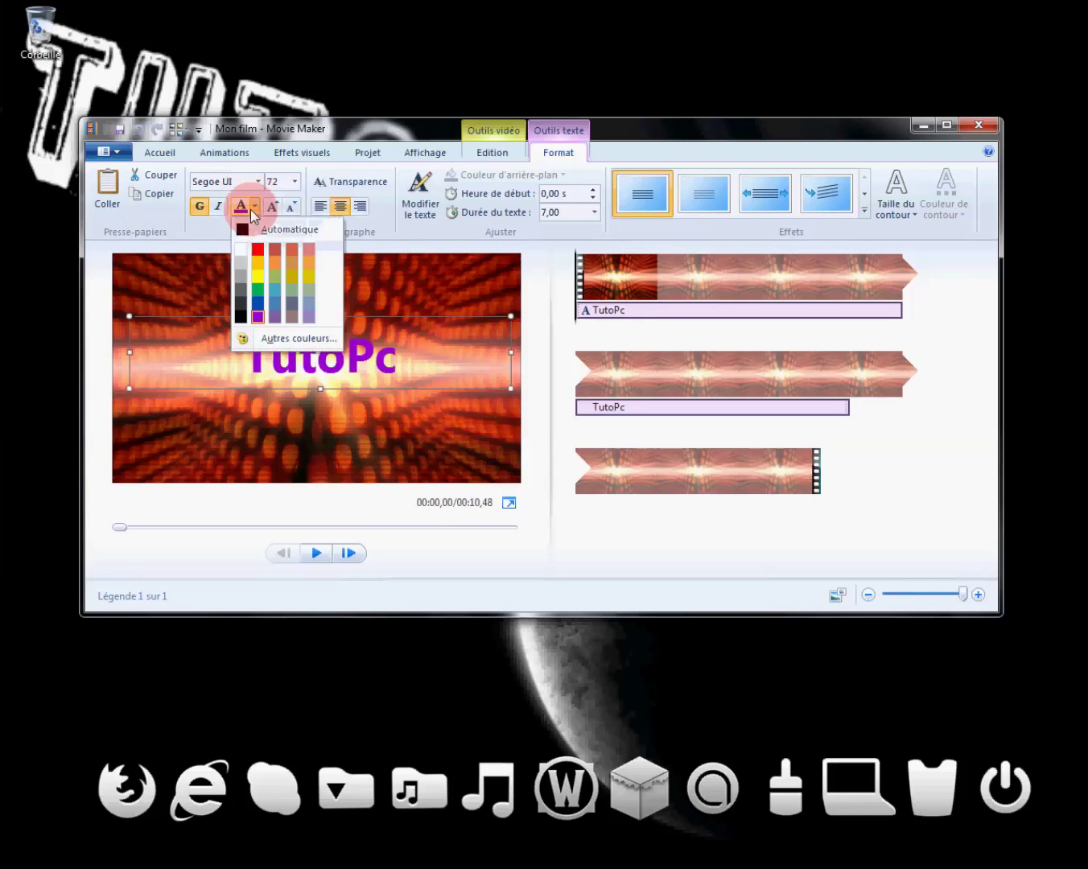
left_click(239, 320)
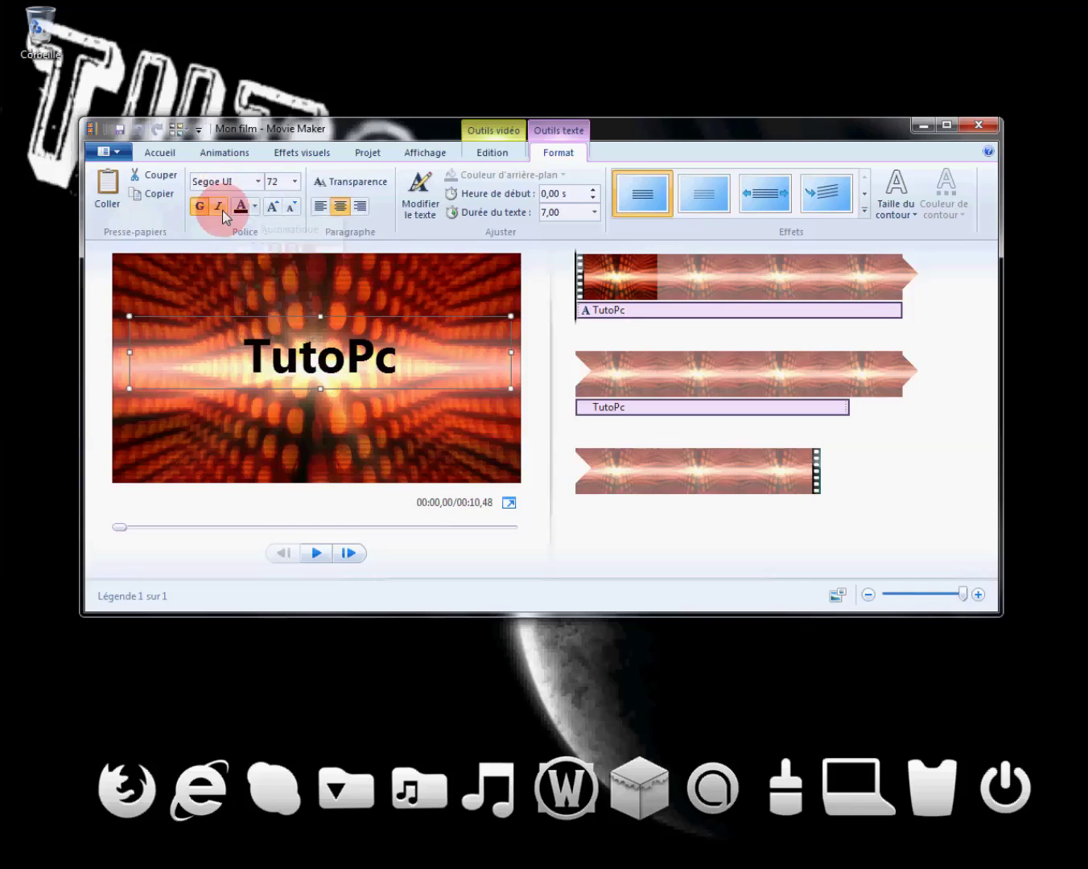
left_click(259, 183)
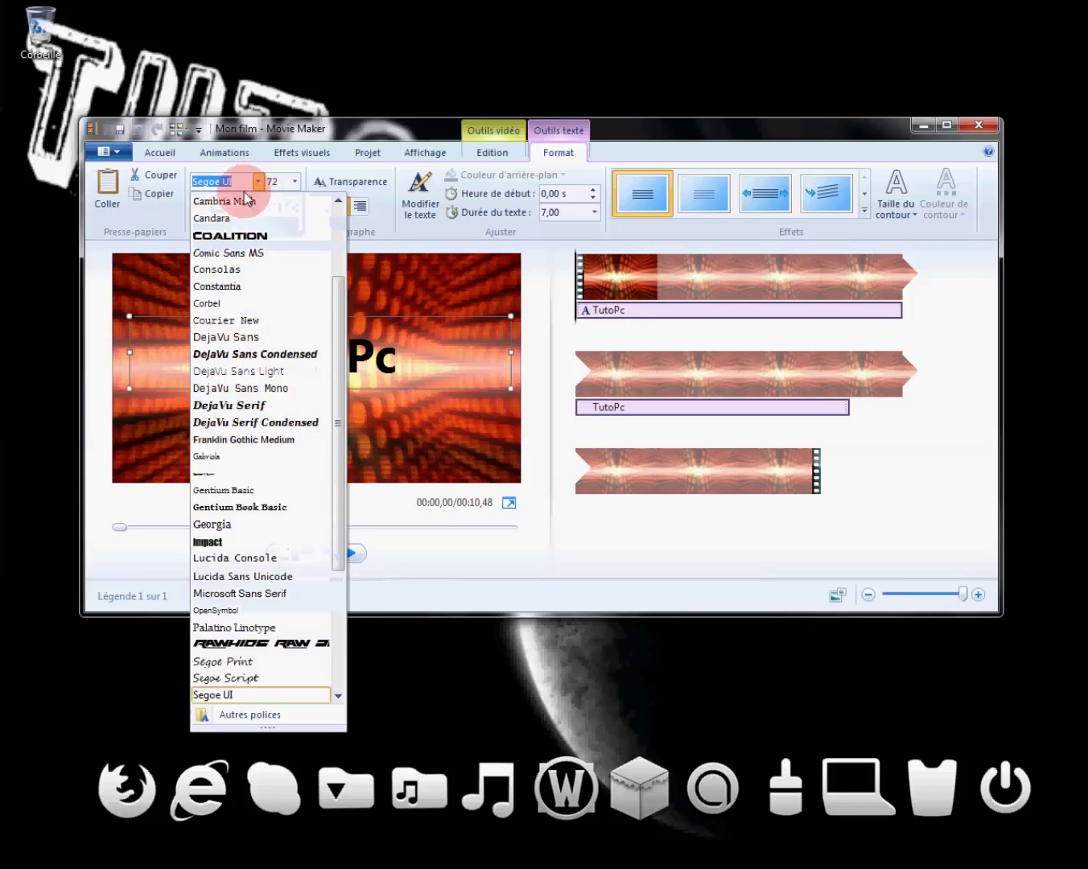
left_click(218, 227)
left_click(212, 361)
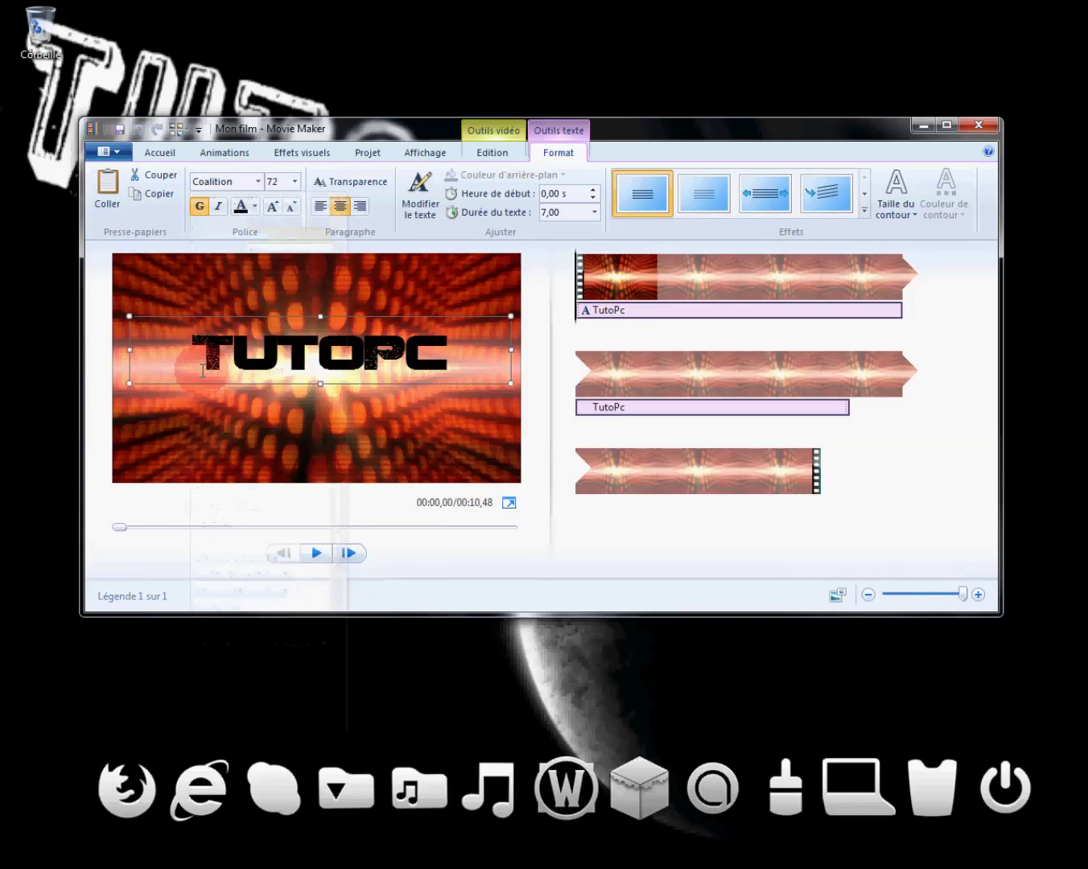
- Apply the visual effect that cycles the hue through the full colour spectrum to the background clip and preview it
left_click(296, 152)
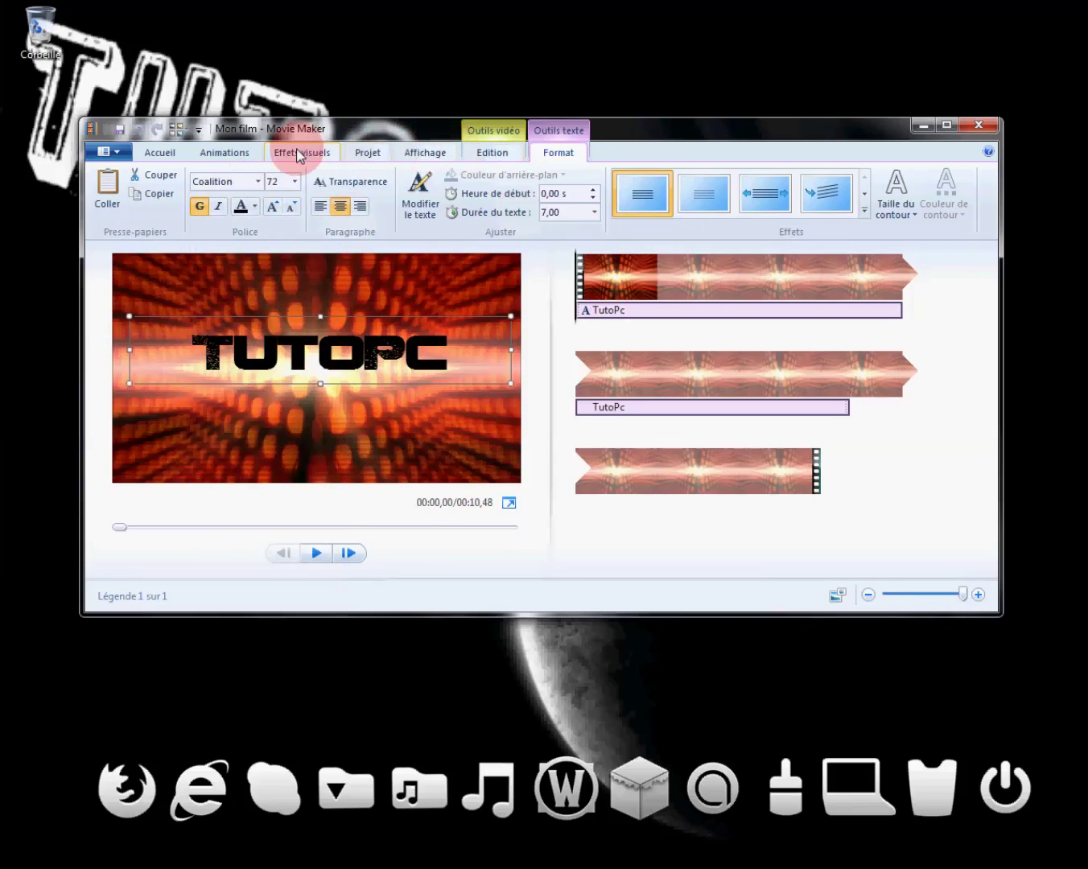
left_click(646, 209)
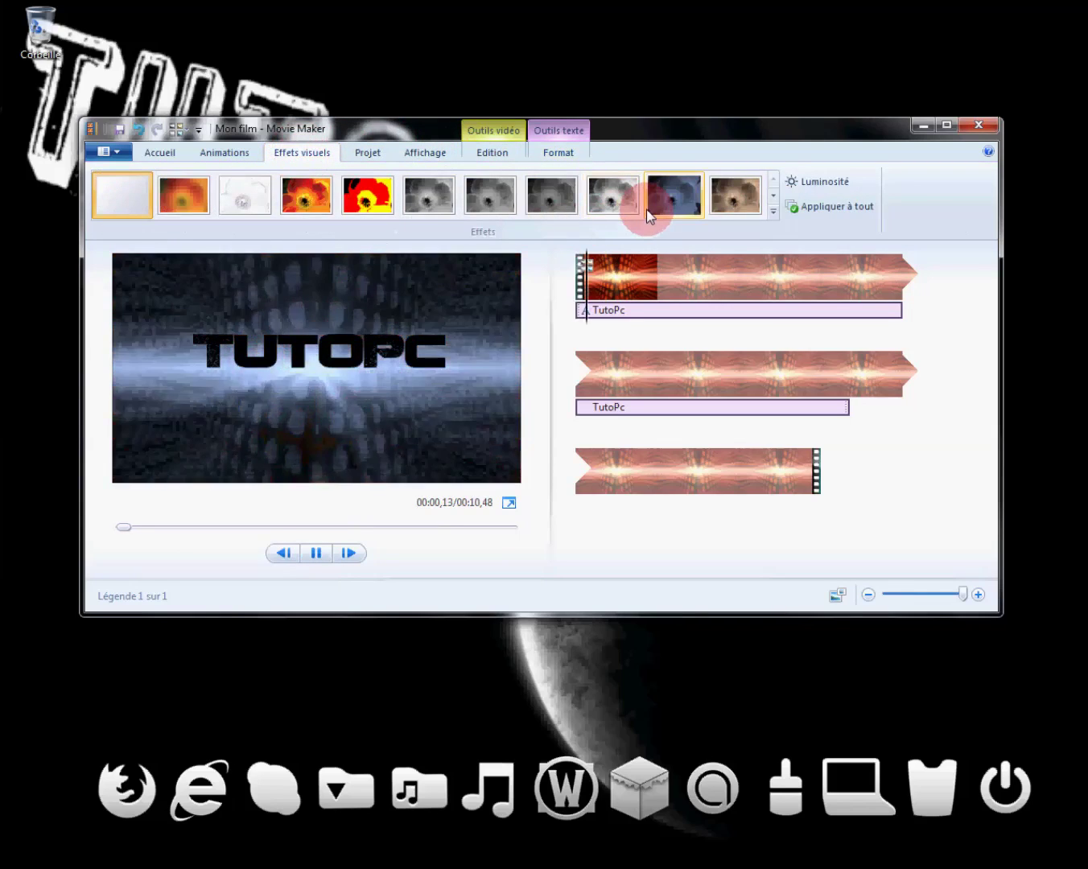
left_click(770, 215)
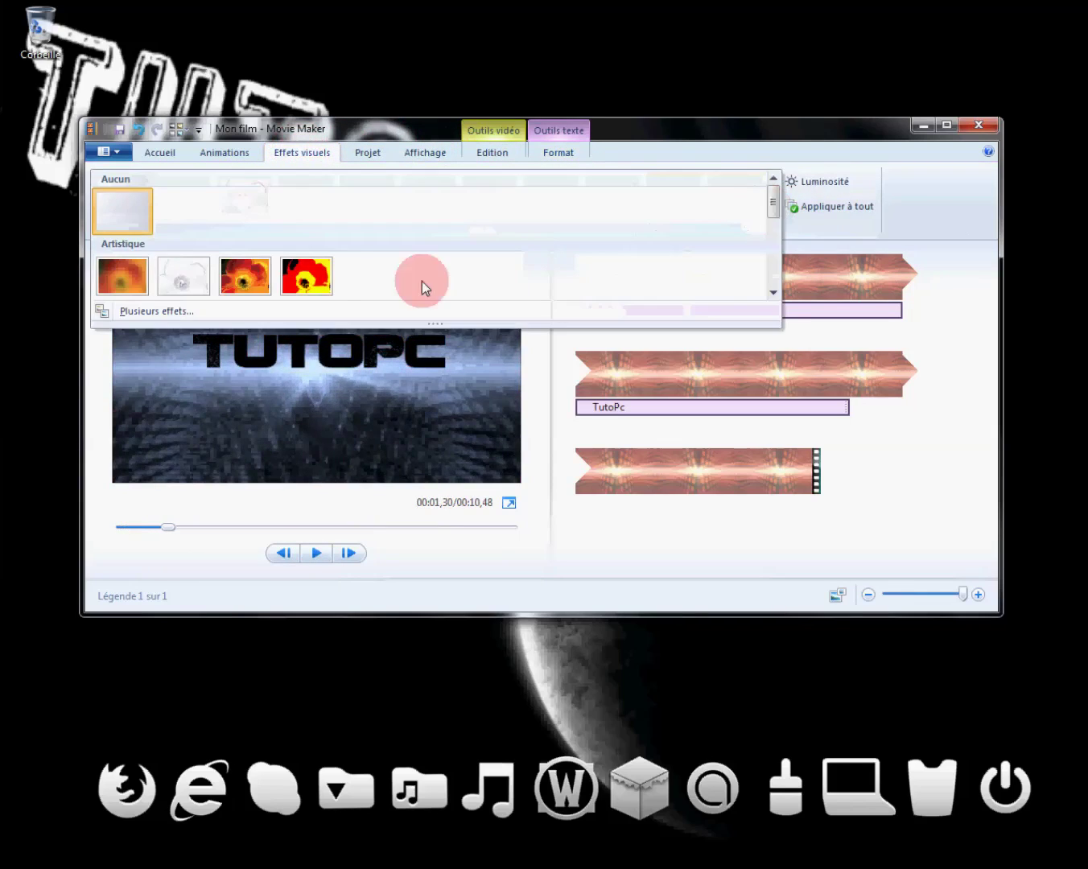
scroll(339, 254, "down", 3)
left_click(416, 274)
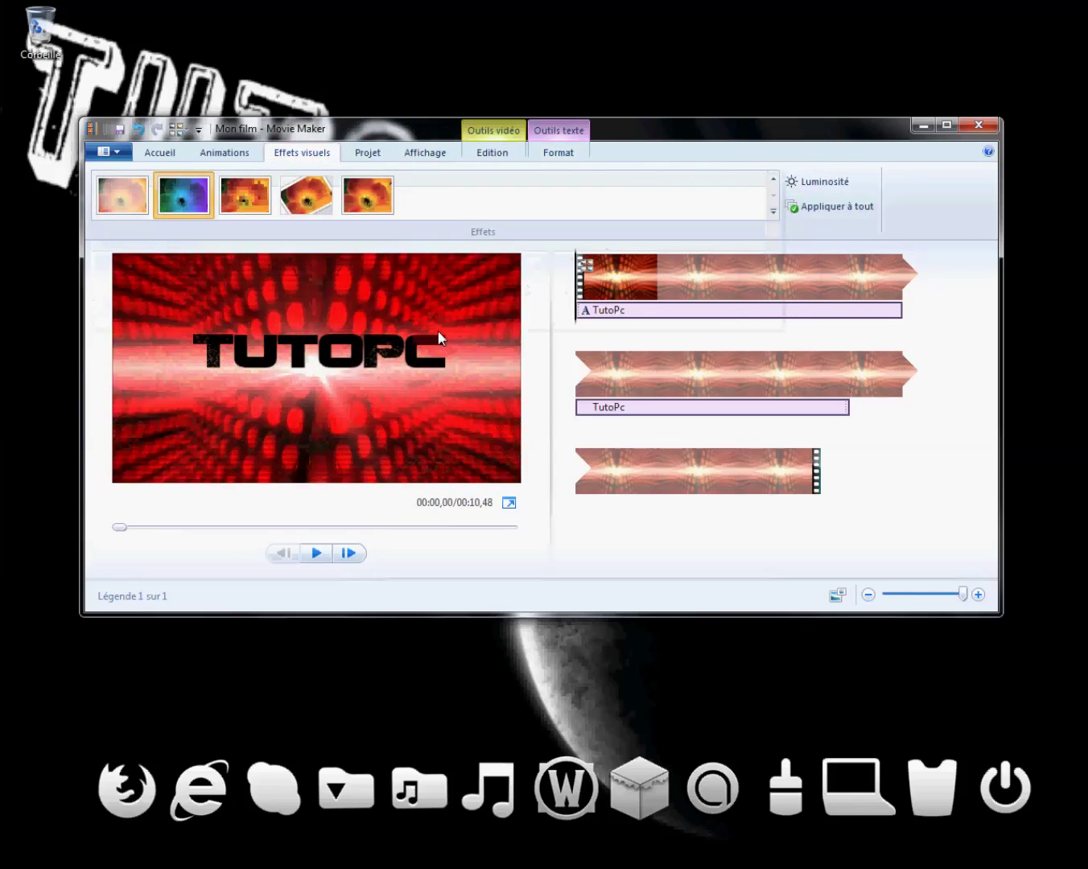
left_click(318, 551)
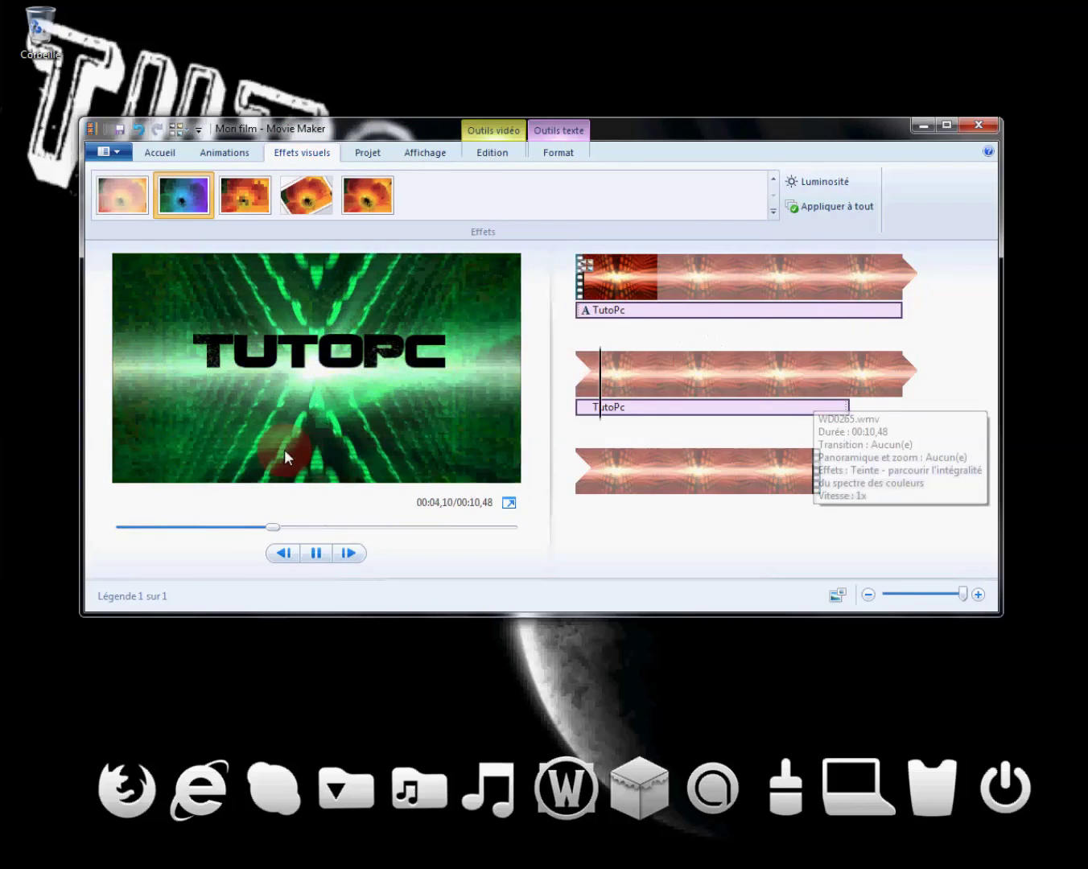
left_click(650, 481)
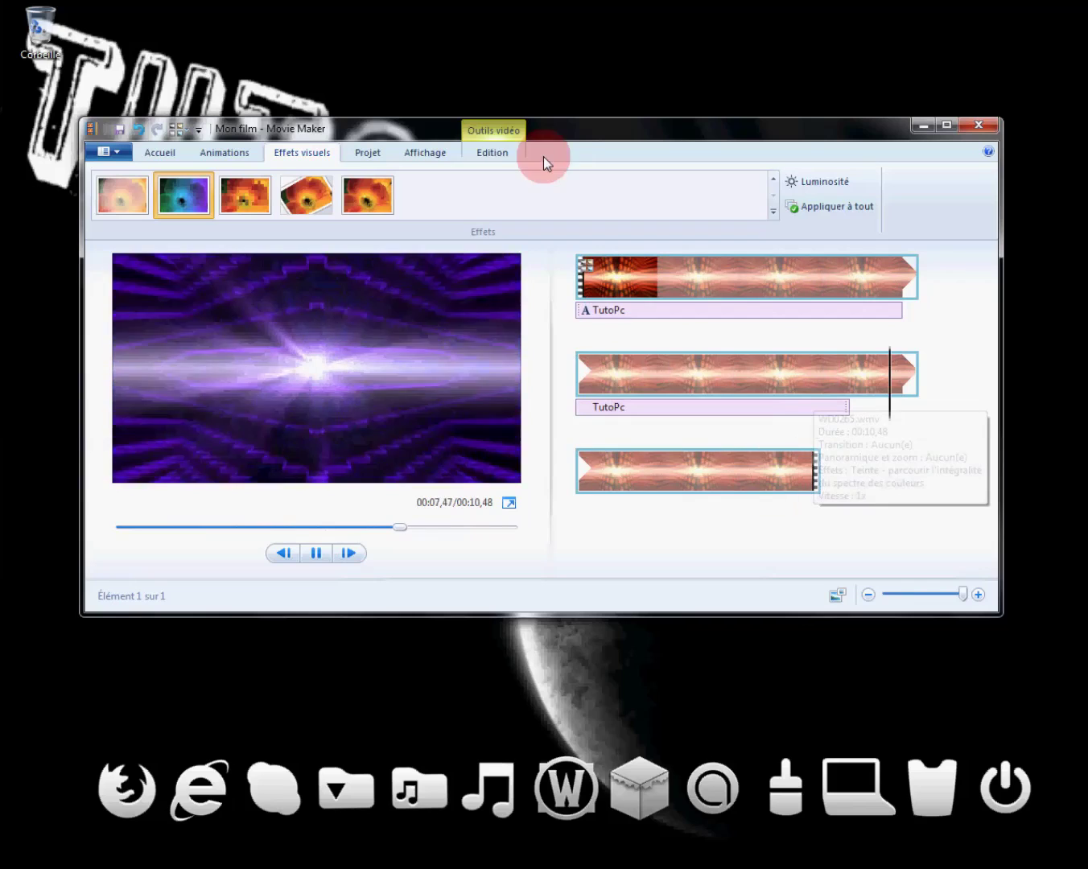
left_click(494, 155)
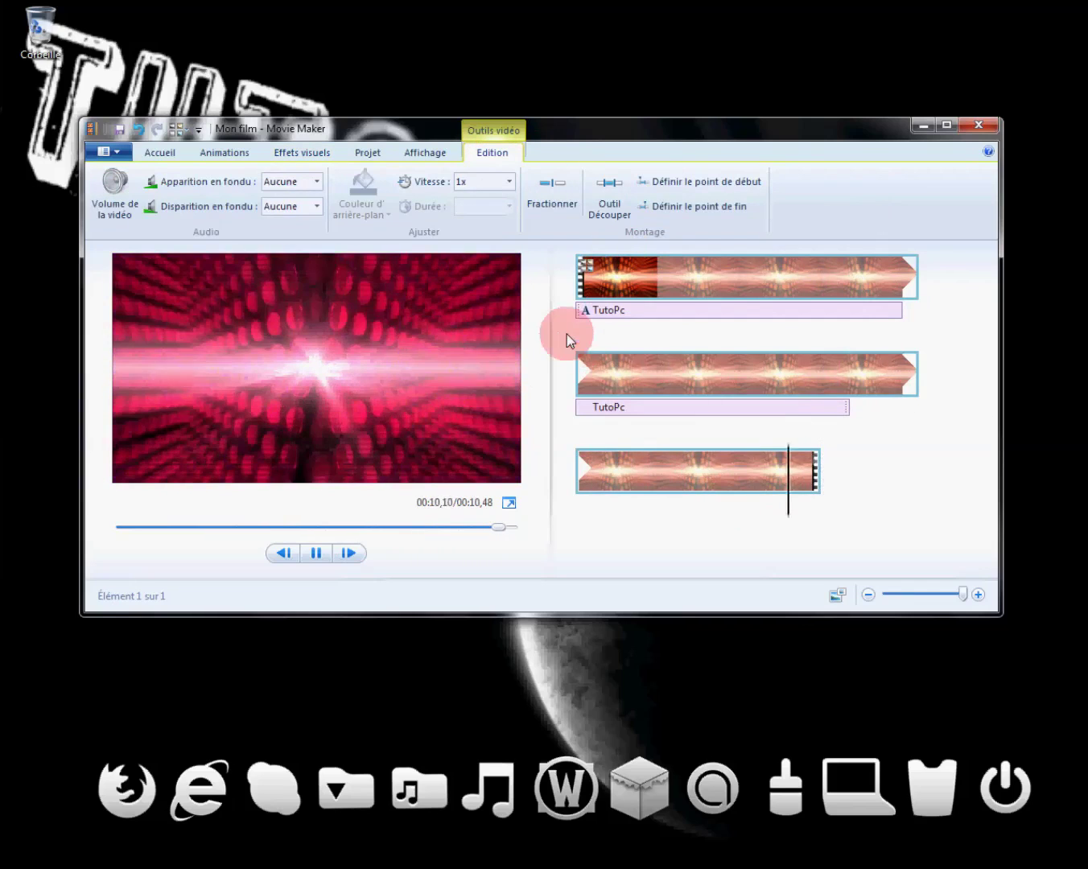
left_click(226, 153)
left_click(170, 153)
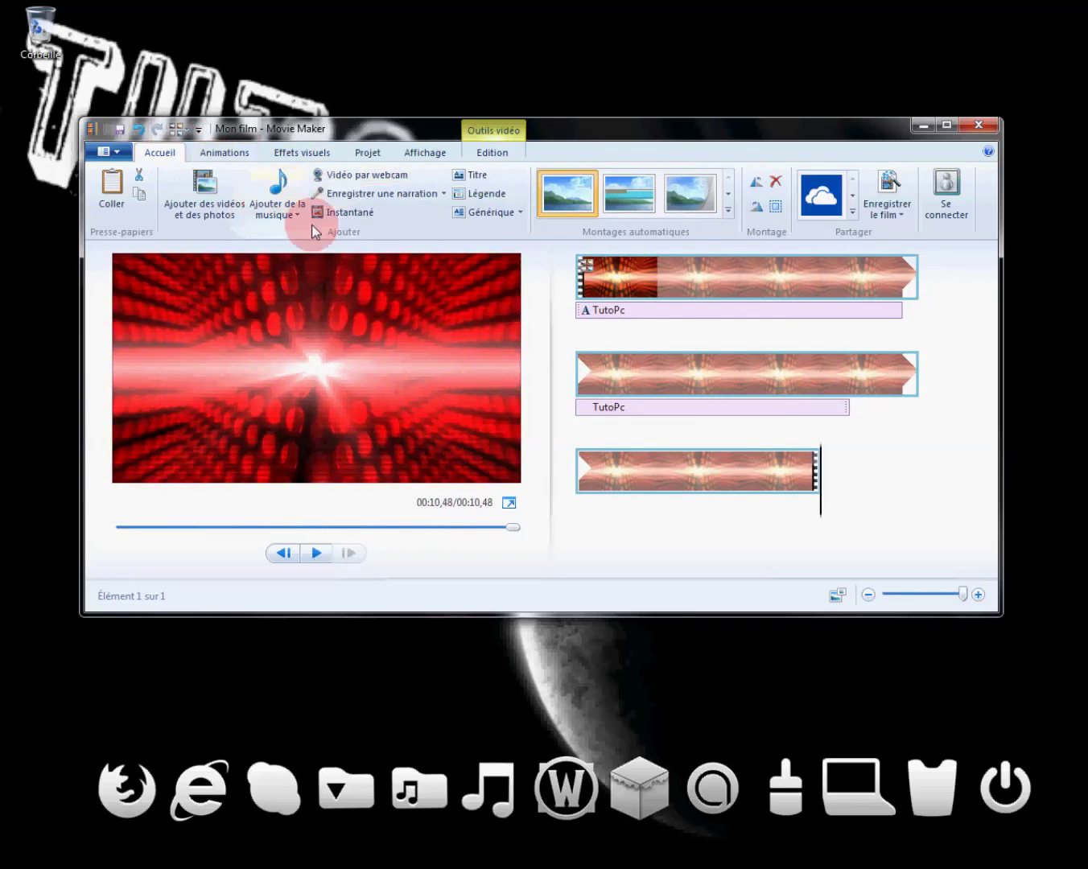
left_click(416, 157)
left_click(321, 157)
left_click(368, 153)
left_click(231, 157)
left_click(170, 153)
left_click(275, 153)
left_click(238, 154)
left_click(170, 158)
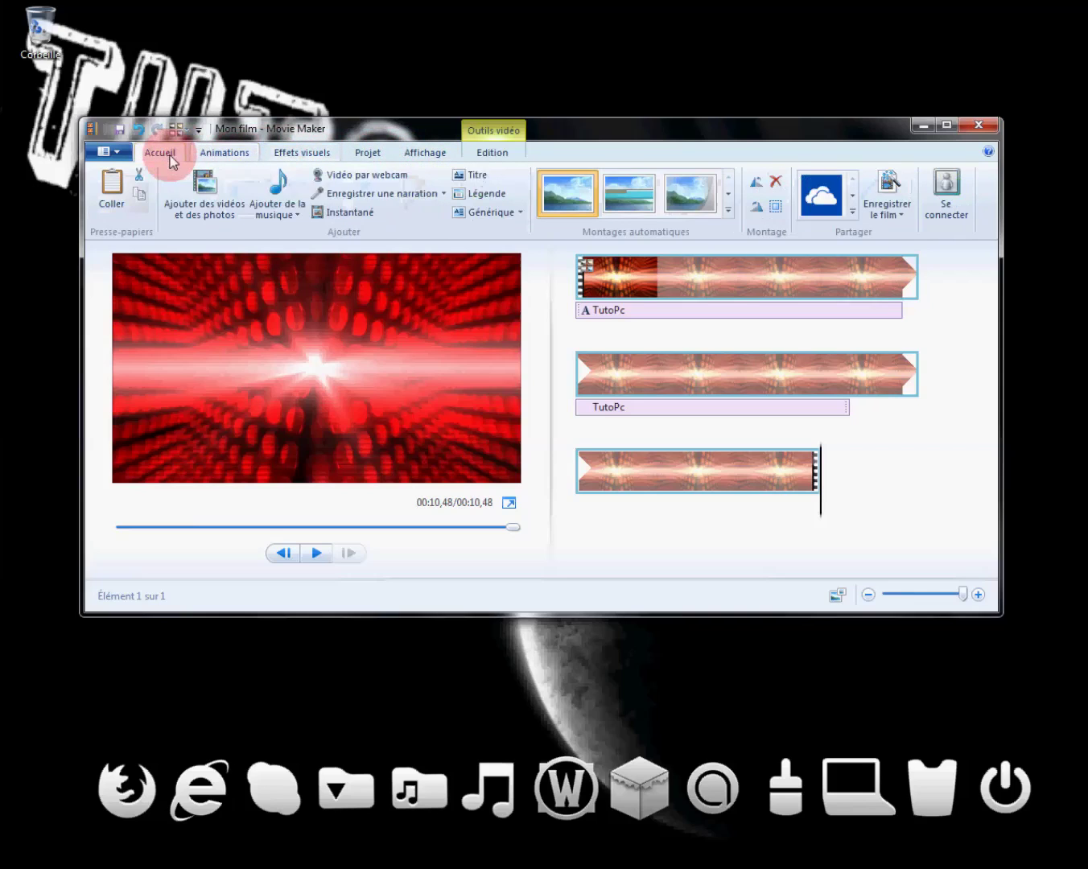
left_click(234, 152)
left_click(309, 155)
left_click(369, 153)
left_click(428, 157)
left_click(481, 155)
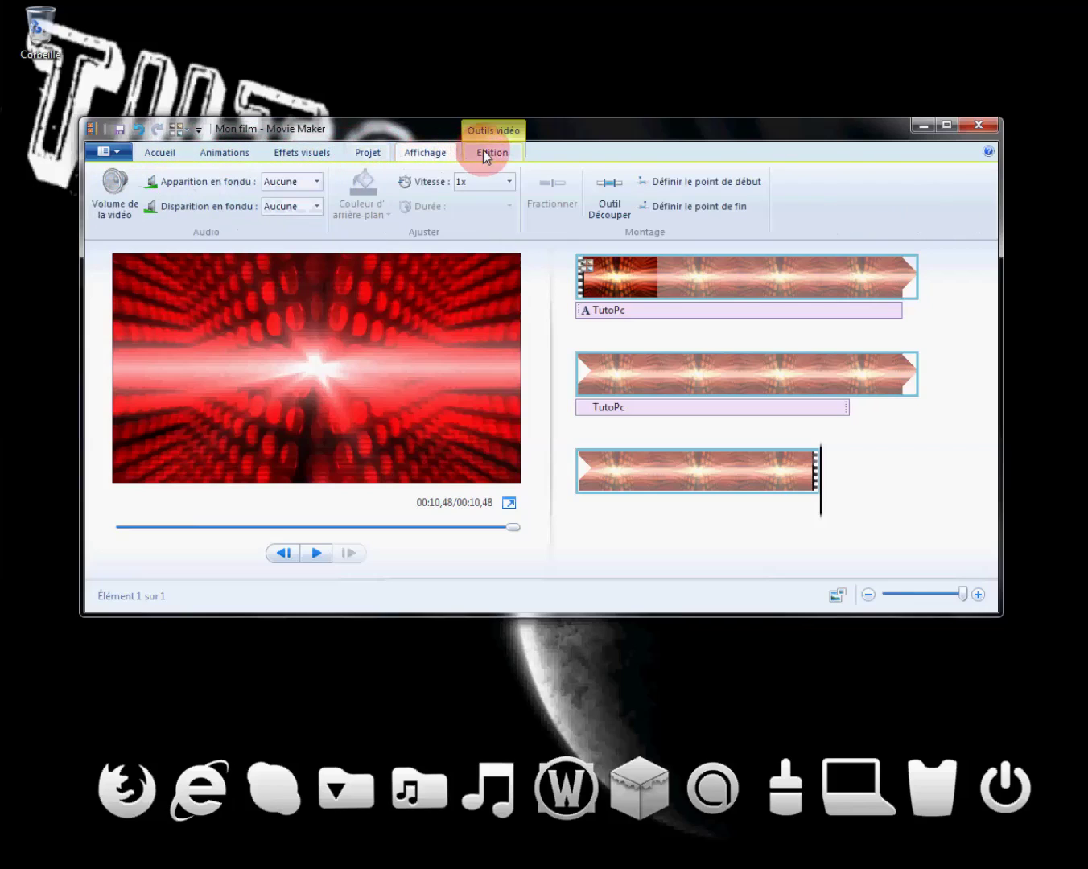
- Apply the pixelation visual effect to the background clip and check the picture near the end of the "TutoPc" caption
left_click(330, 152)
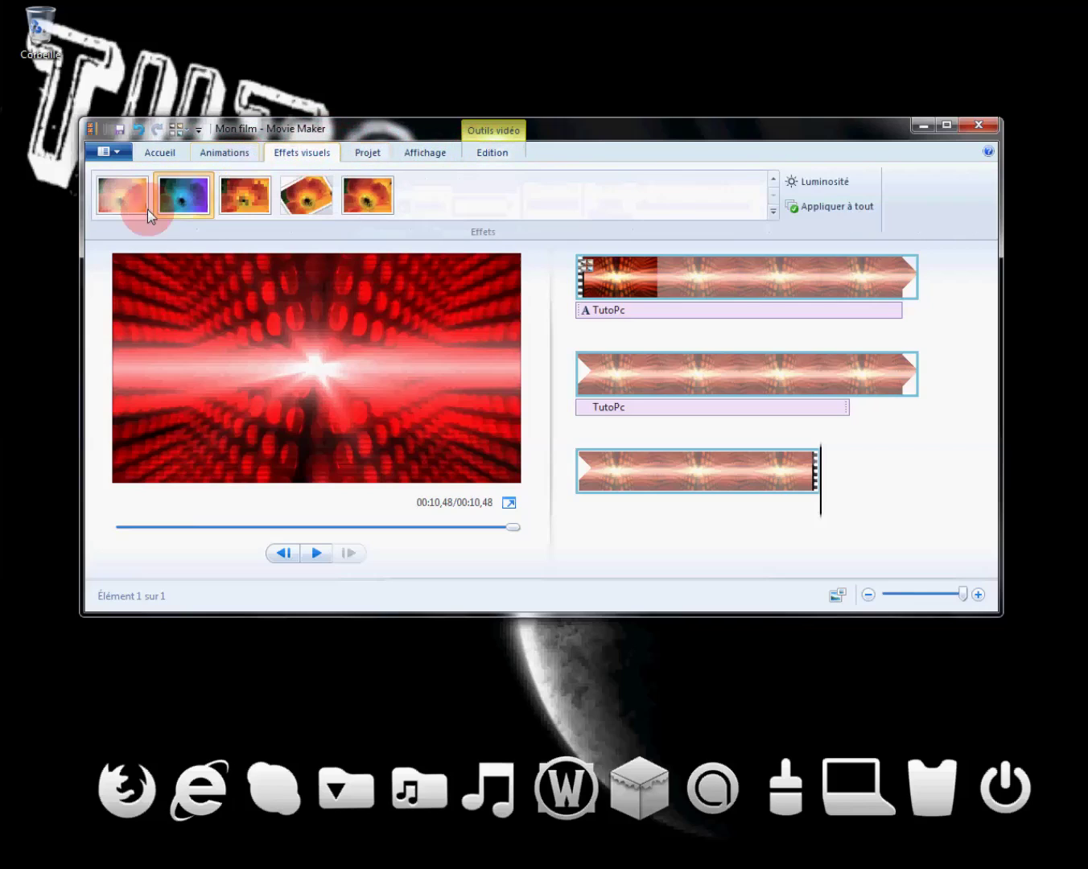
left_click(241, 204)
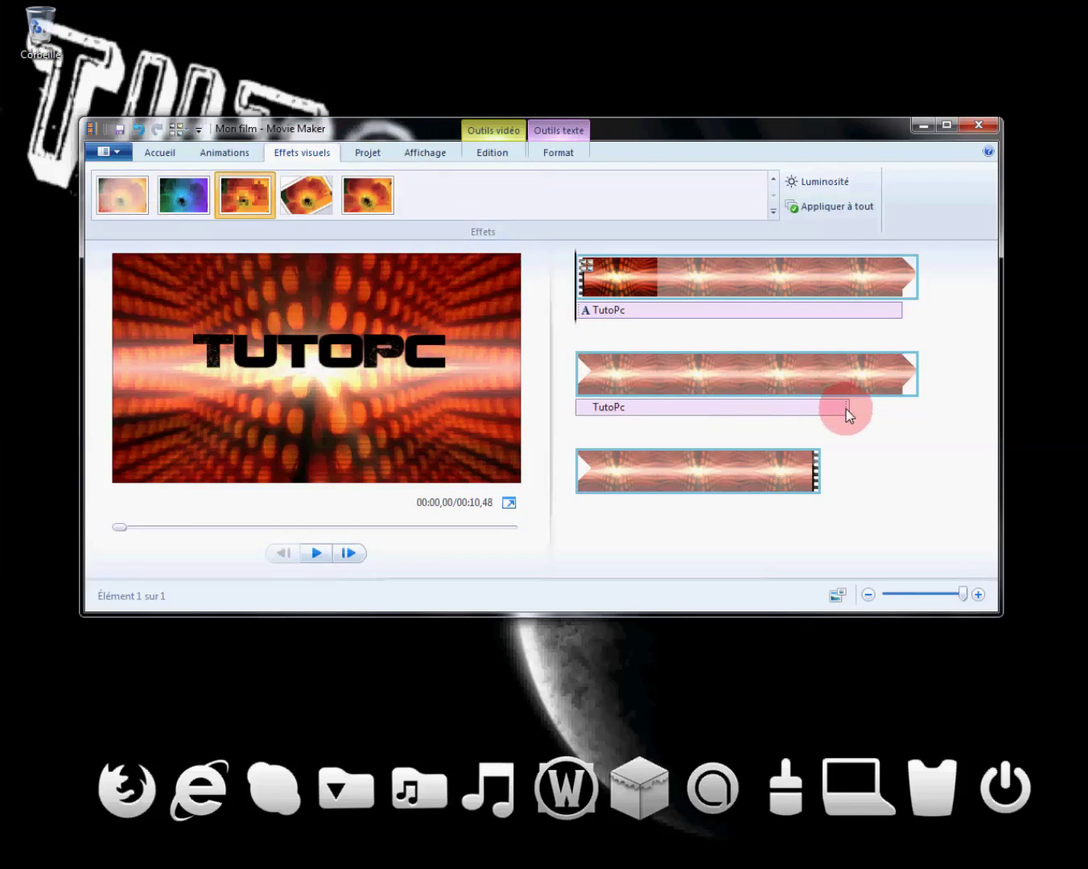
left_click_drag(845, 409, 584, 313)
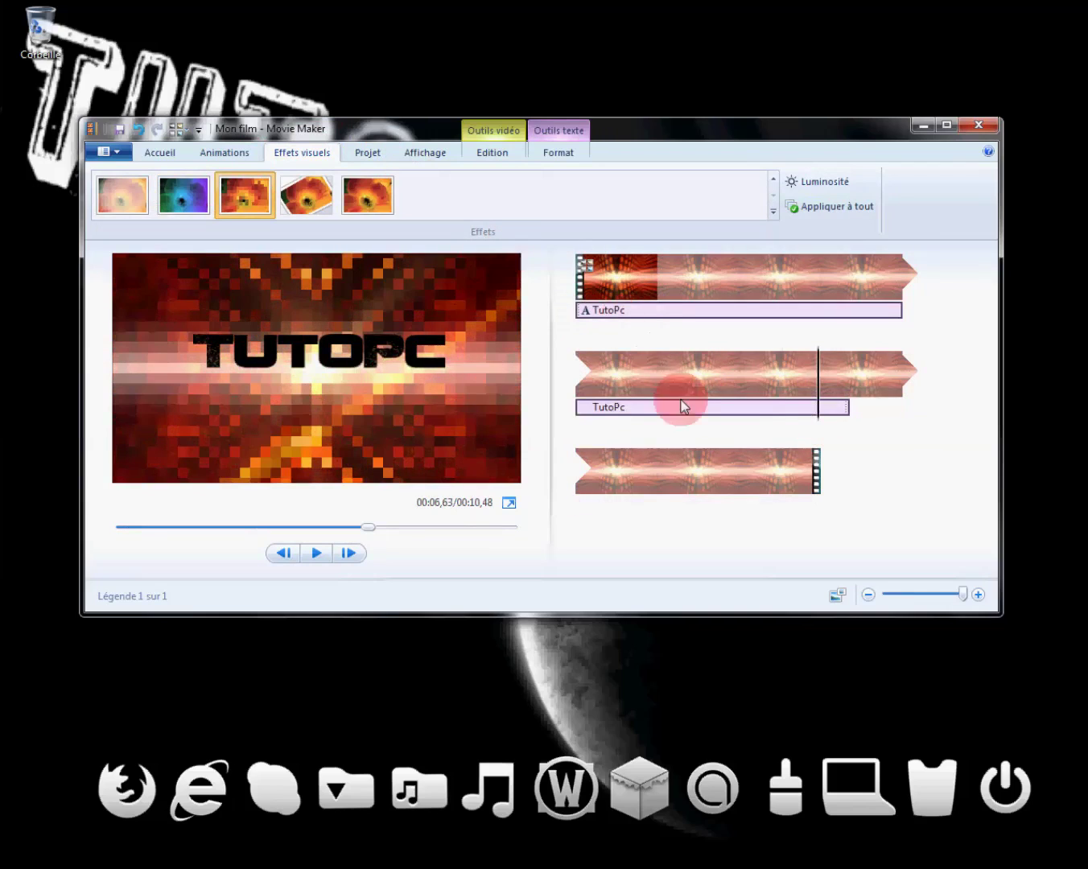
- Split the background clip at about 7,03 s, where the "TutoPc" caption ends
left_click(874, 388)
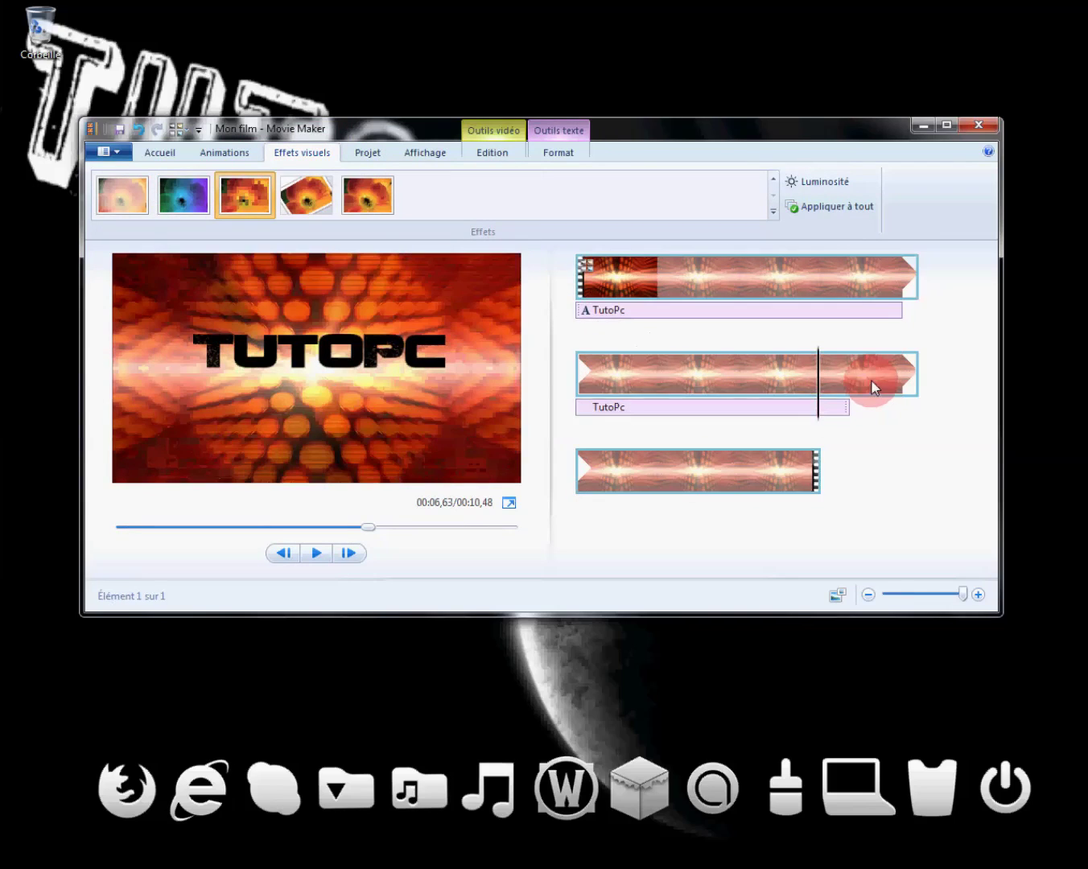
left_click(492, 152)
left_click_drag(823, 424, 854, 429)
left_click(548, 203)
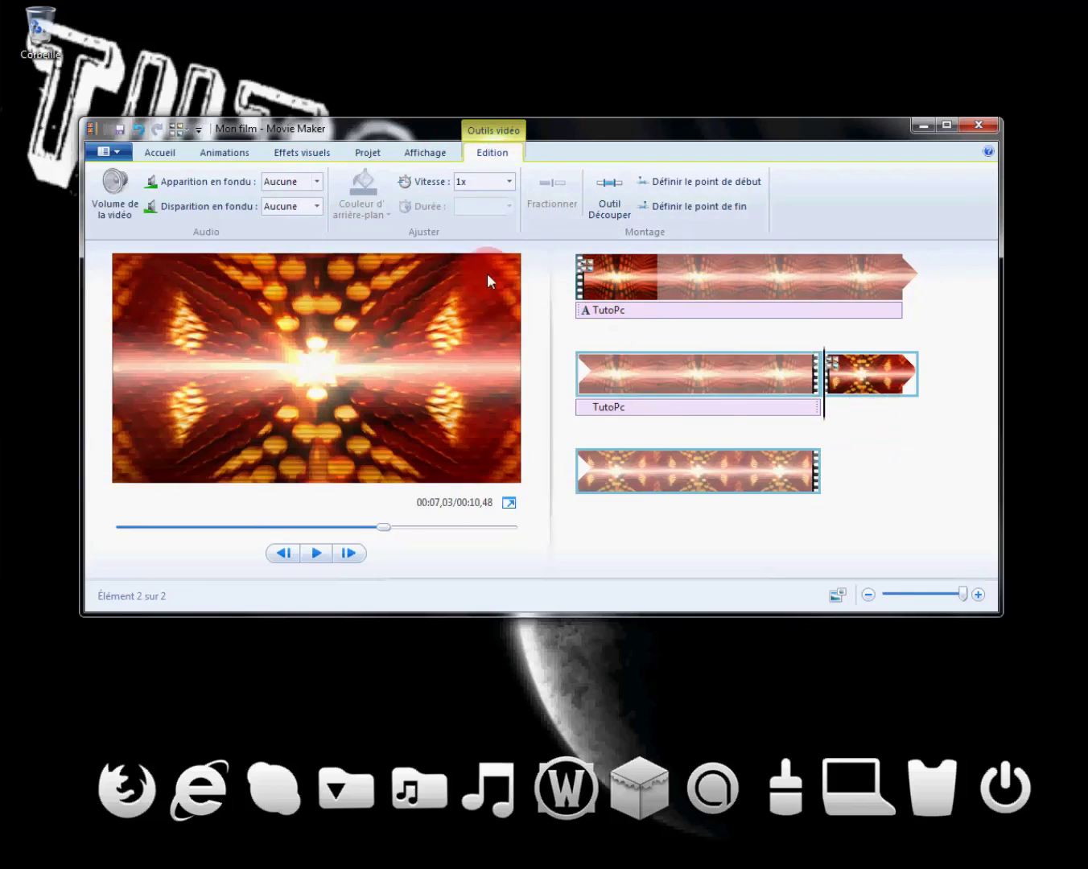
- Add a caption reading "tutoriel et astuce" to the second part of the split clip
left_click(155, 159)
left_click(471, 194)
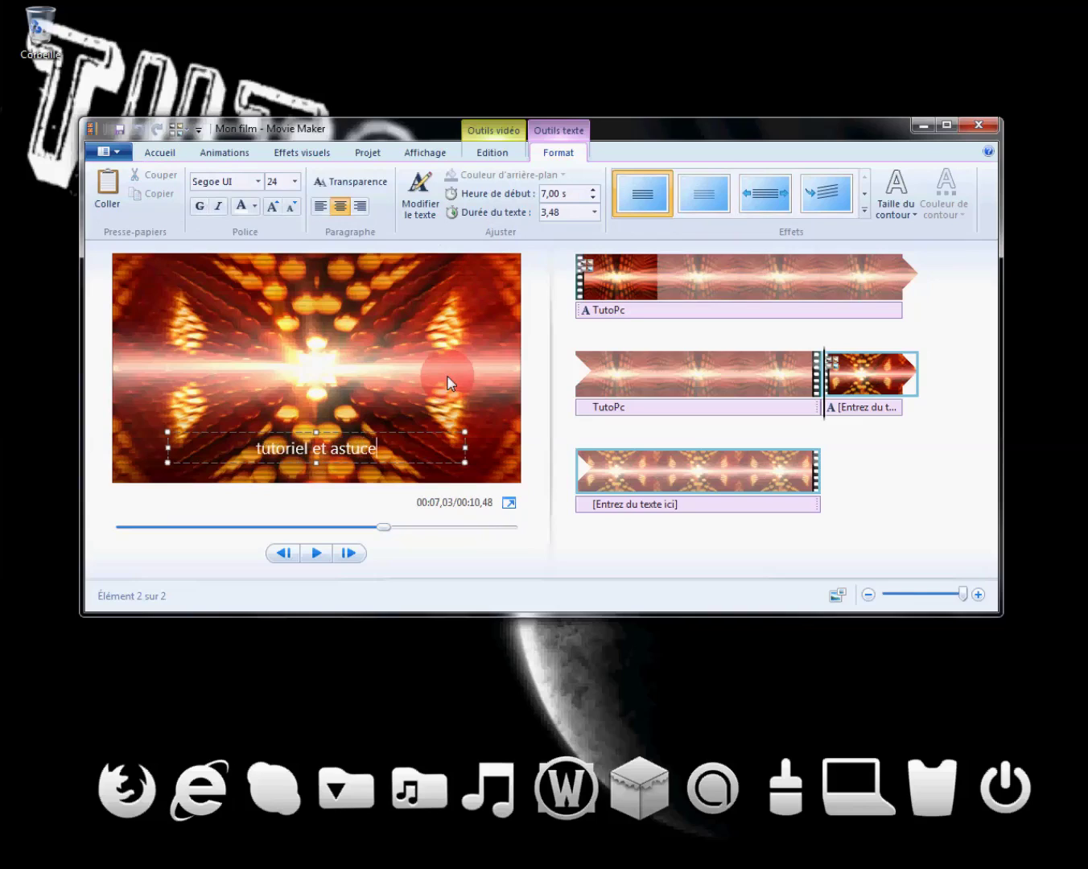
left_click(427, 527)
left_click(356, 444)
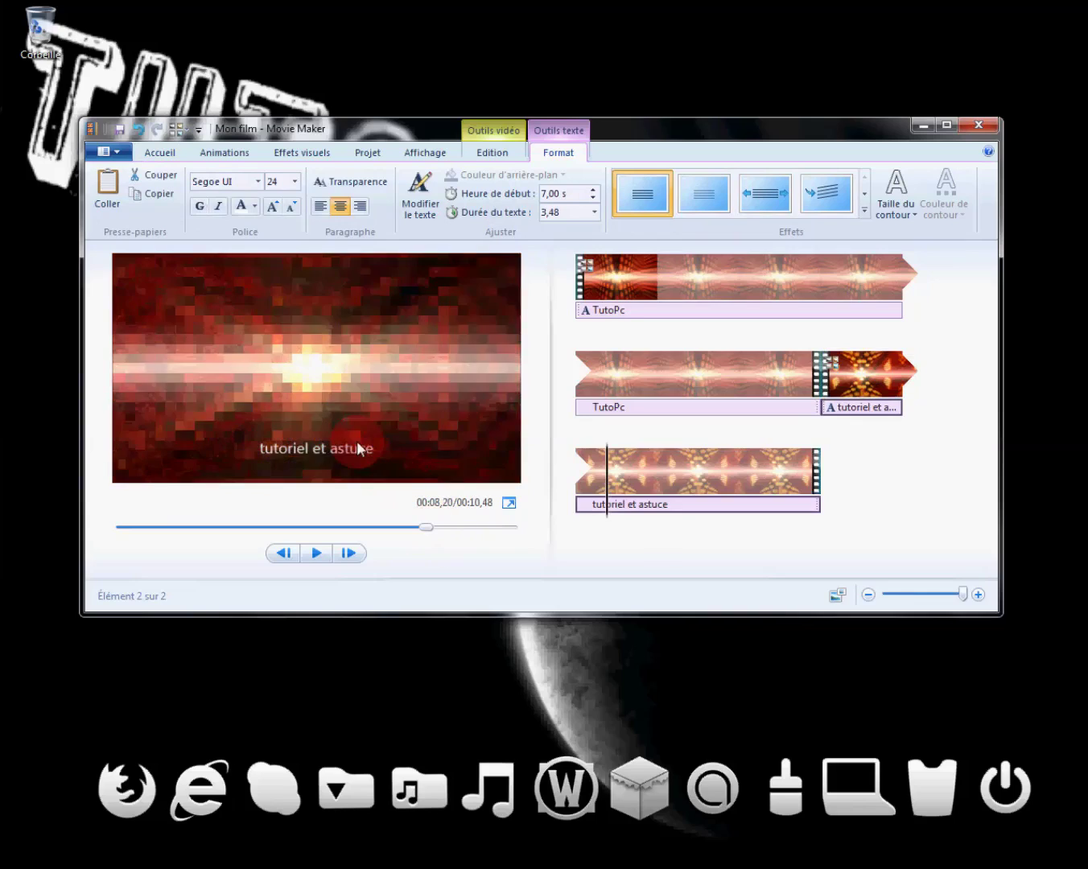
- Format the "tutoriel et astuce" caption in bold Coalition at size 36 and centre its widened box below the light flare
left_click_drag(333, 434, 342, 366)
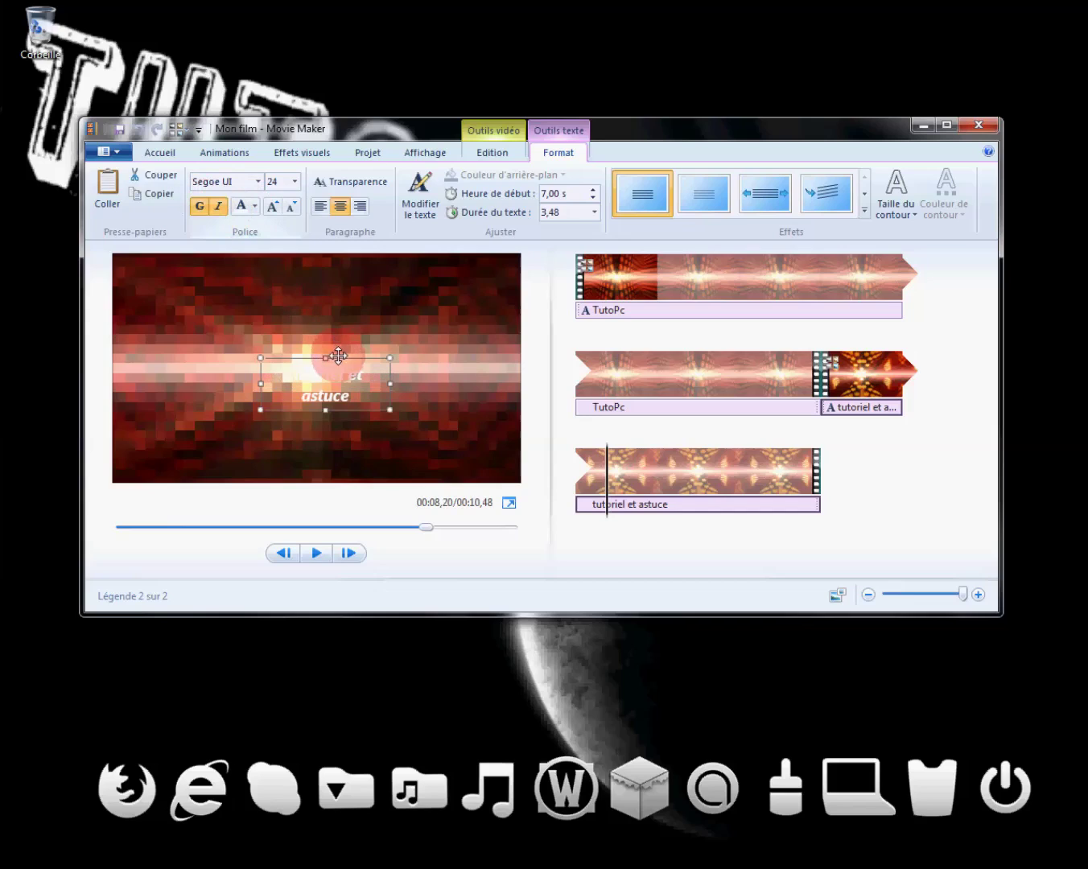
left_click_drag(334, 369, 327, 399)
left_click(217, 208)
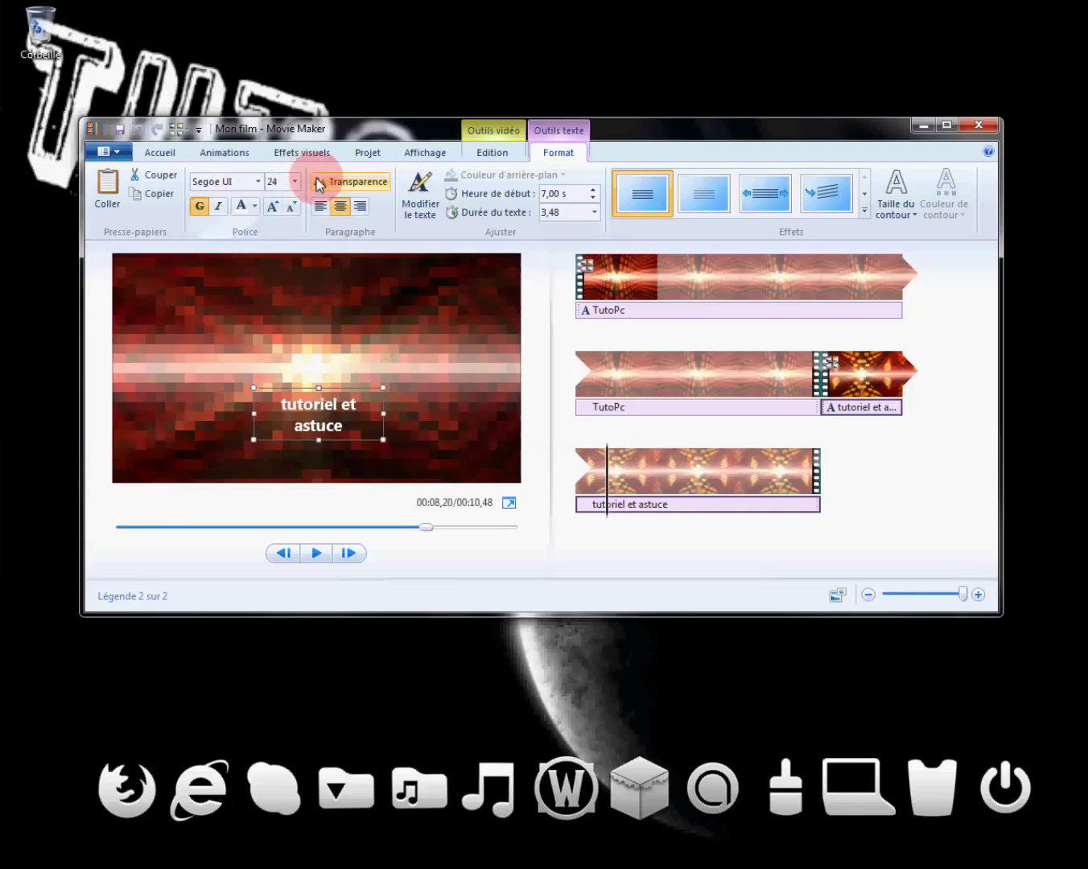
left_click(295, 181)
left_click(274, 392)
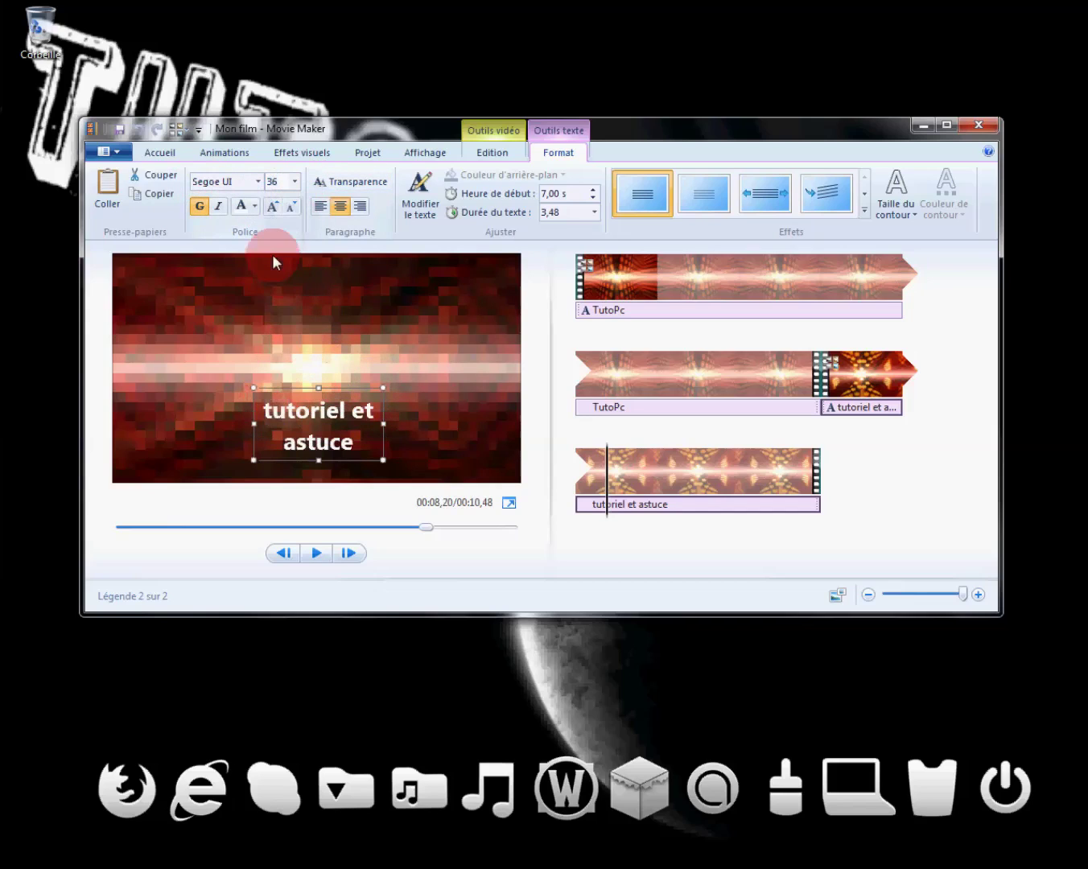
left_click(258, 181)
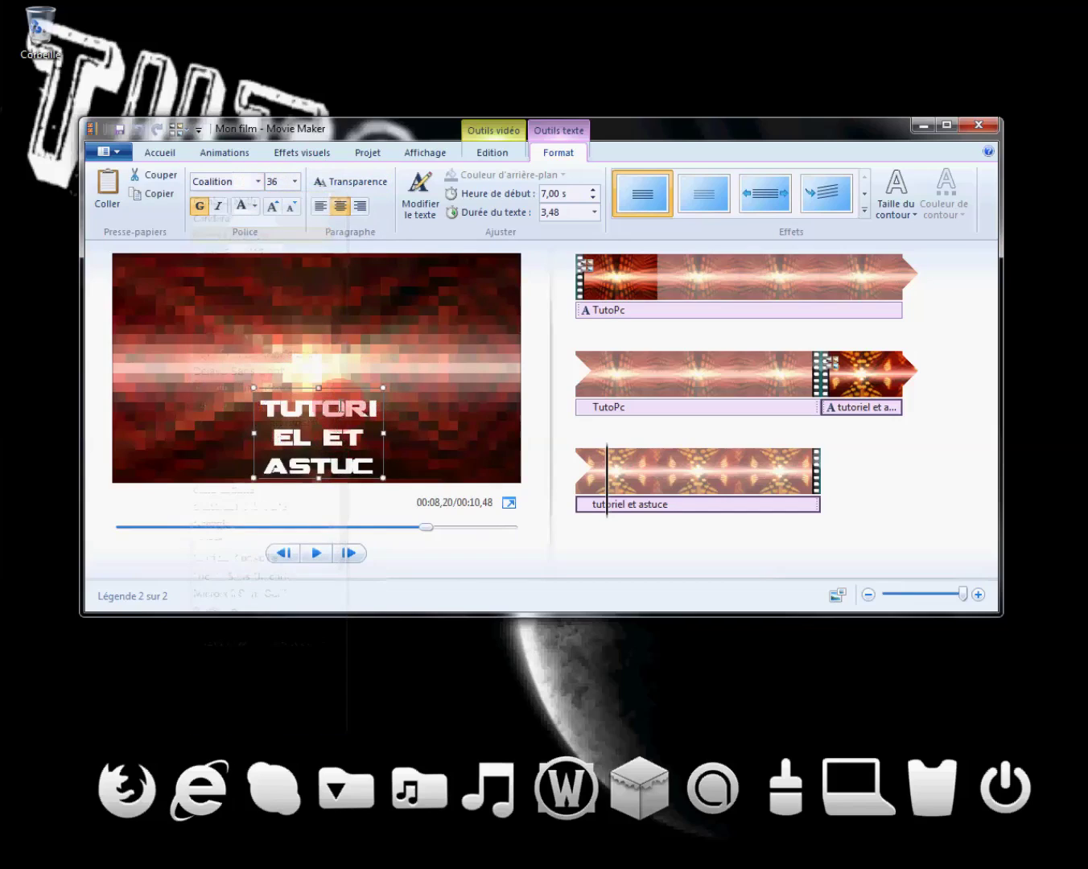
left_click_drag(389, 433, 507, 431)
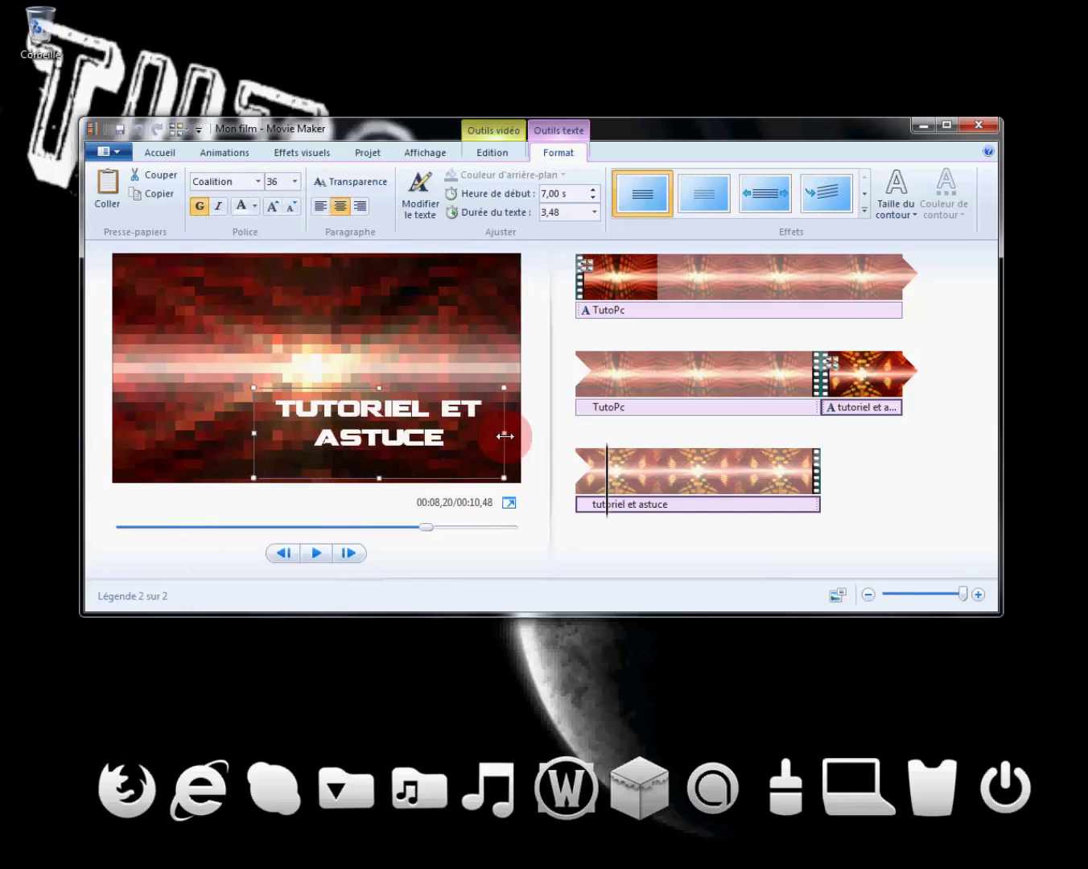
left_click_drag(403, 389, 337, 397)
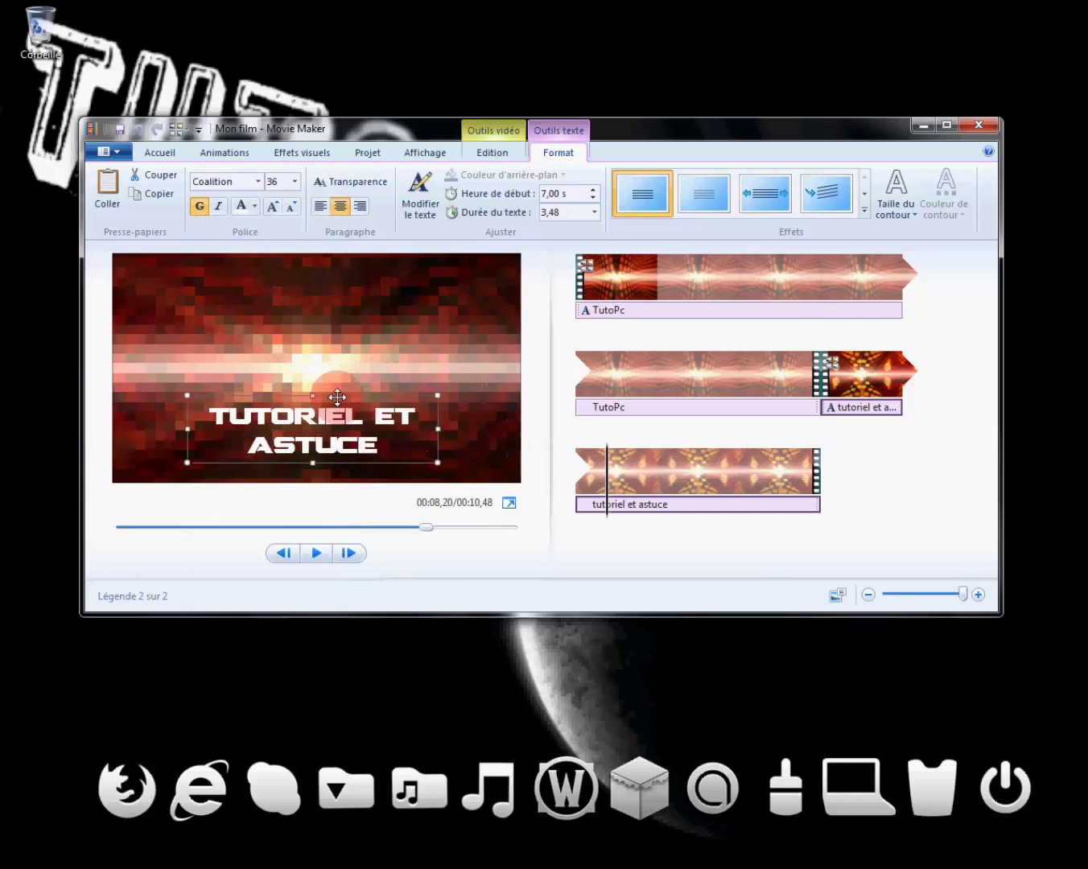
- Colour the "tutoriel et astuce" caption black at size 36 and play the intro from the first clip
left_click(274, 211)
left_click(254, 206)
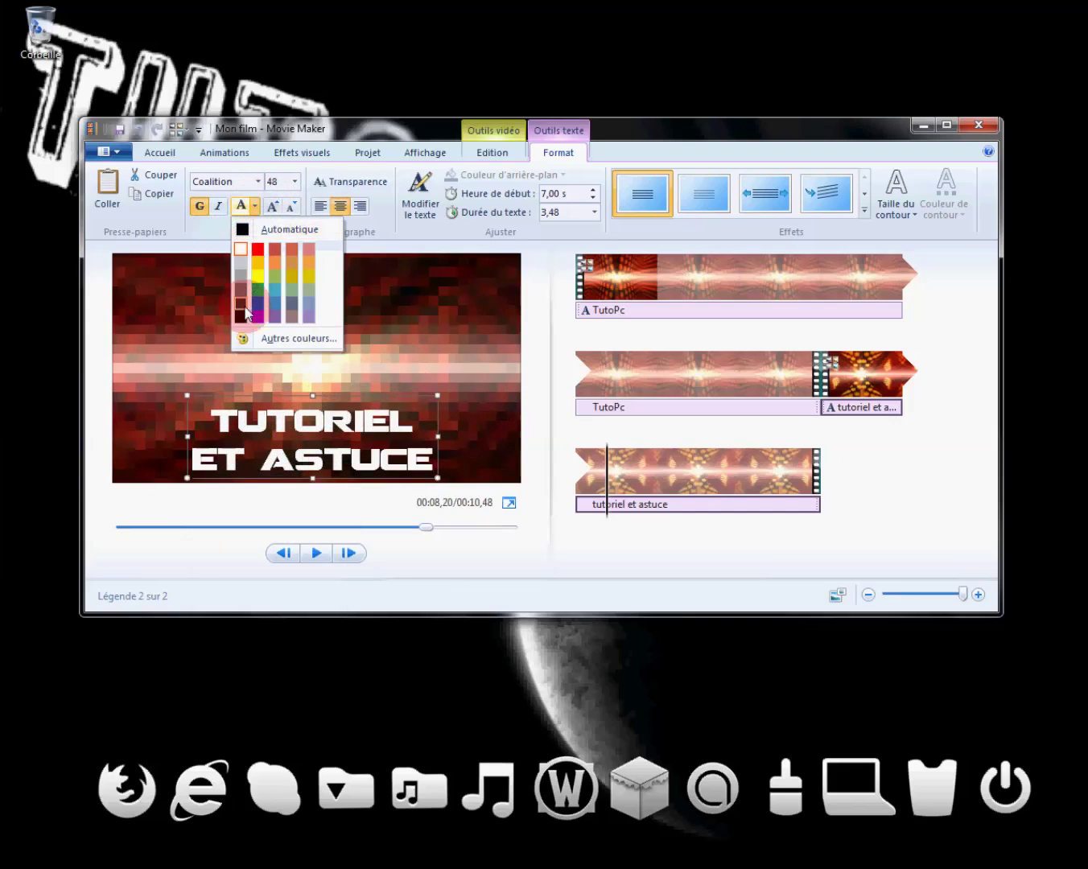
left_click(247, 230)
left_click(288, 207)
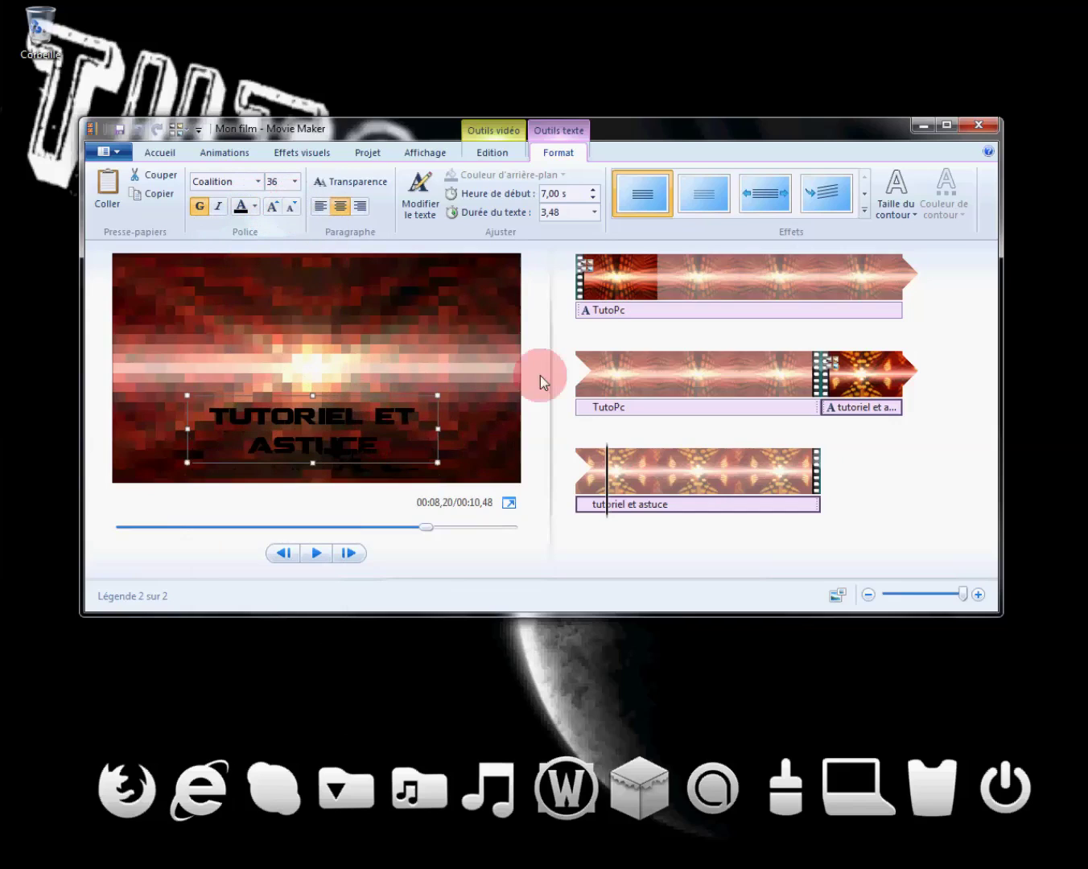
left_click_drag(339, 399, 346, 387)
left_click(600, 281)
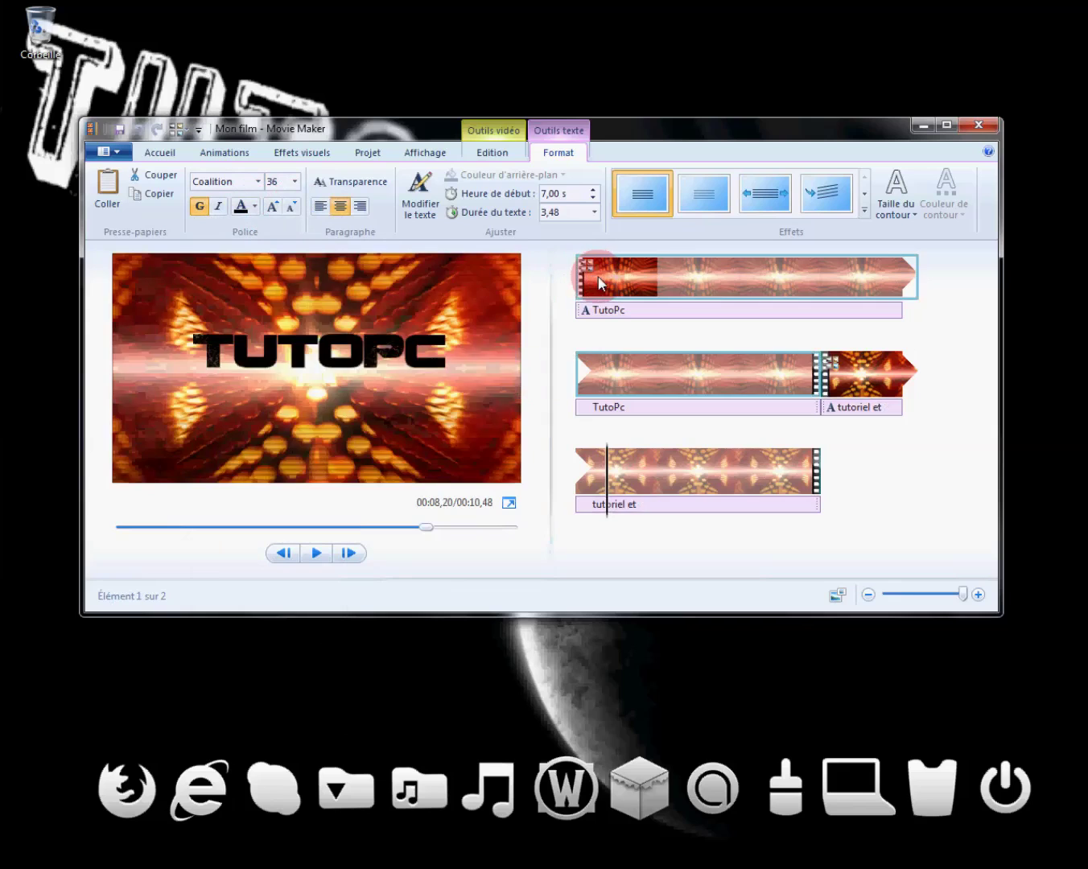
left_click(319, 552)
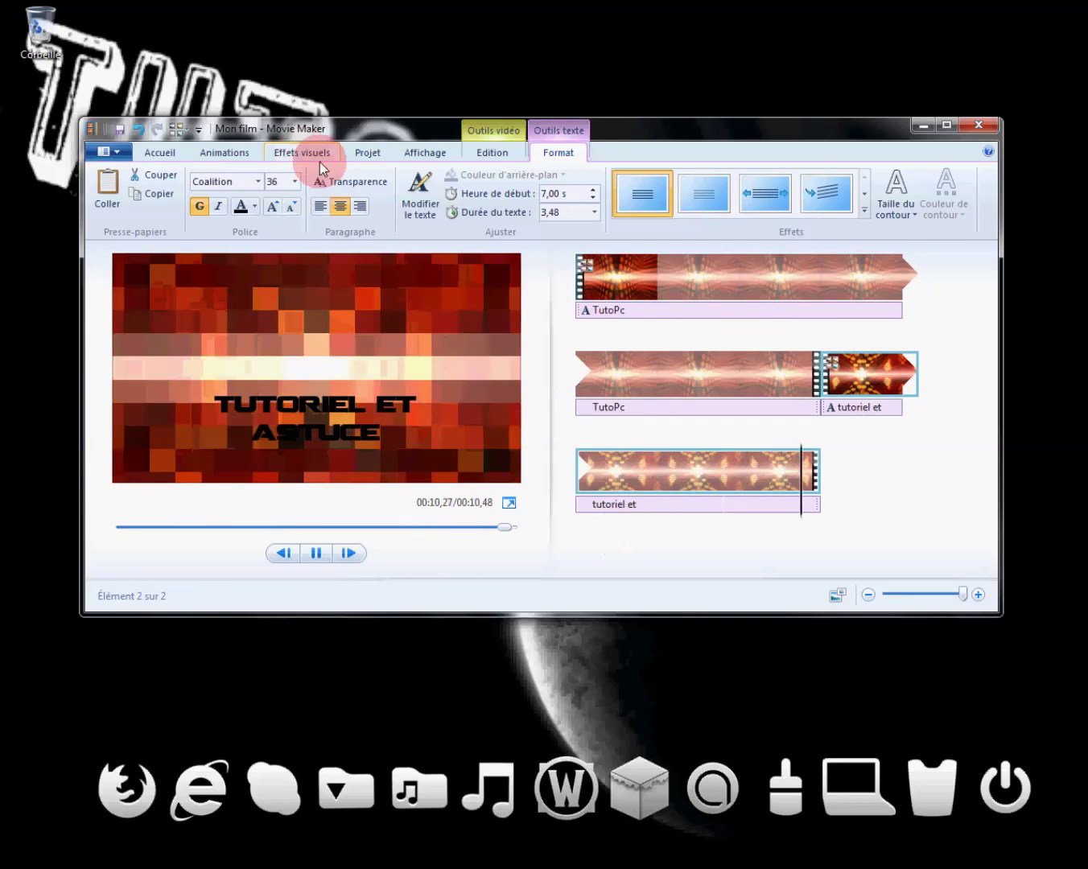
- Replace the pixelation with the visual effect that cycles the hue on both parts of the clip and preview the result
left_click(319, 158)
left_click(192, 202)
left_click(316, 553)
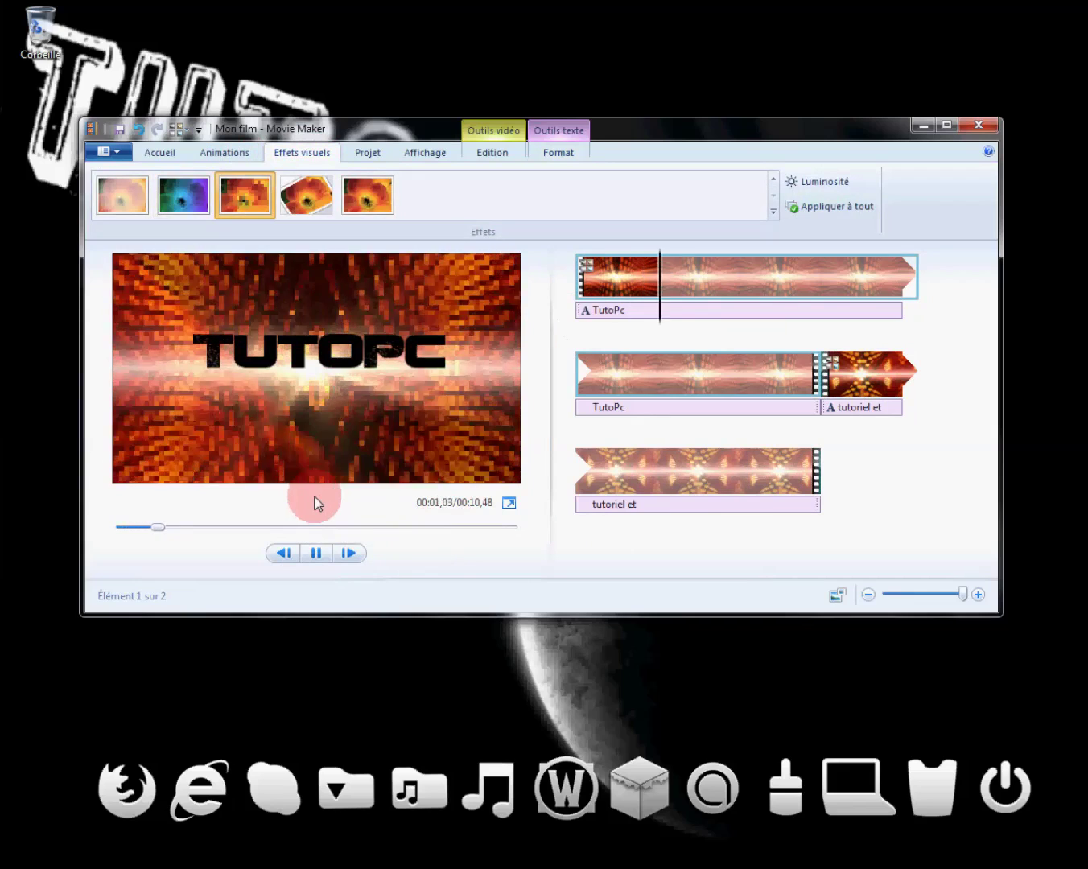
left_click(184, 194)
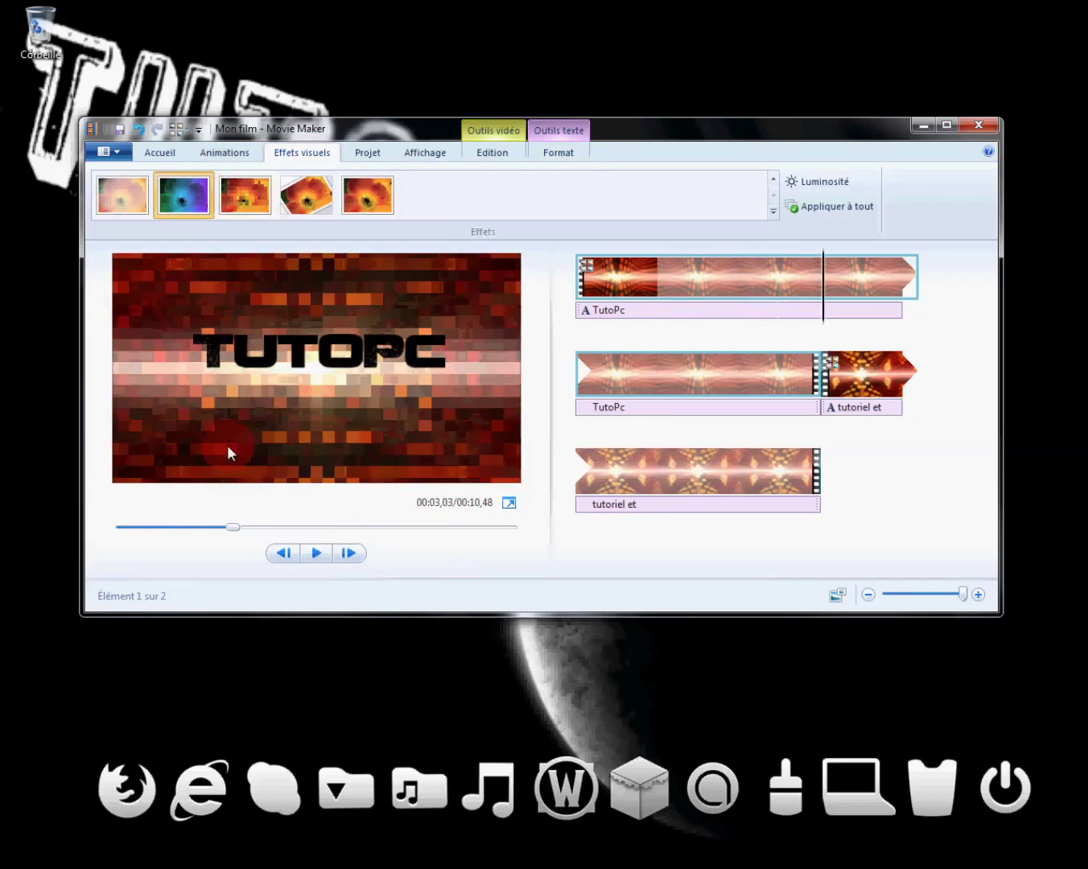
left_click(315, 552)
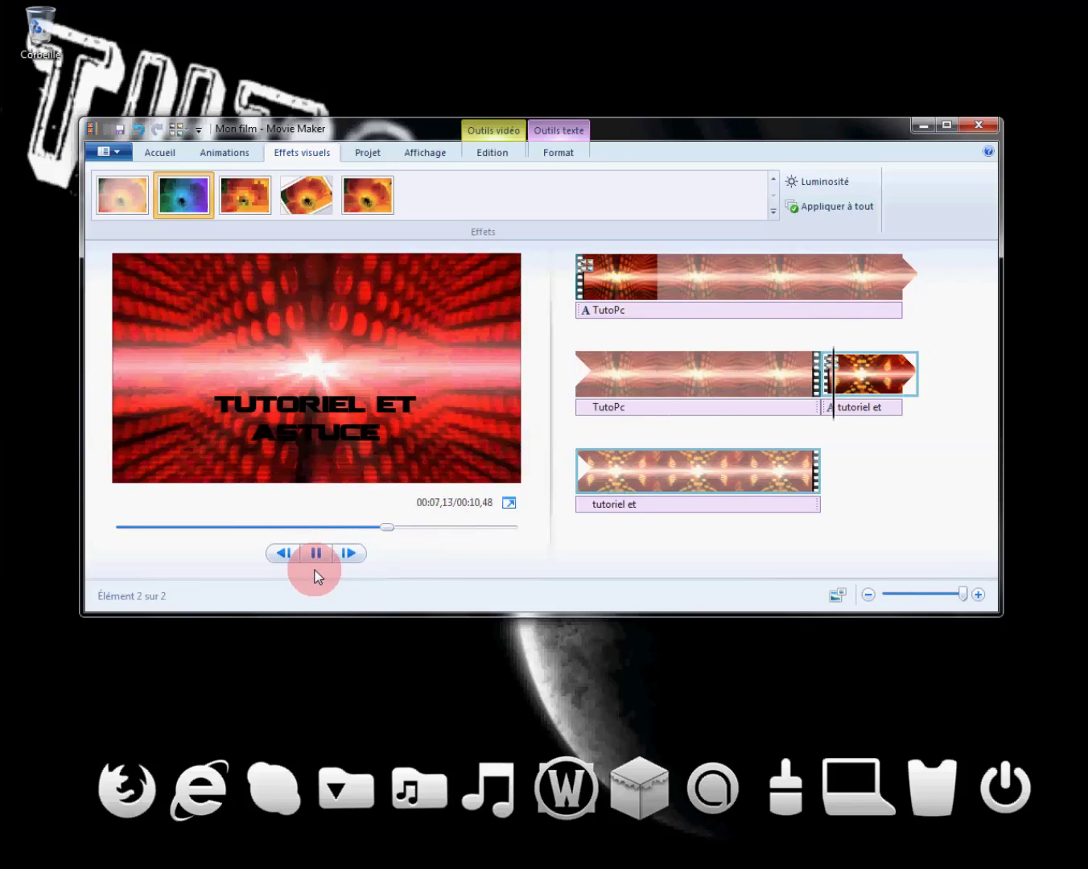
left_click(321, 553)
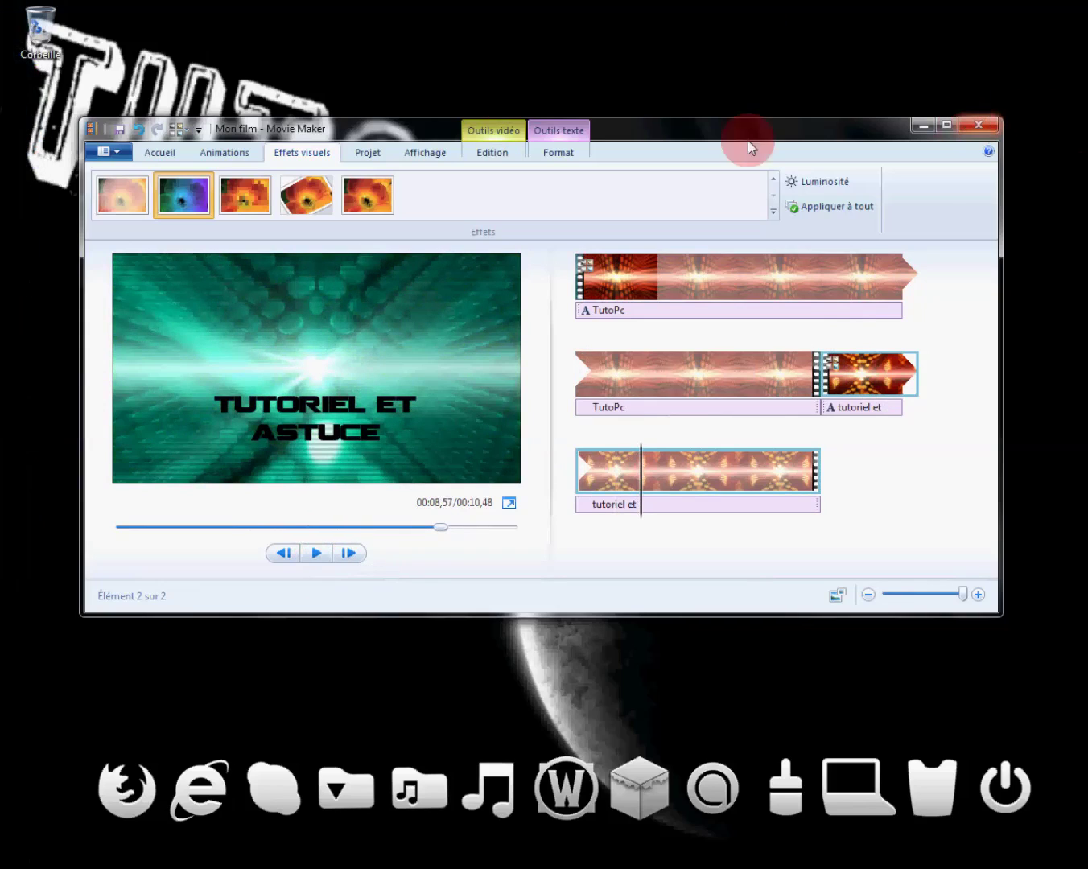
- Close Movie Maker without saving the project
left_click(975, 126)
left_click(577, 377)
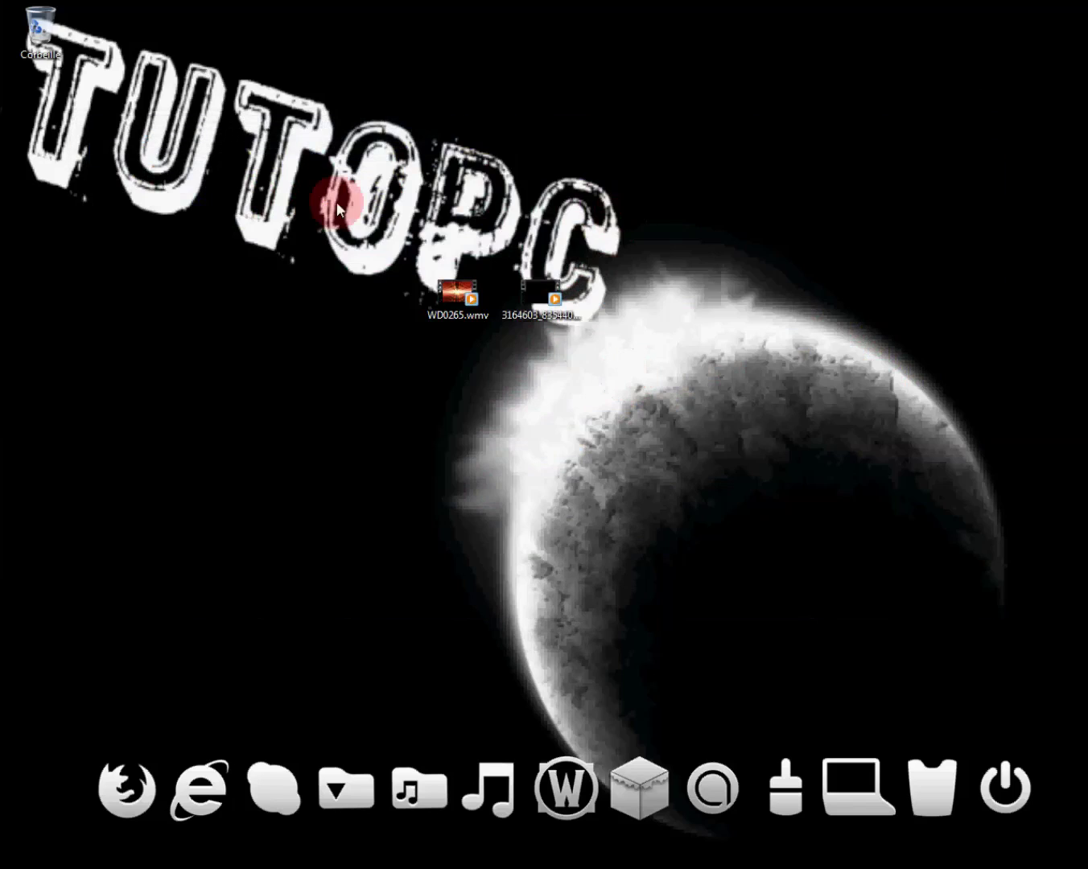
left_click_drag(619, 229, 418, 340)
left_click(292, 202)
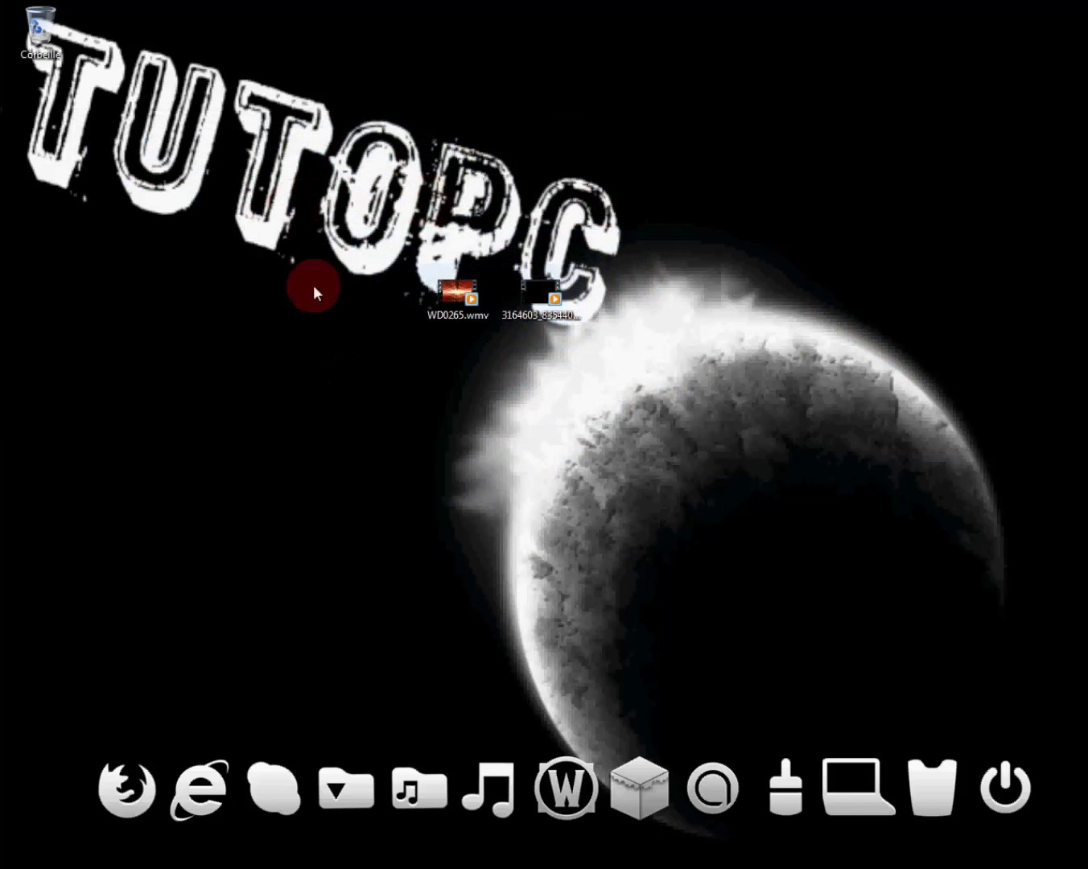
left_click_drag(619, 211, 415, 361)
left_click(370, 209)
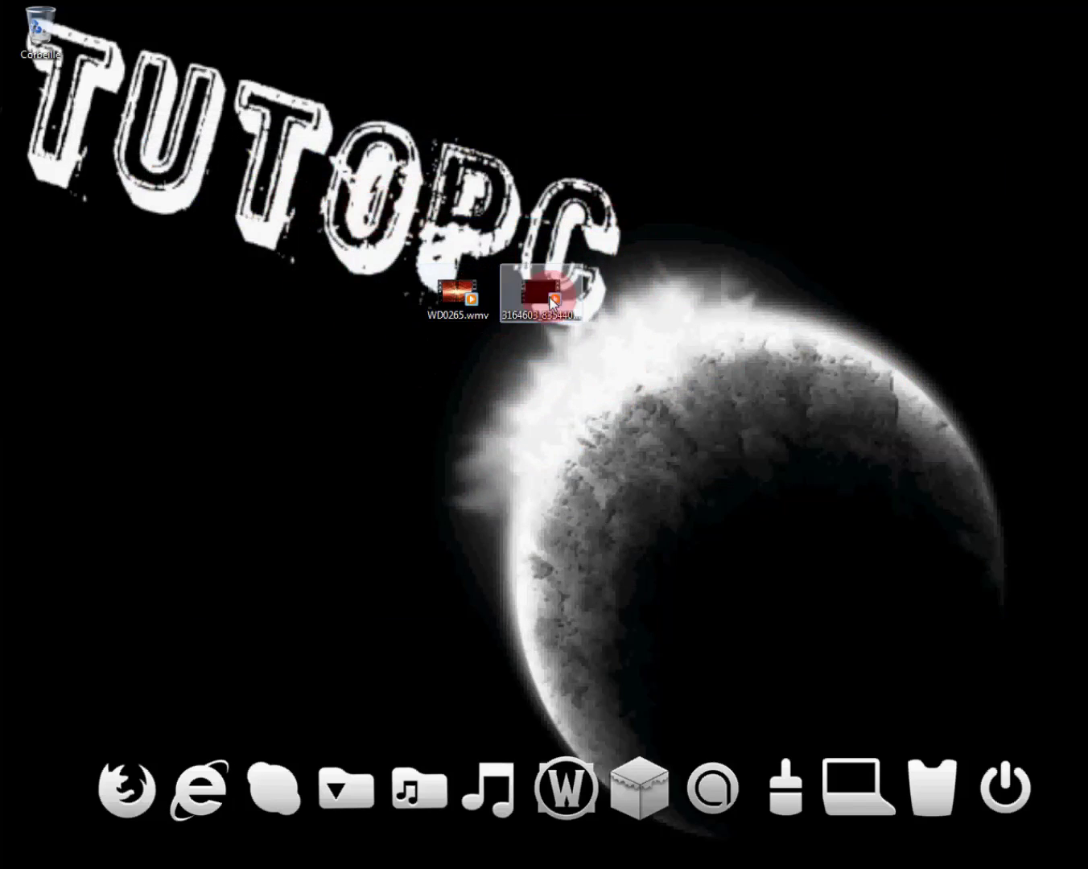